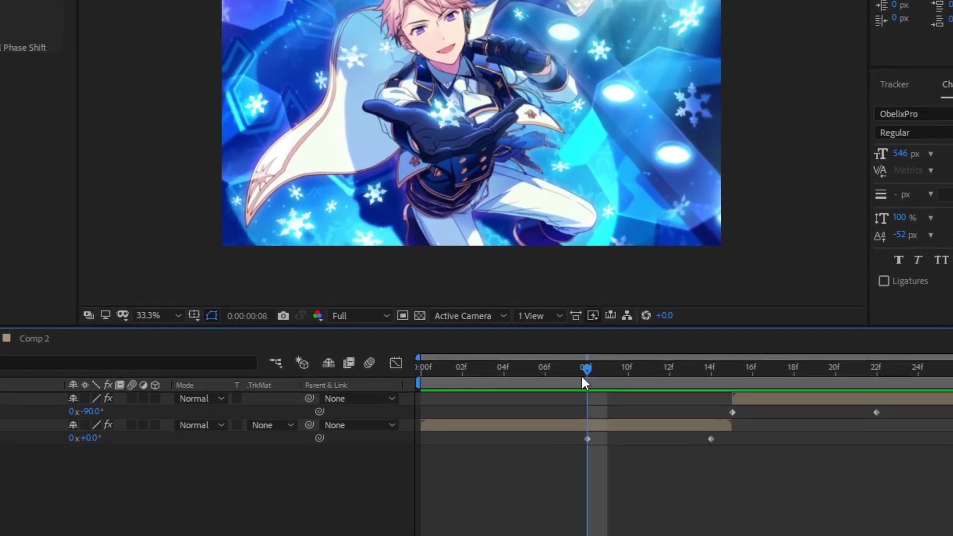
Review the rotation transition at frames 08, 14 and 22 across both clips
left_click(506, 364)
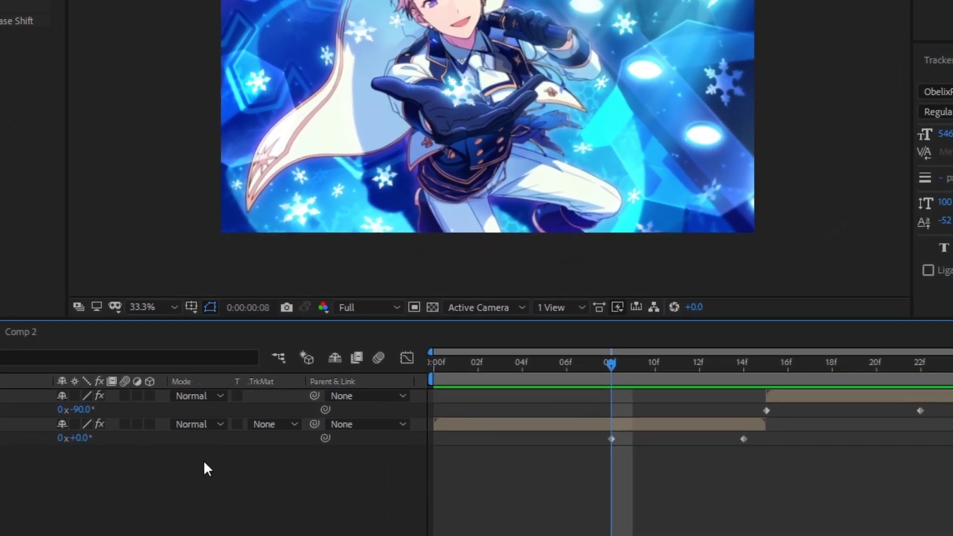
left_click(743, 364)
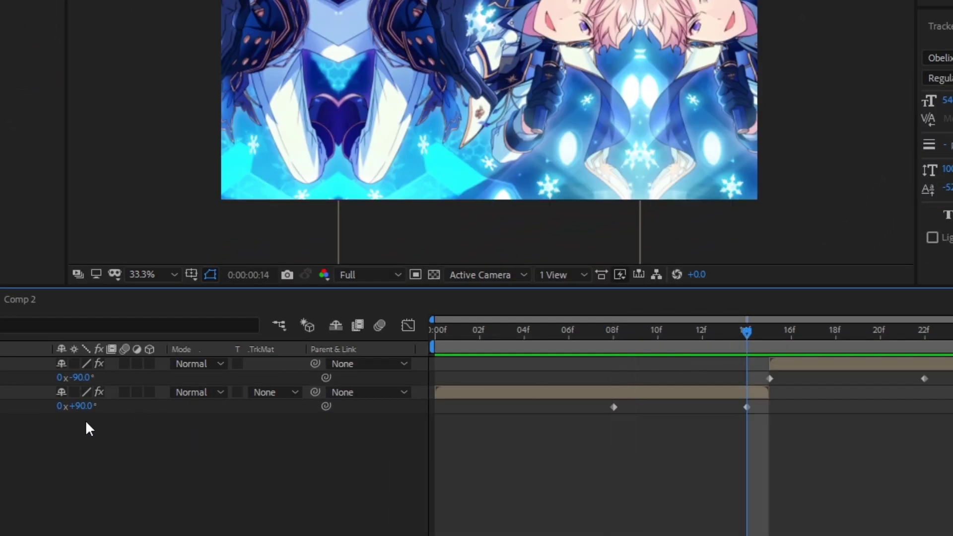
key("Page_Down")
left_click(925, 342)
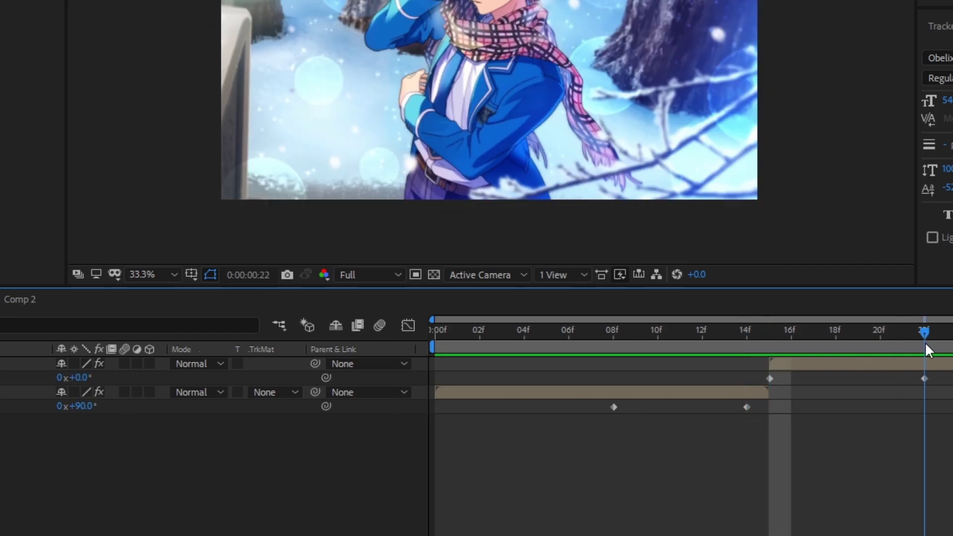
left_click(621, 346)
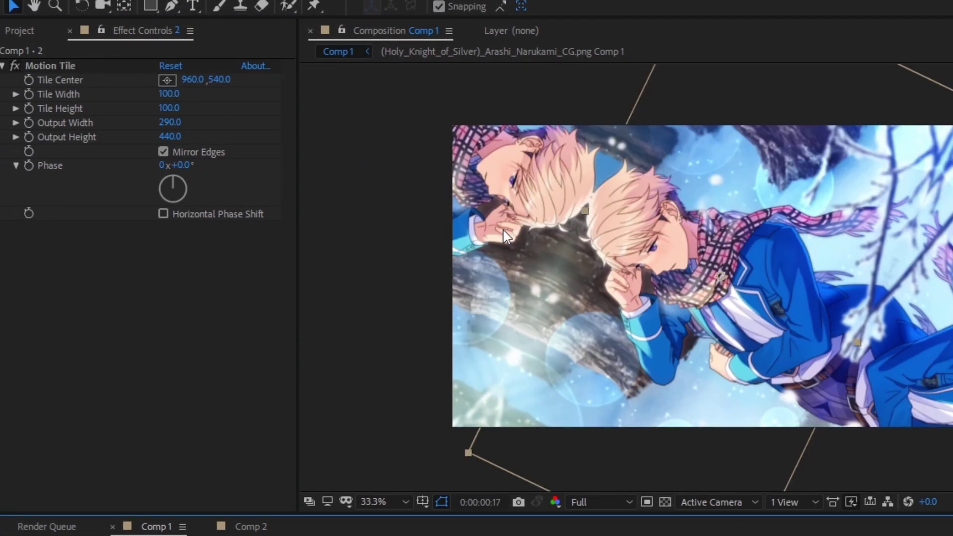
left_click(546, 130)
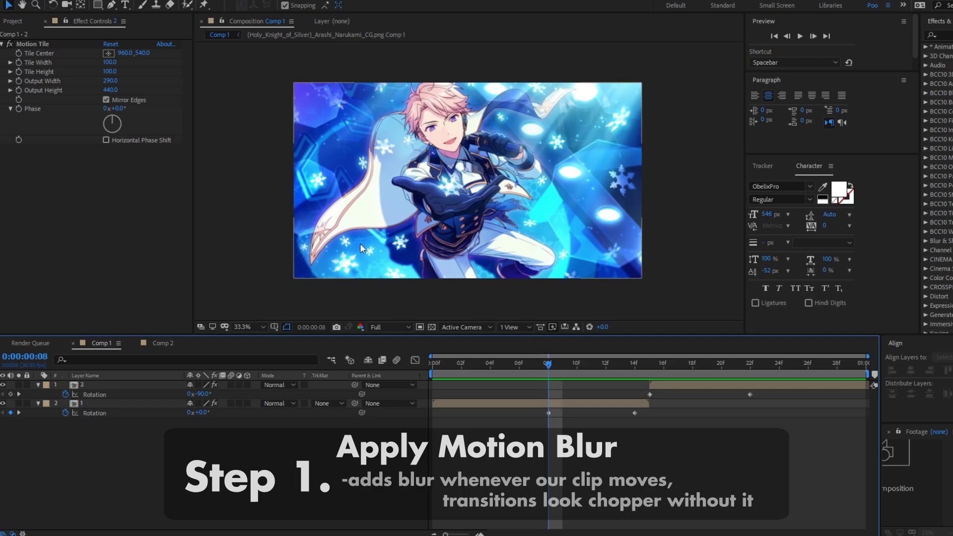
At frame 09, enable motion blur for Comp 1 and for image layers 1 and 2
left_click_drag(553, 373, 567, 373)
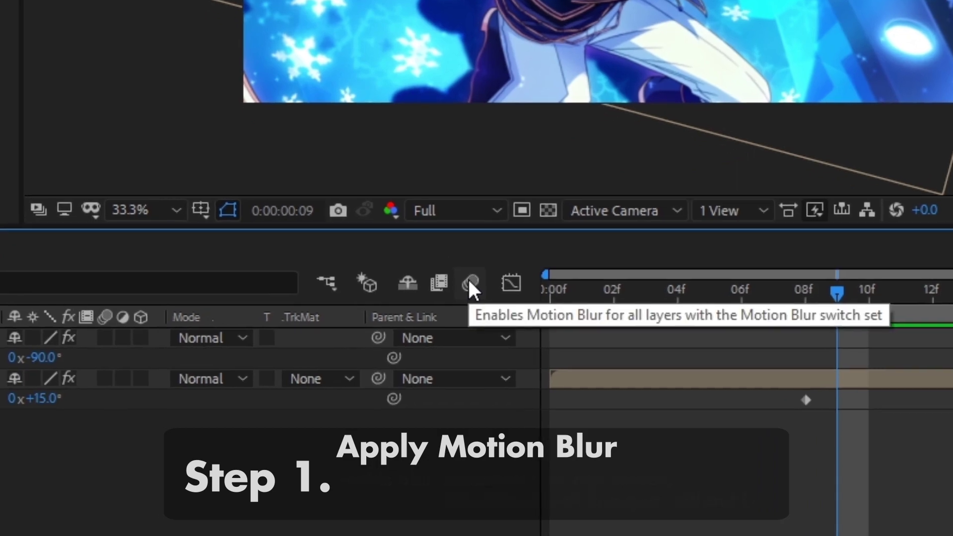
left_click(469, 280)
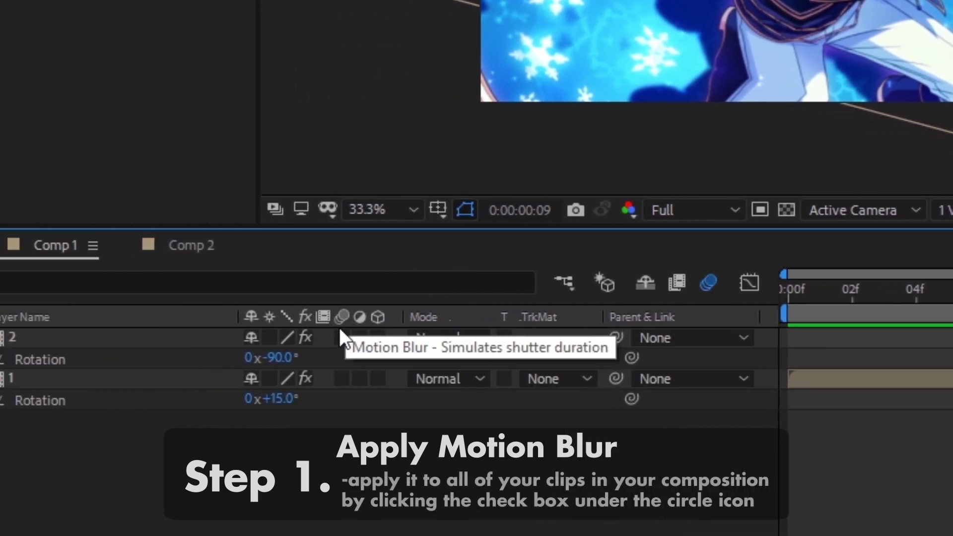
left_click(474, 337)
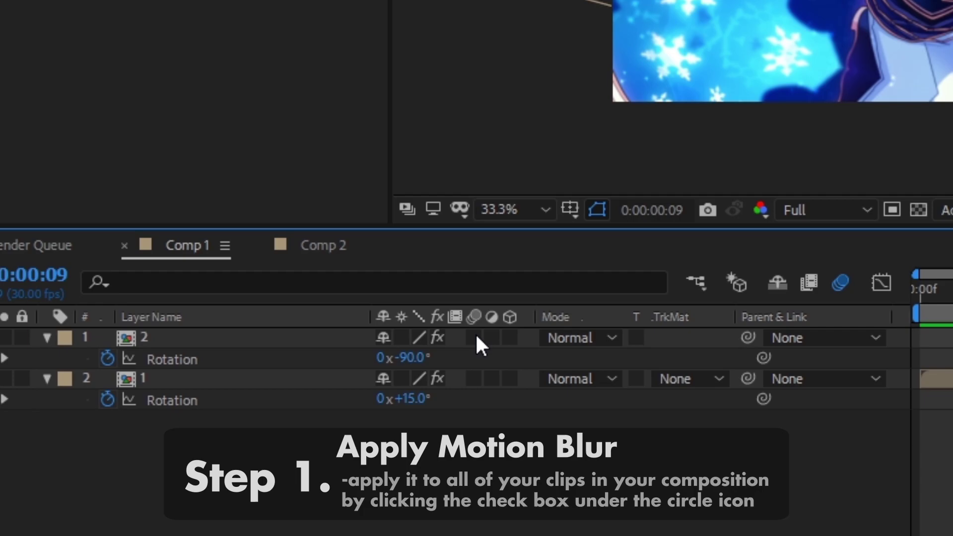
left_click(474, 379)
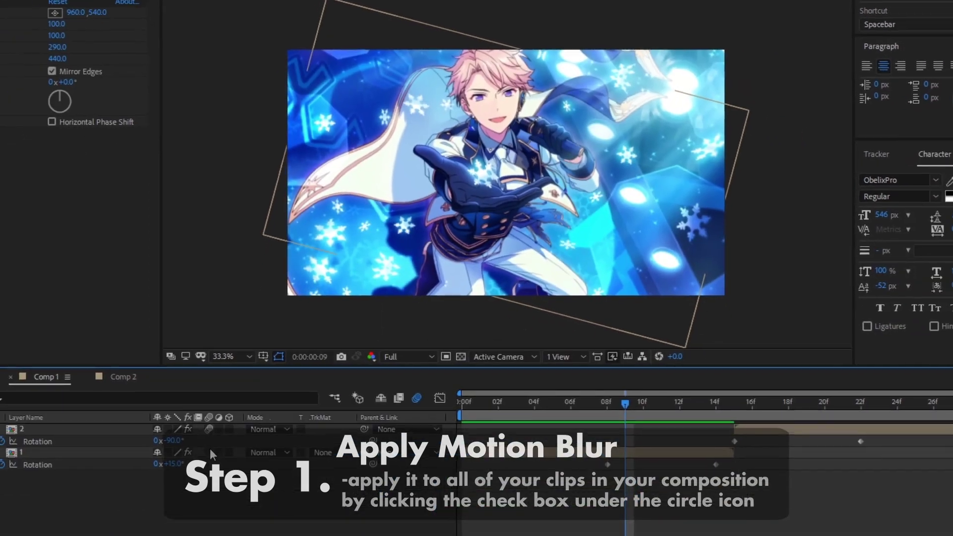
left_click(209, 451)
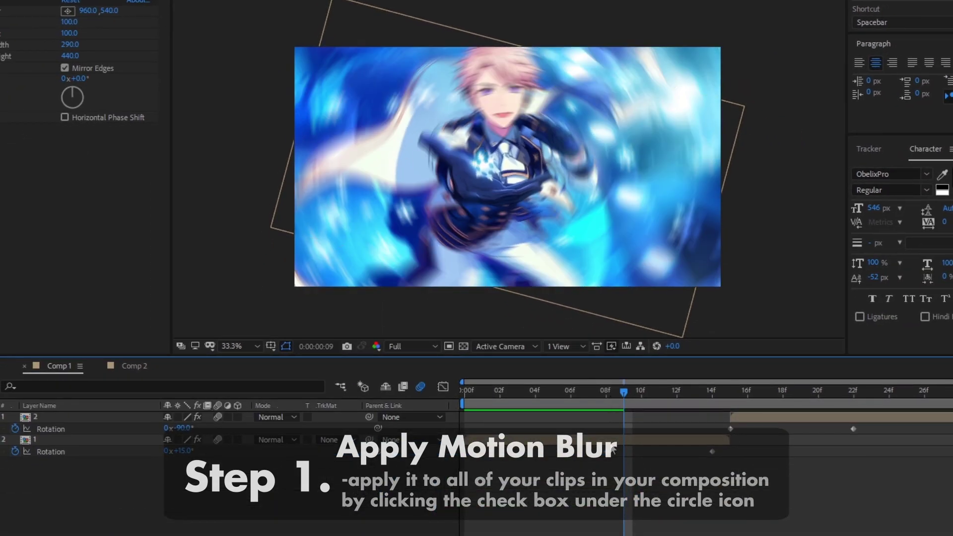
left_click(611, 389)
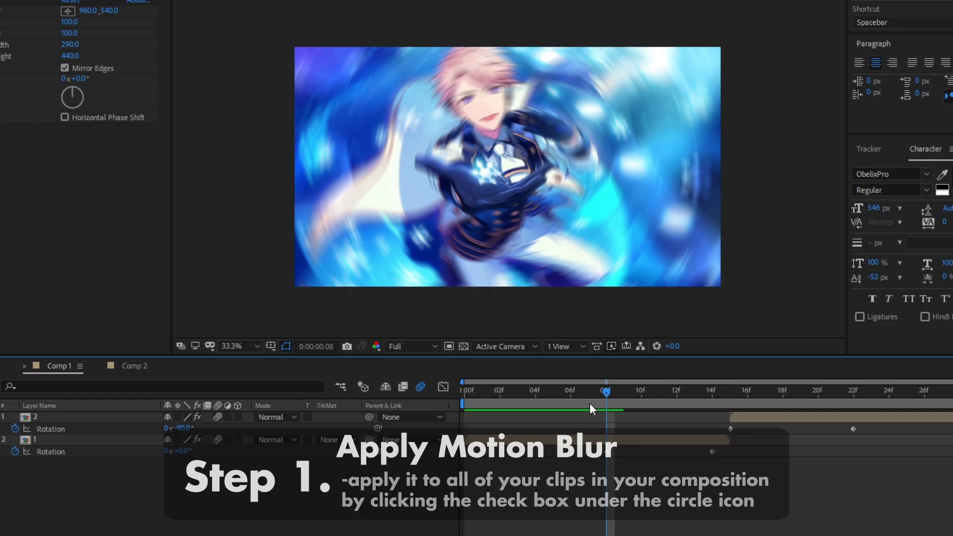
left_click_drag(589, 403, 479, 395)
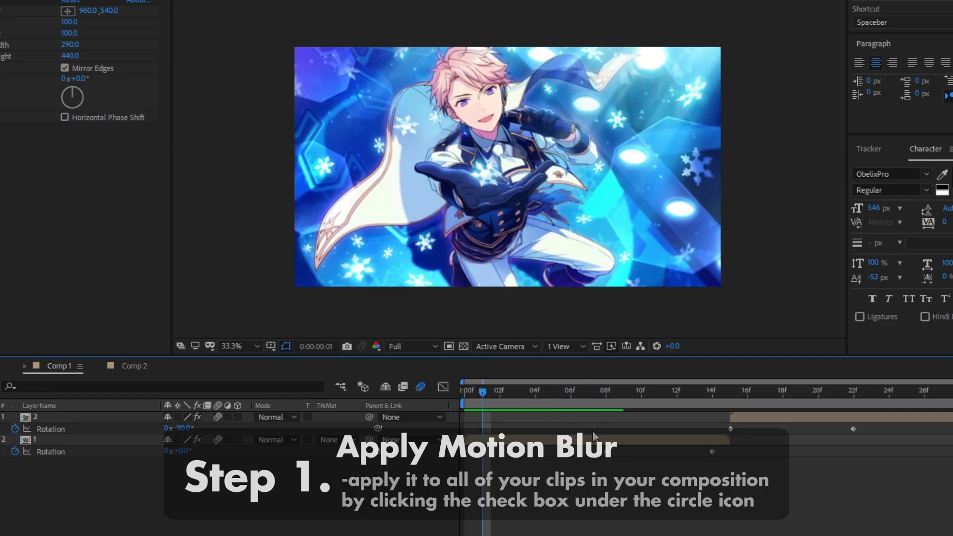
left_click(712, 450)
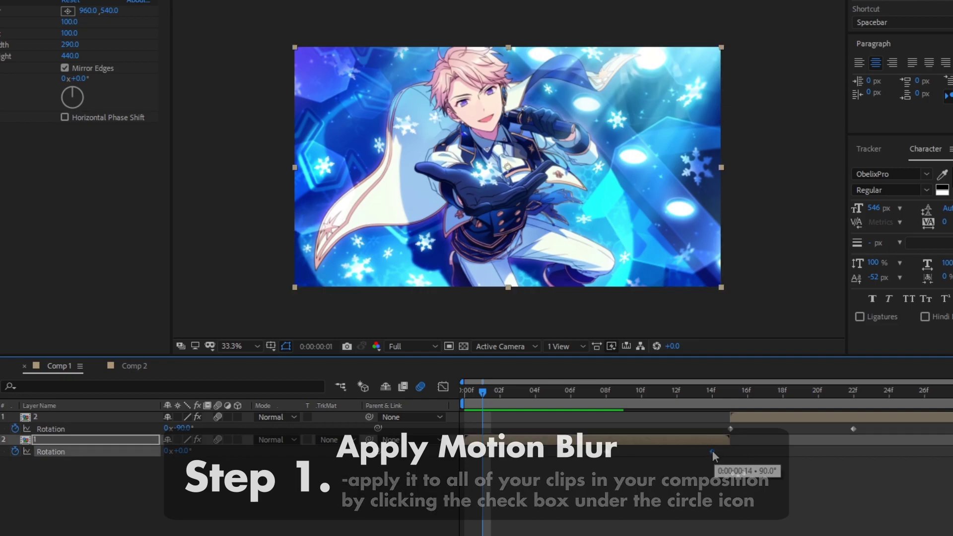
left_click(710, 398)
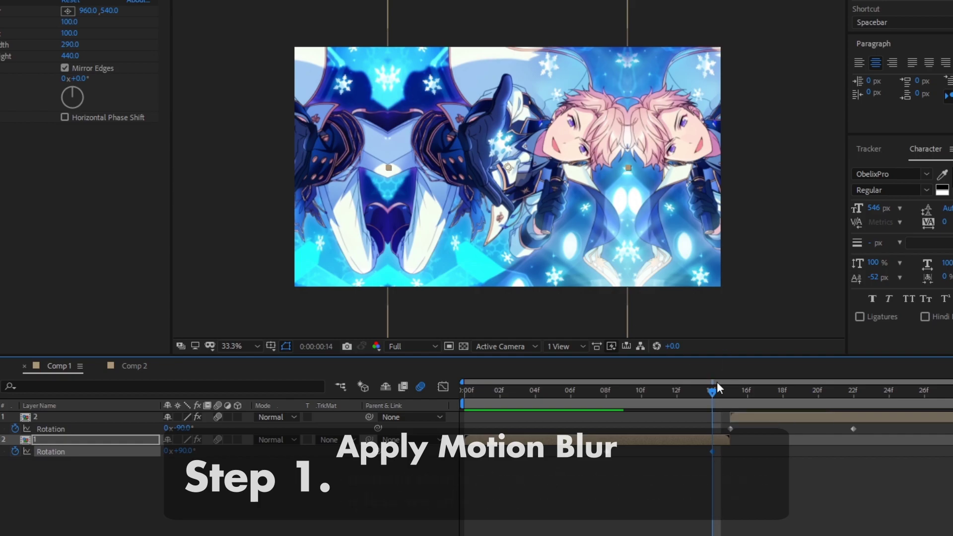
left_click(693, 392)
left_click(716, 400)
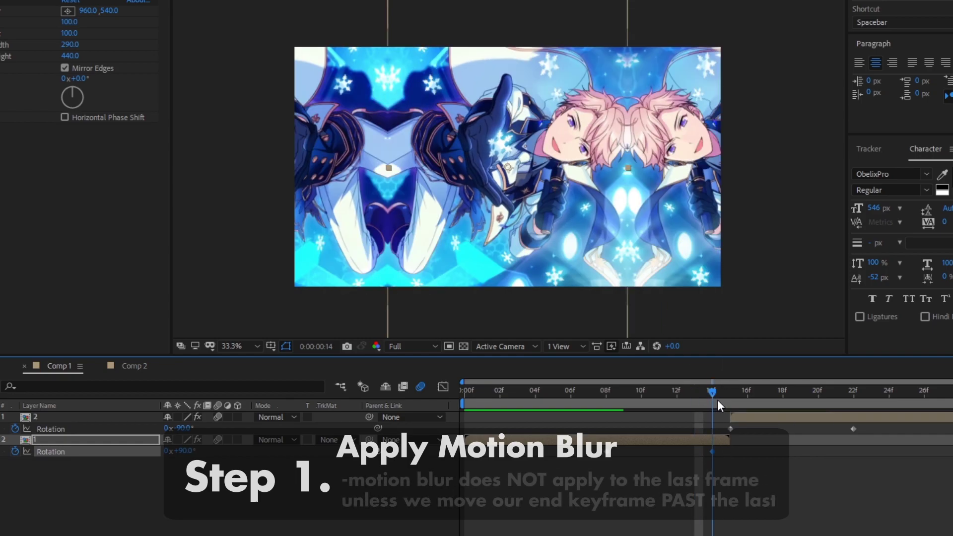
left_click(725, 401)
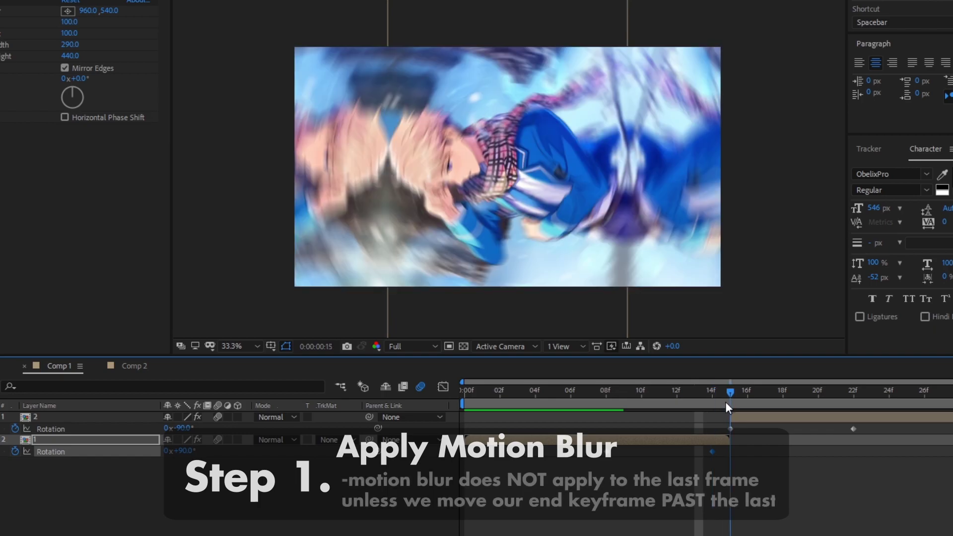
left_click_drag(728, 401, 592, 398)
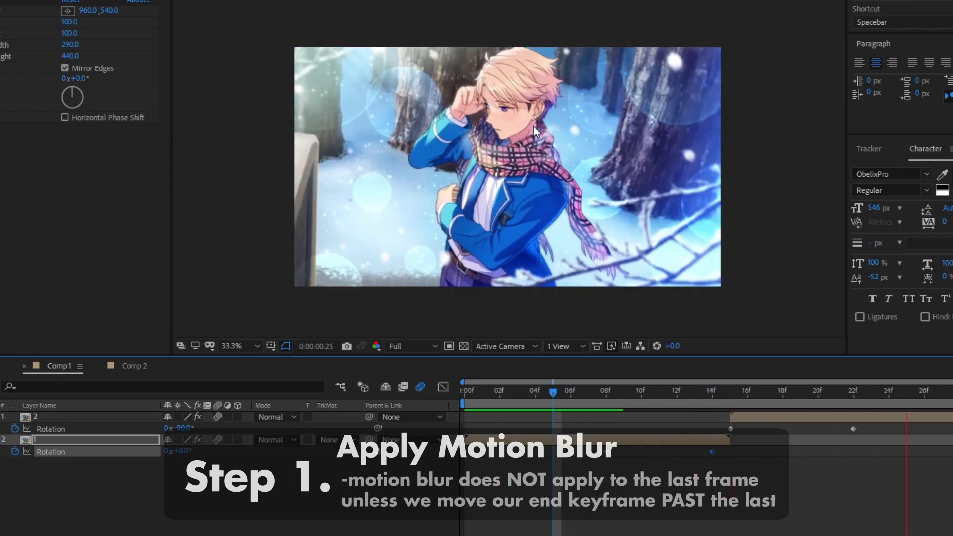
left_click_drag(595, 398, 720, 401)
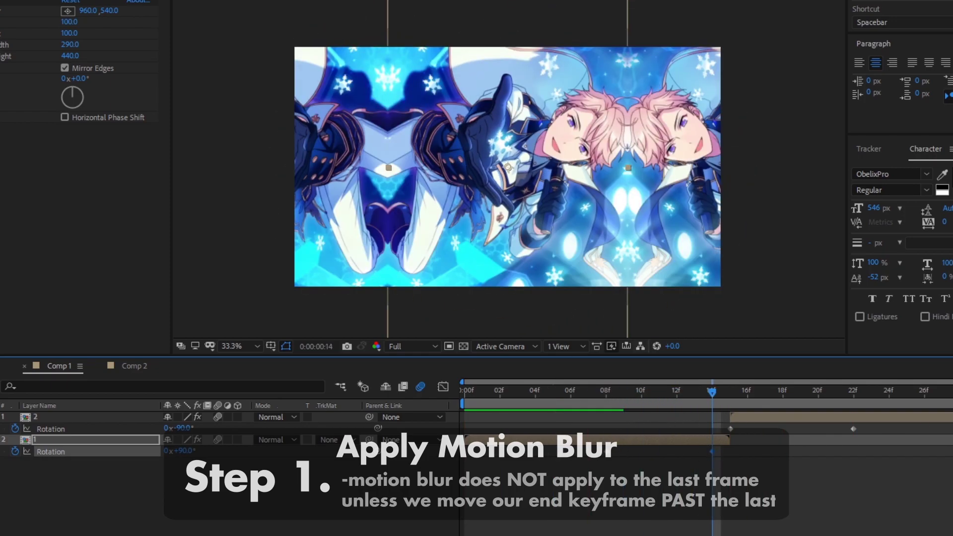
left_click(725, 493)
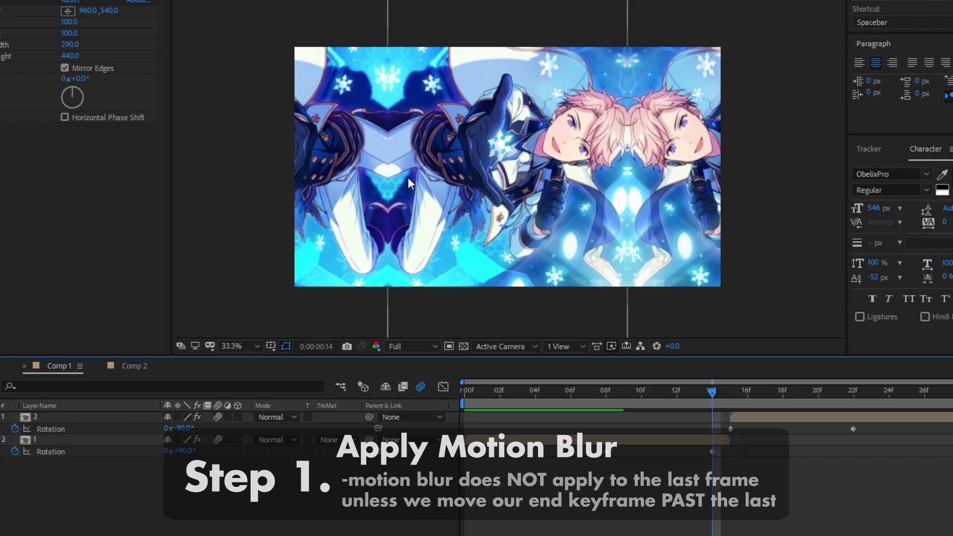
Drag layer 2's ending rotation keyframe from 14f to 15f and confirm frame 14 is now blurred
left_click(712, 451)
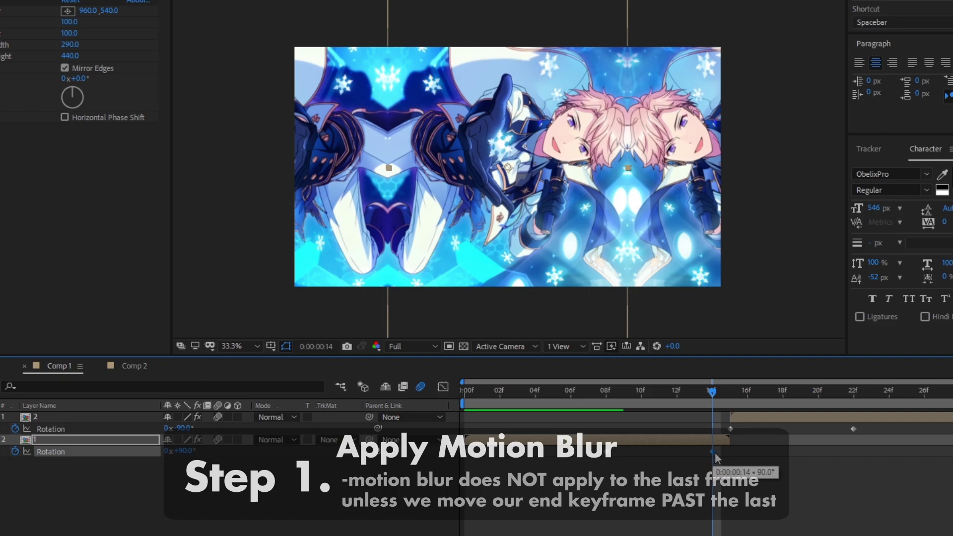
left_click_drag(713, 452, 730, 453)
left_click(728, 397)
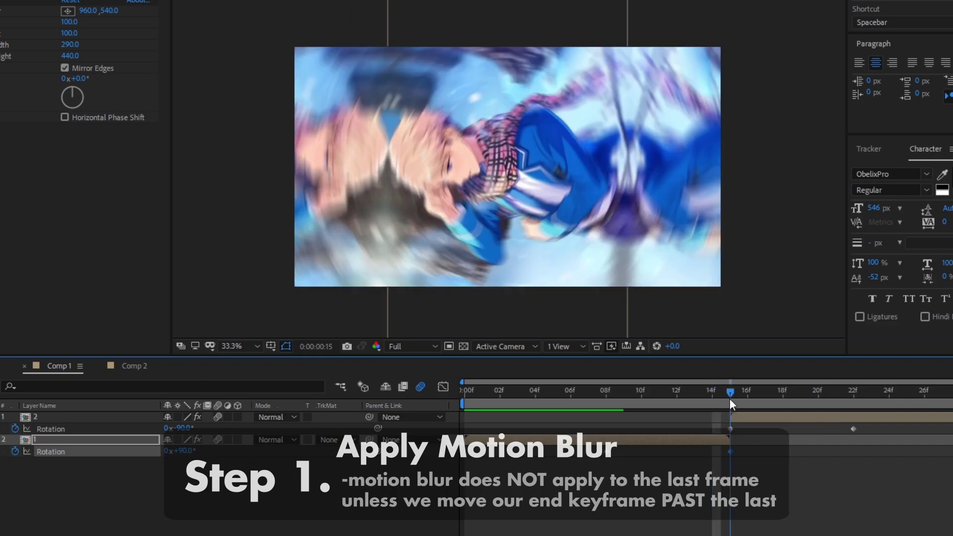
left_click(732, 416)
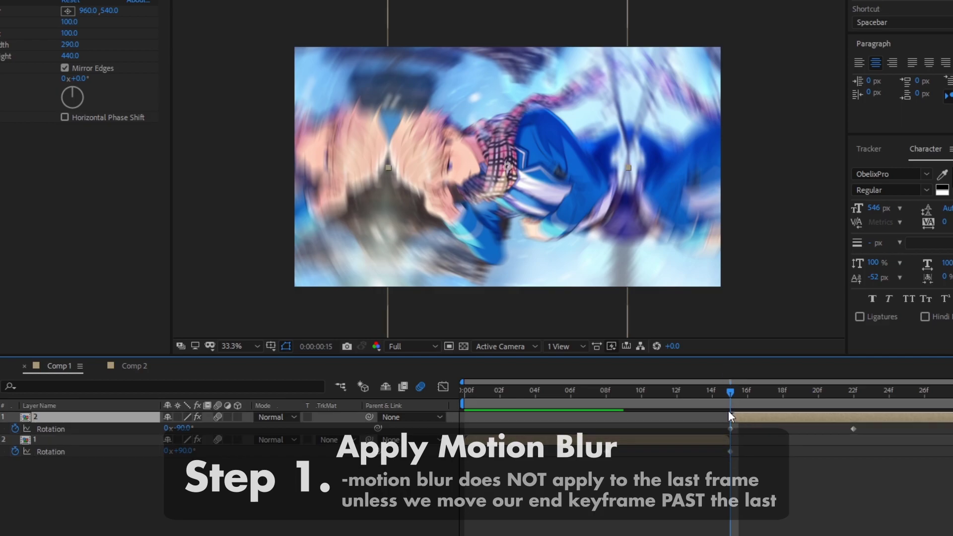
key("Page_Up")
left_click(718, 412)
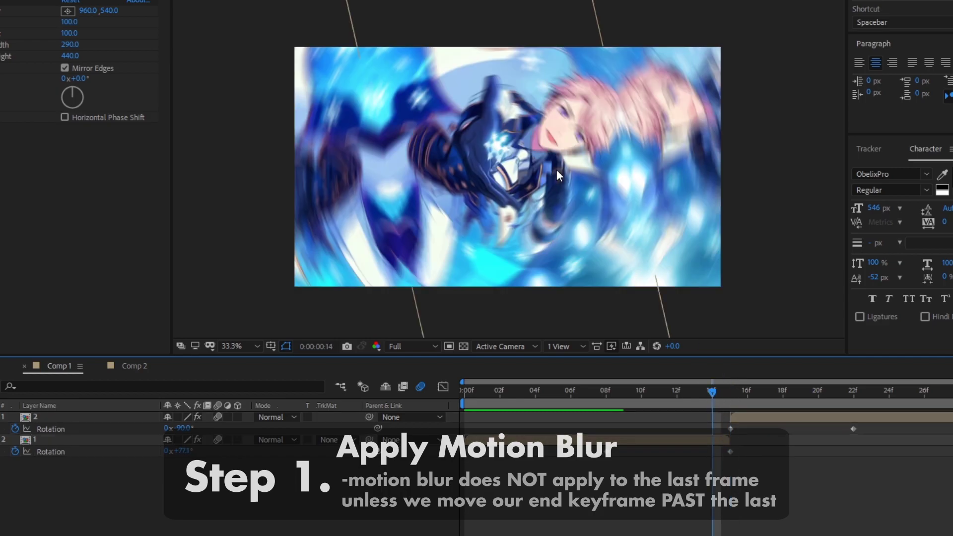
left_click(729, 452)
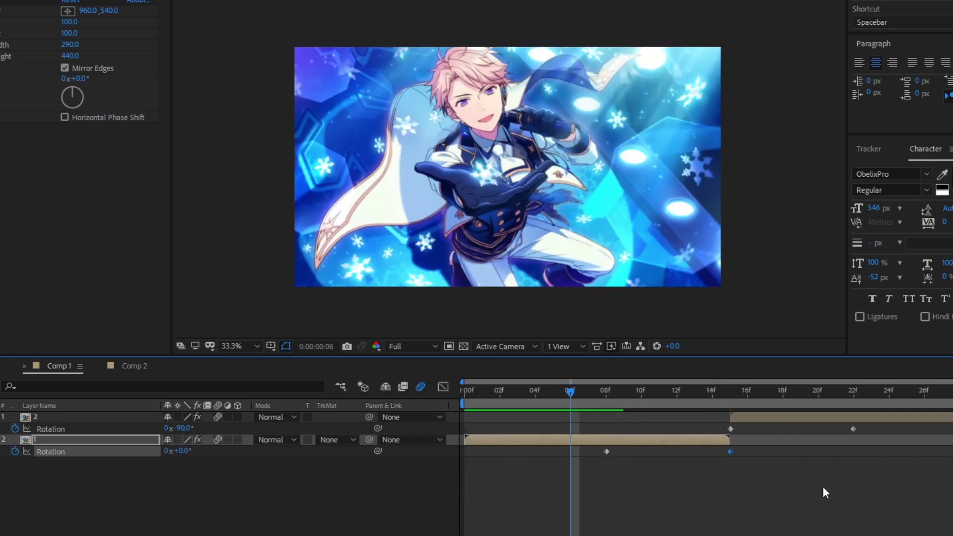
left_click(813, 489)
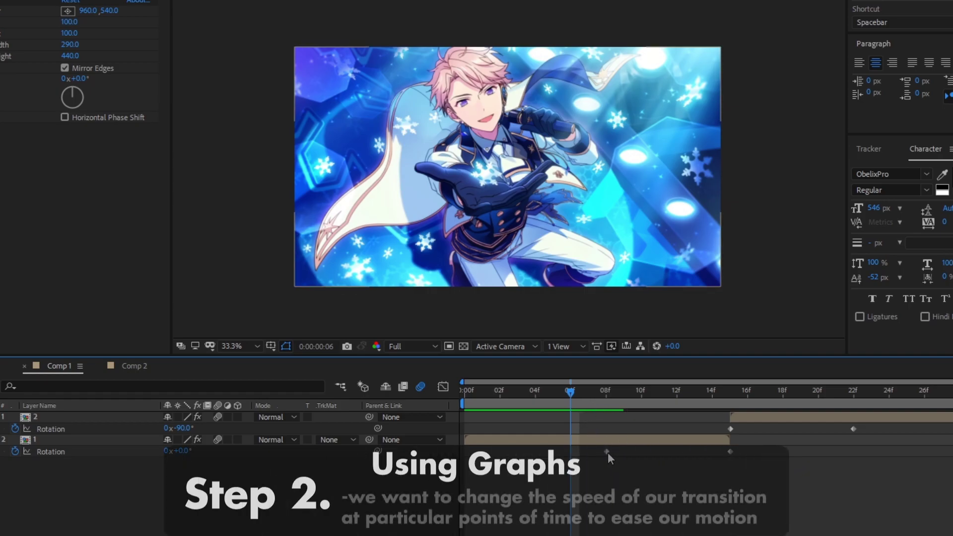
mouse_move(606, 449)
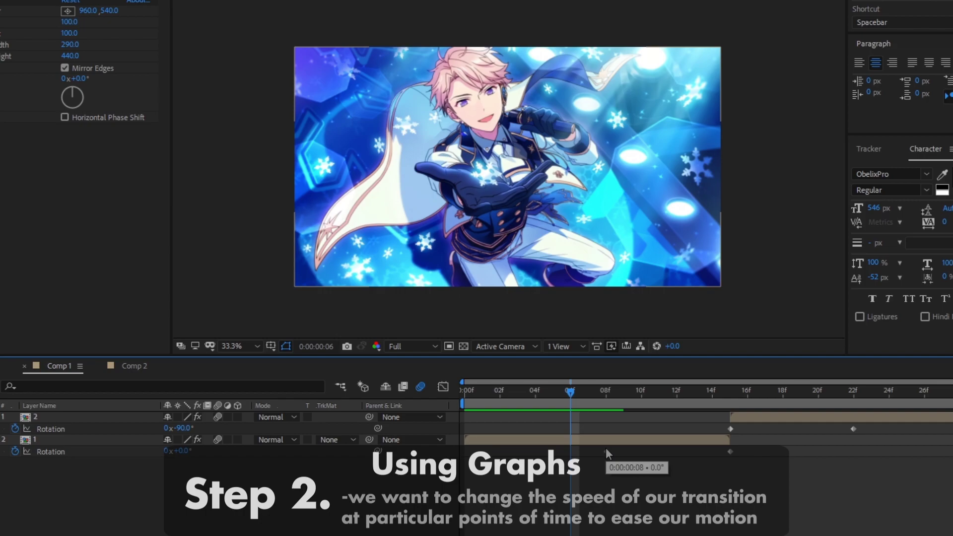
left_click(601, 400)
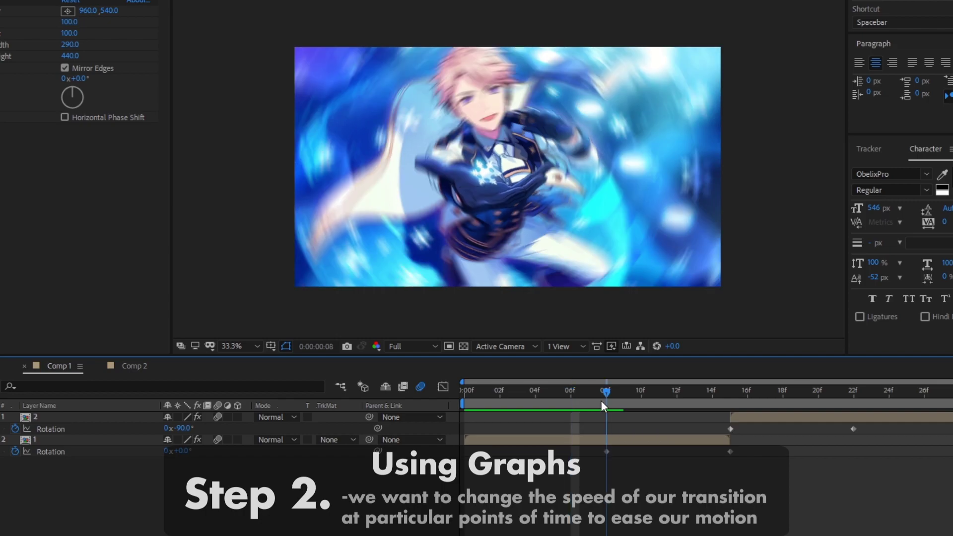
left_click_drag(614, 399, 588, 403)
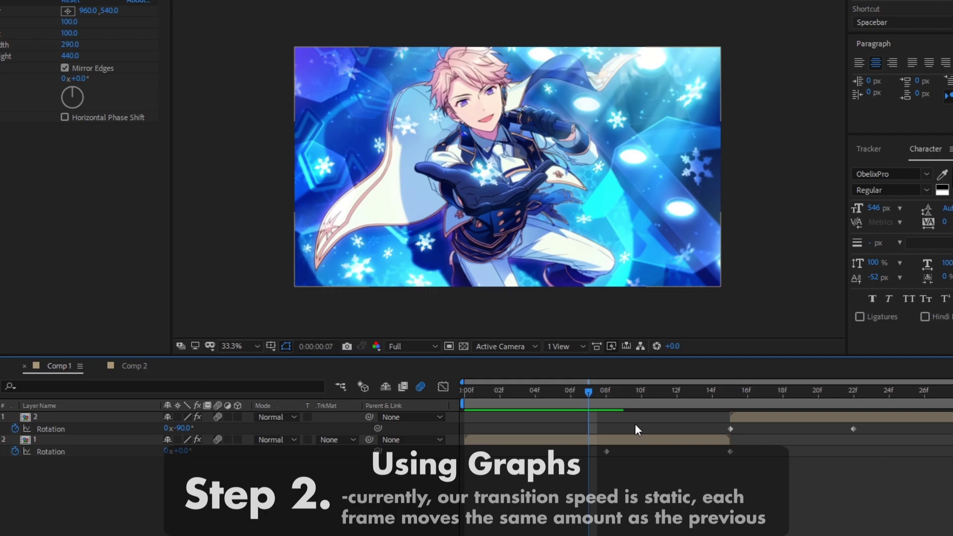
left_click(603, 394)
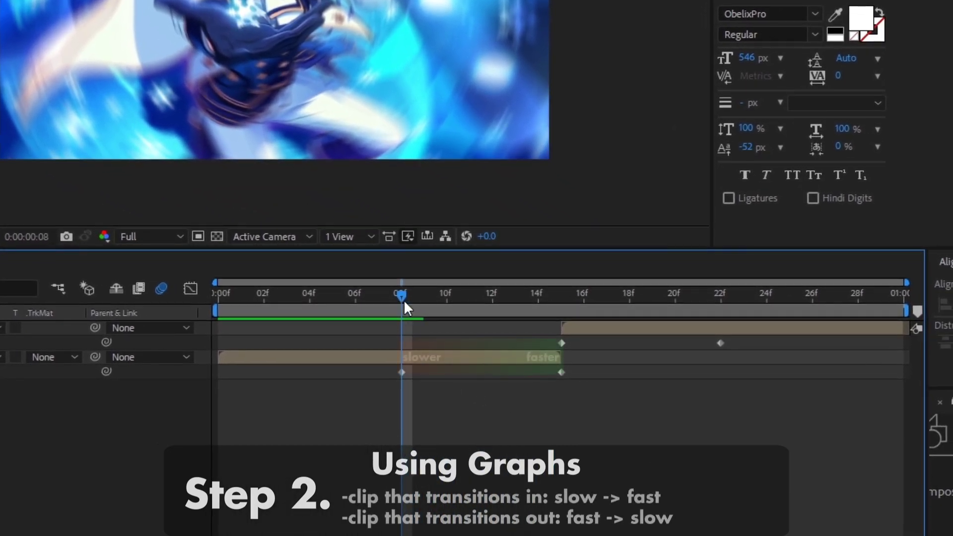
left_click(503, 332)
left_click(469, 306)
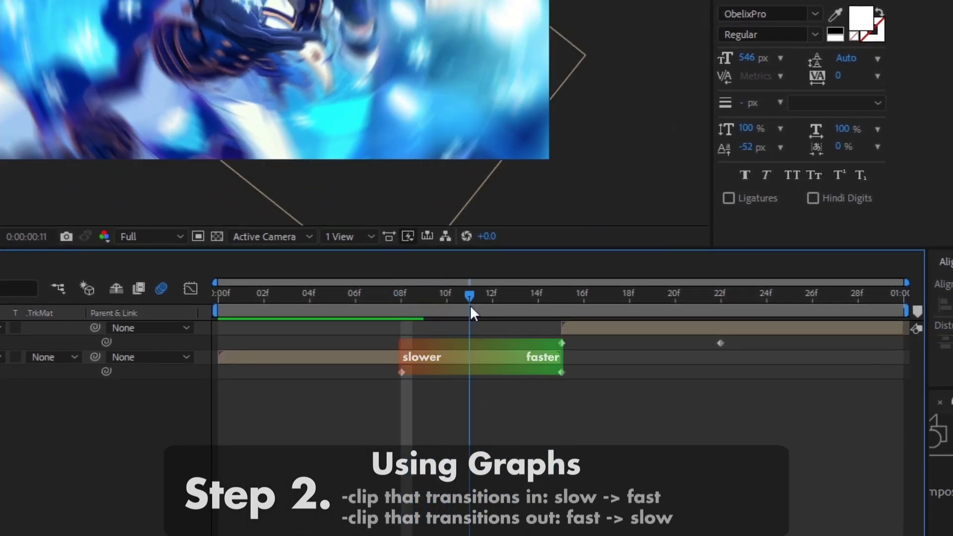
left_click_drag(491, 301, 561, 305)
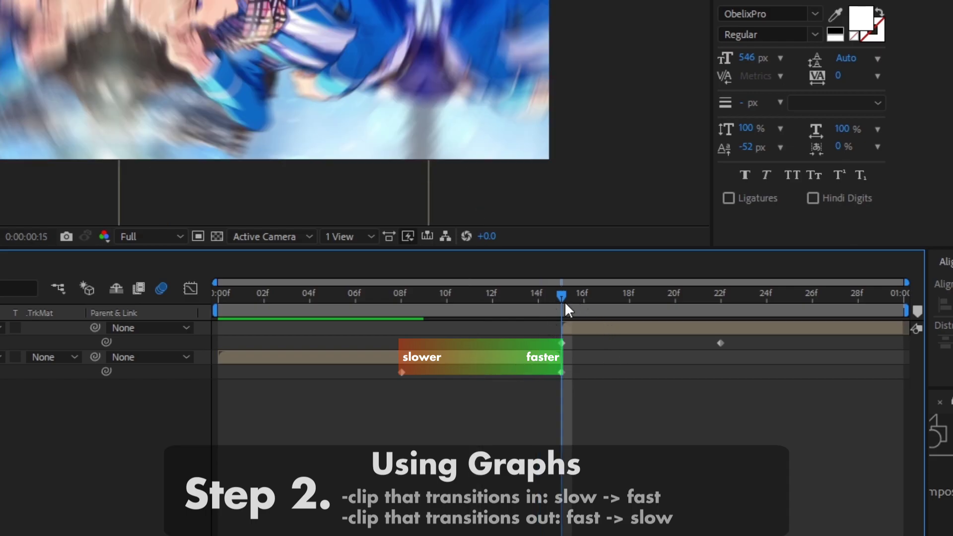
left_click_drag(627, 298, 718, 311)
left_click(401, 298)
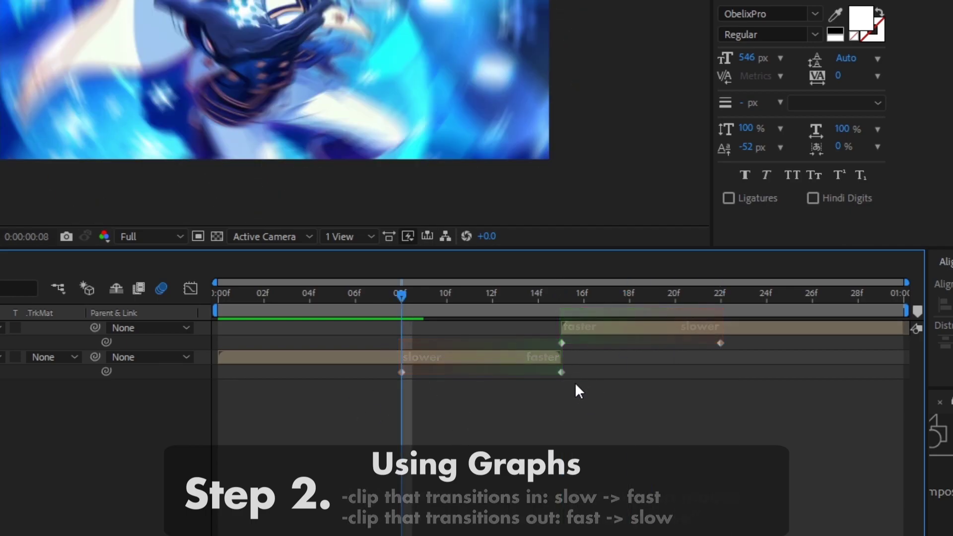
Apply Keyframe Assistant > Easy Ease to the lower clip's rotation keyframes at 08f and 15f
left_click_drag(591, 383, 384, 368)
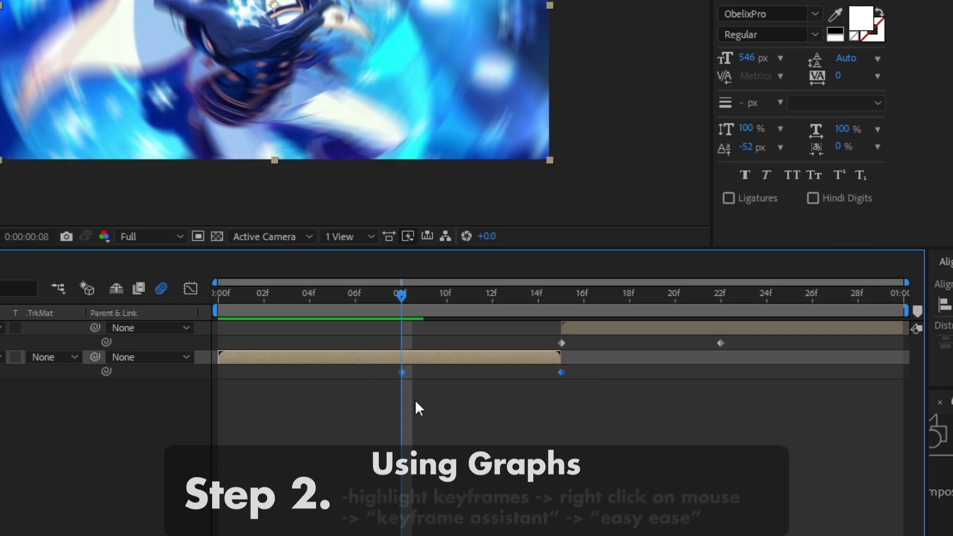
right_click(400, 369)
mouse_move(455, 363)
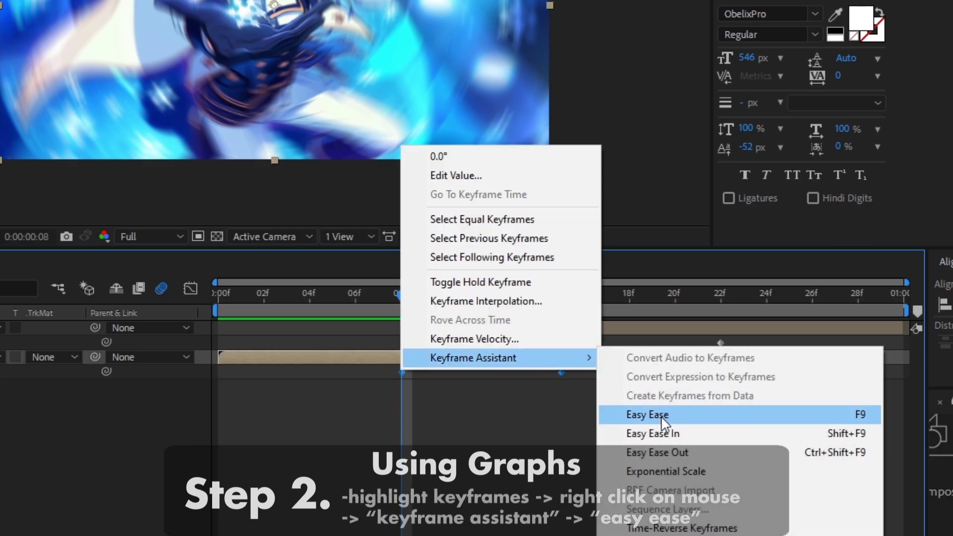
left_click(657, 415)
left_click(428, 421)
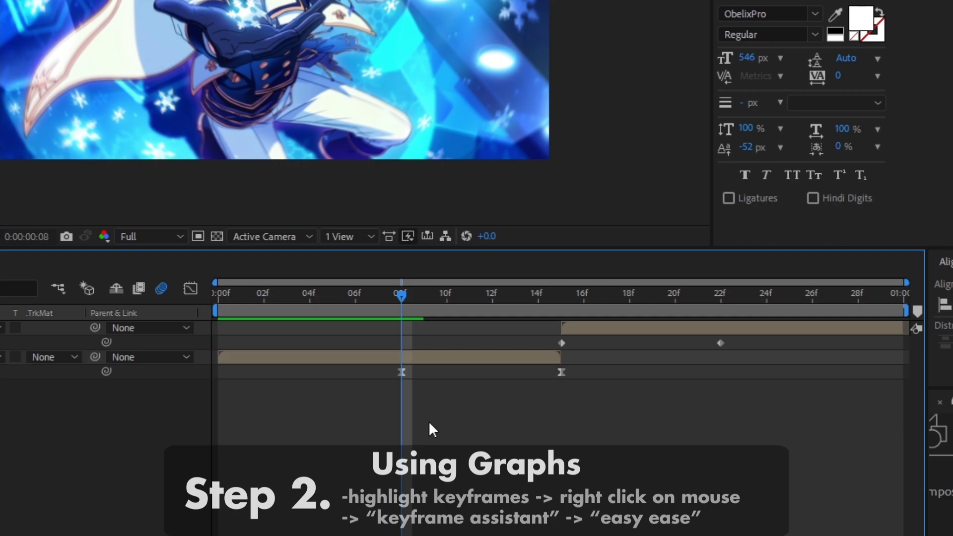
left_click(401, 373)
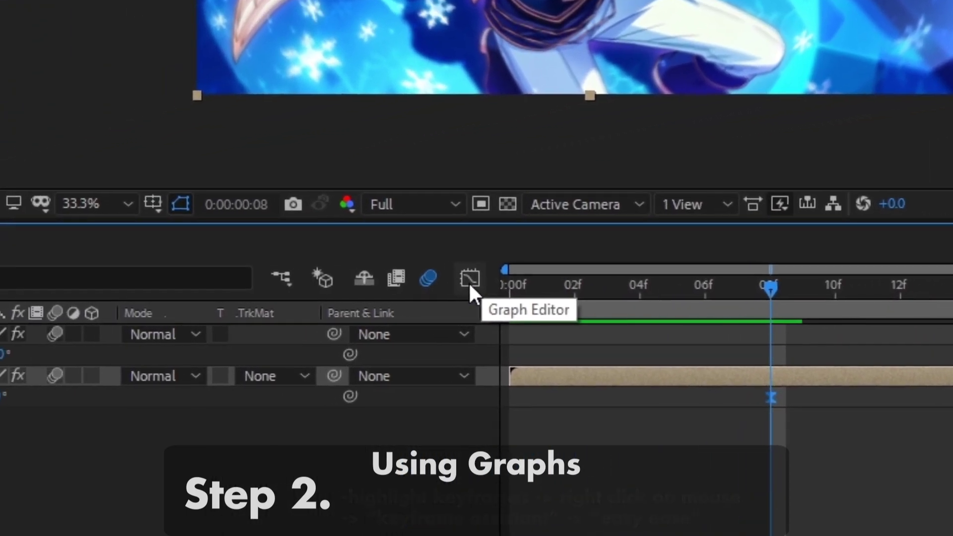
Show the lower clip's rotation in the Graph Editor's value graph
left_click(469, 280)
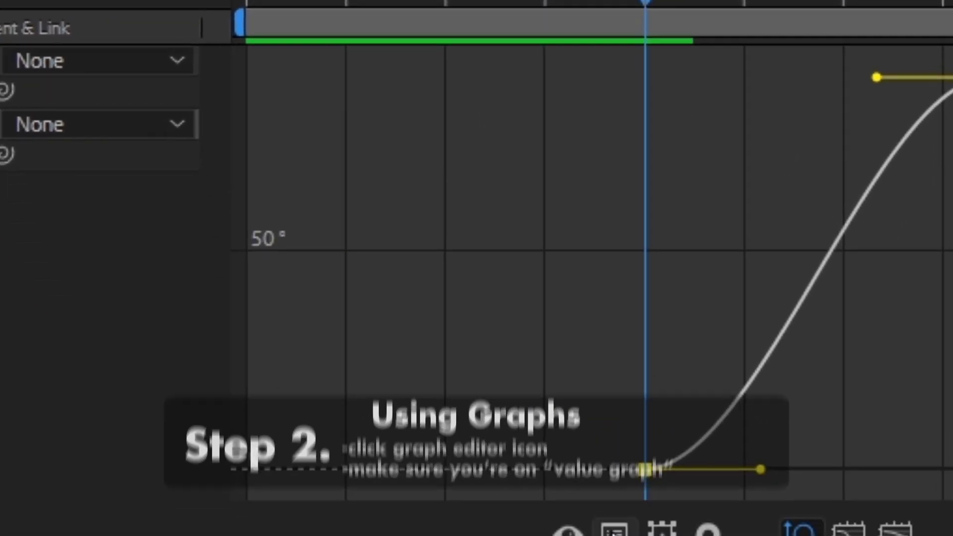
left_click(589, 501)
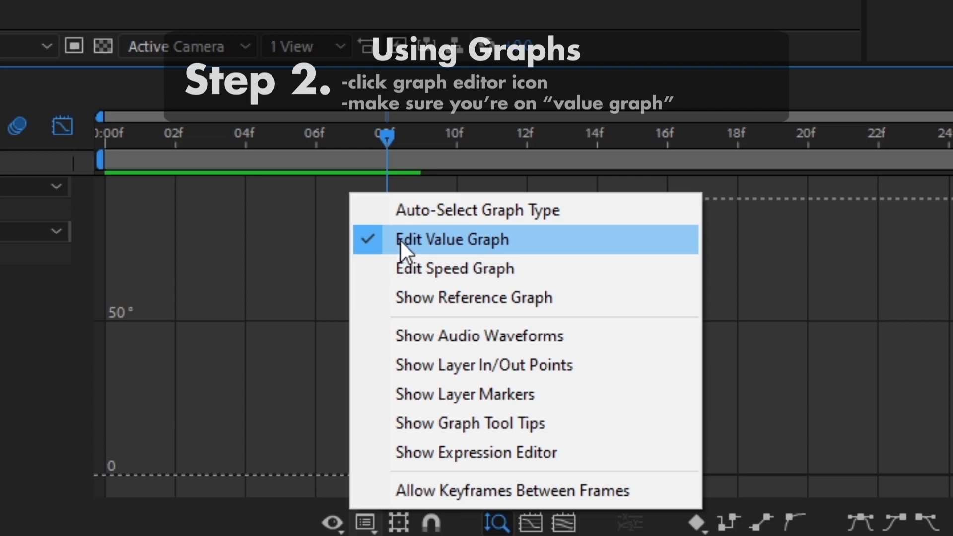
left_click(401, 240)
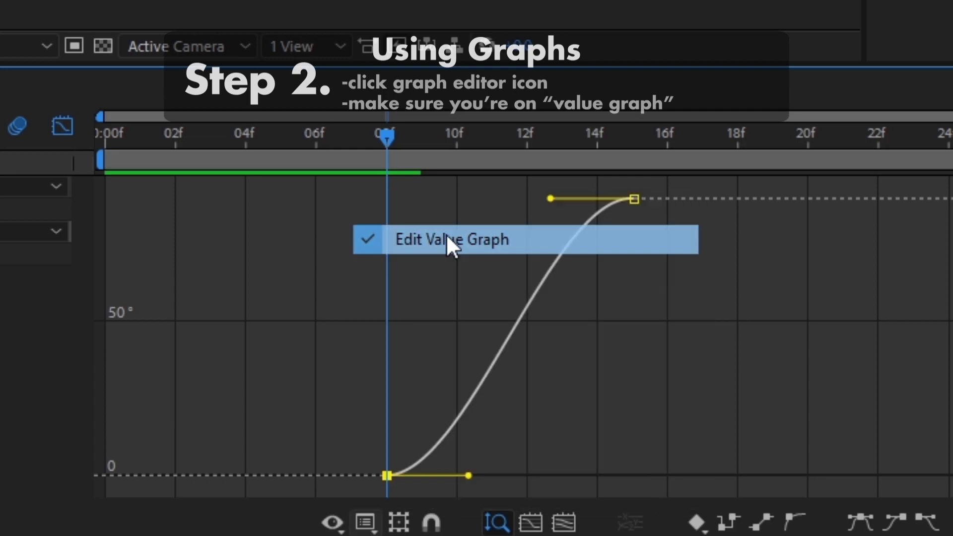
left_click(447, 235)
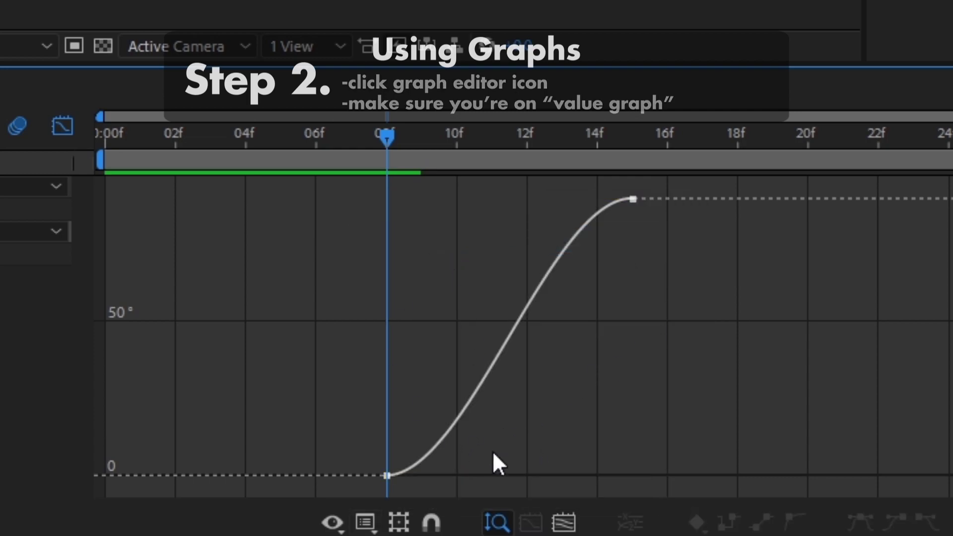
left_click_drag(454, 438, 486, 482)
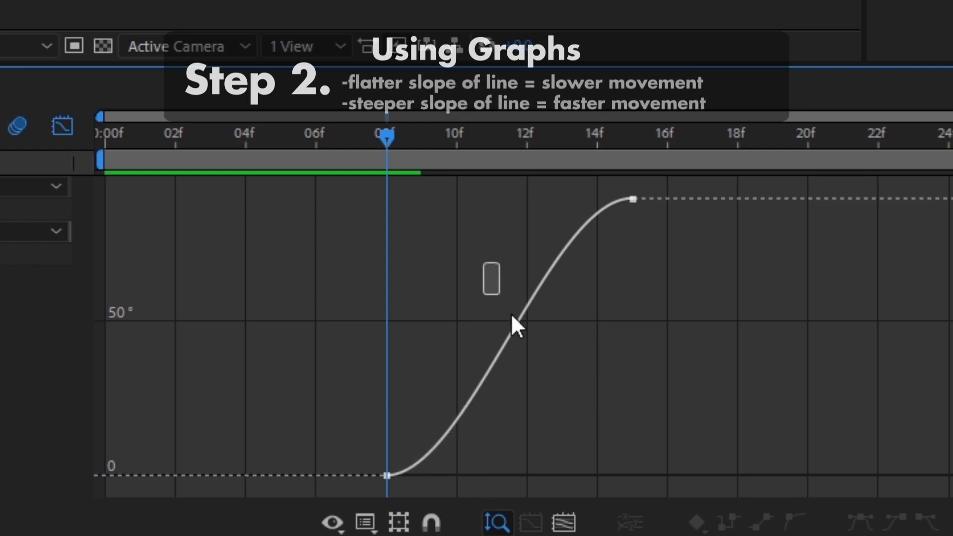
left_click_drag(512, 316, 559, 385)
left_click_drag(655, 241, 524, 207)
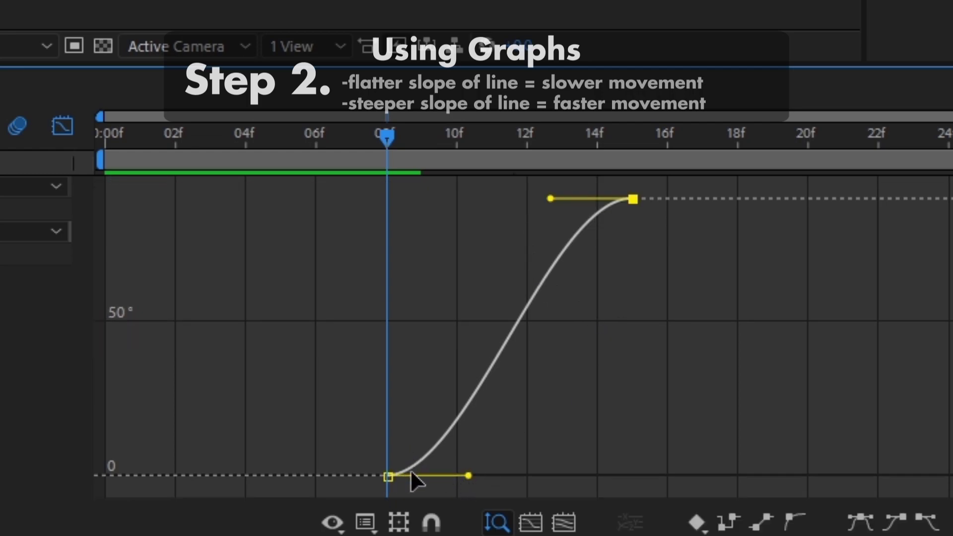
Lower the end handle and stretch the start handle toward frame 13 for a flat start and sharp finish
left_click(516, 473)
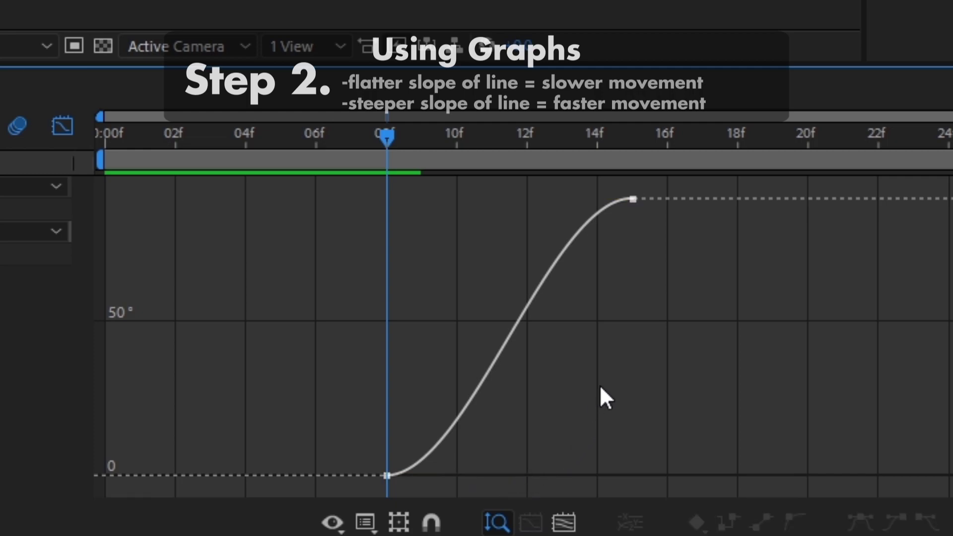
left_click(502, 351)
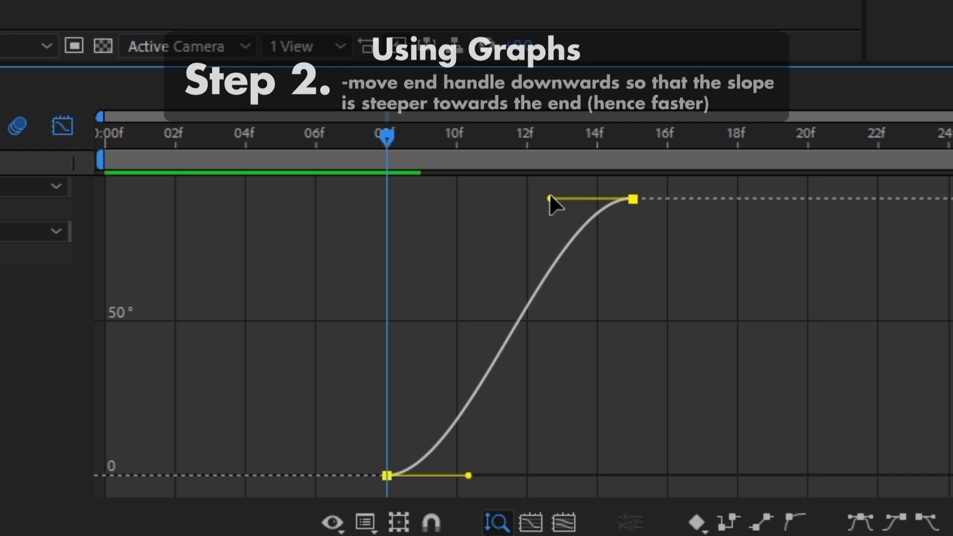
left_click_drag(550, 198, 602, 258)
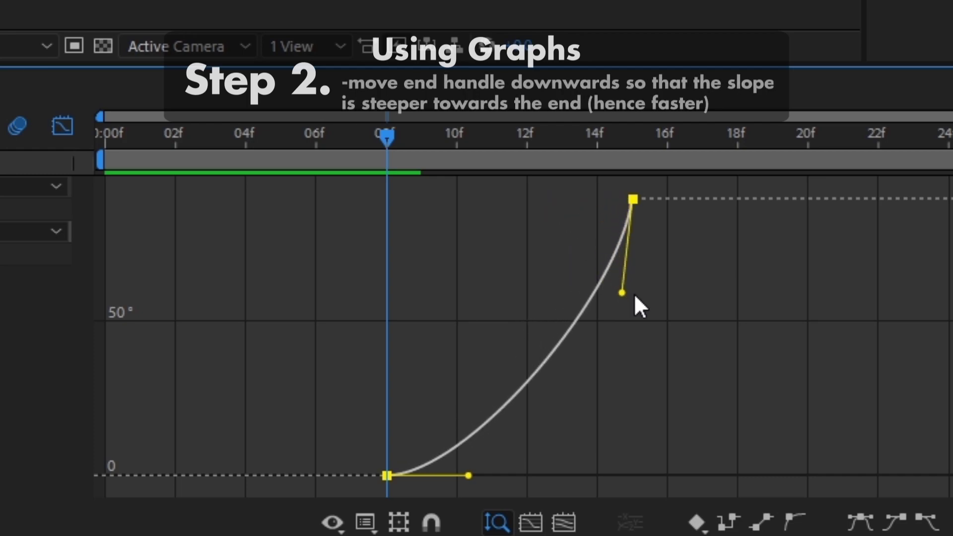
left_click_drag(635, 296, 666, 325)
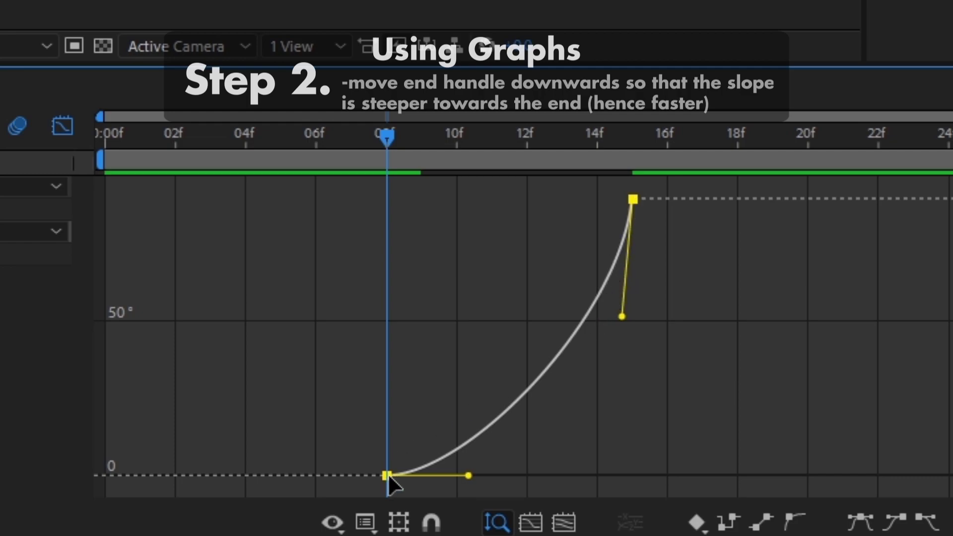
left_click_drag(468, 477, 560, 344)
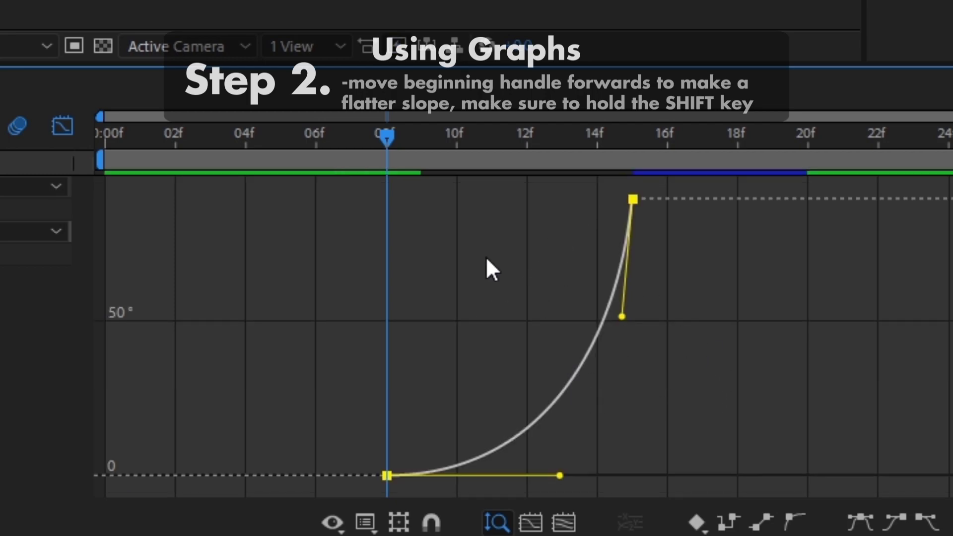
left_click(62, 127)
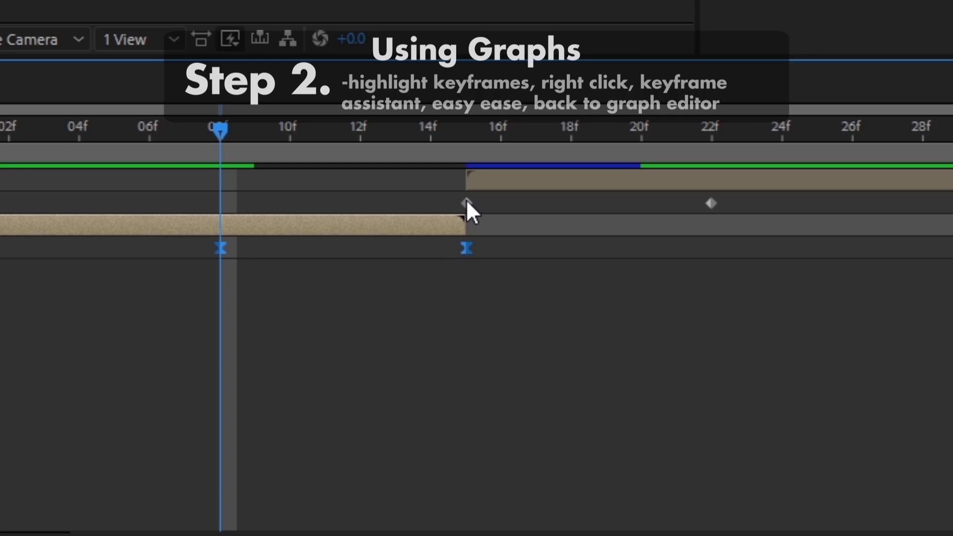
Apply Easy Ease to the upper clip's two rotation keyframes at 15f and 22f
mouse_move(587, 207)
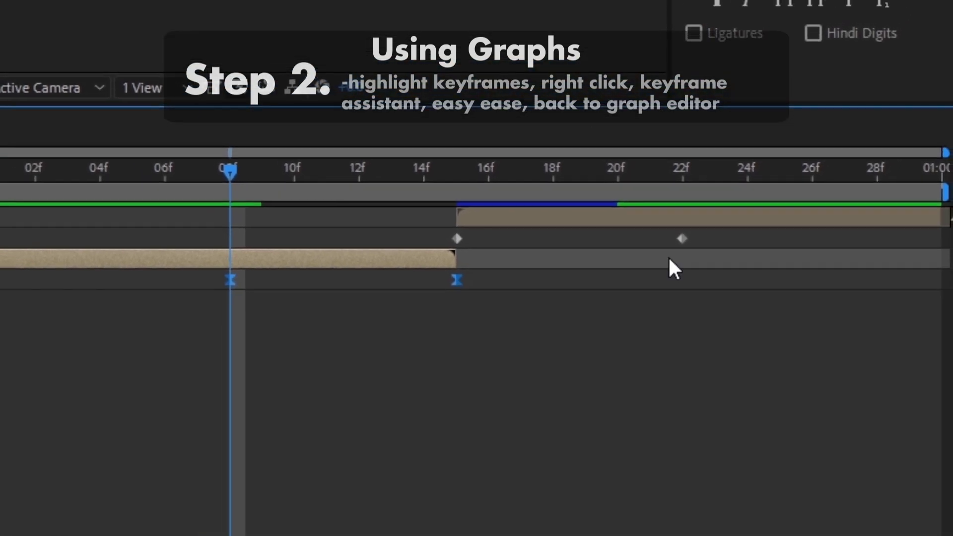
left_click_drag(730, 243, 400, 261)
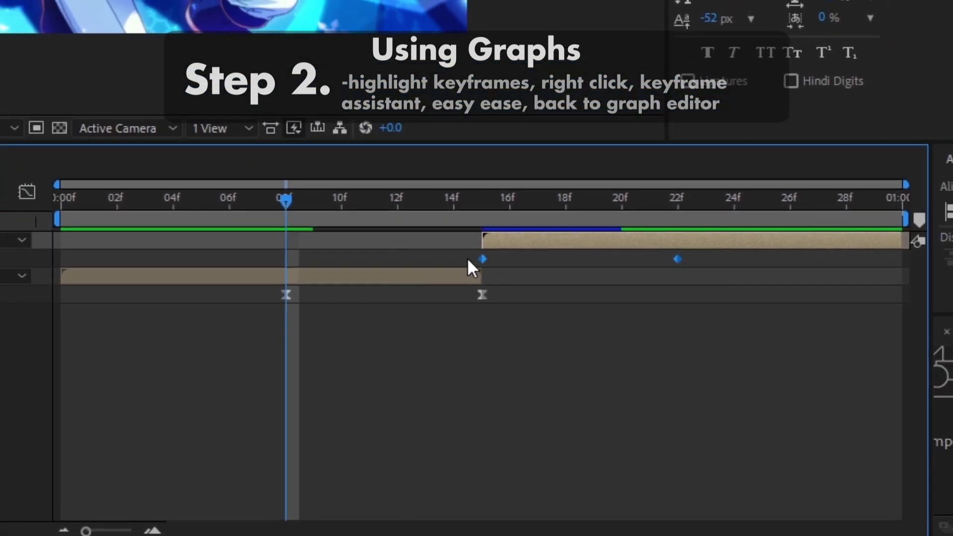
right_click(469, 248)
mouse_move(608, 513)
left_click(750, 368)
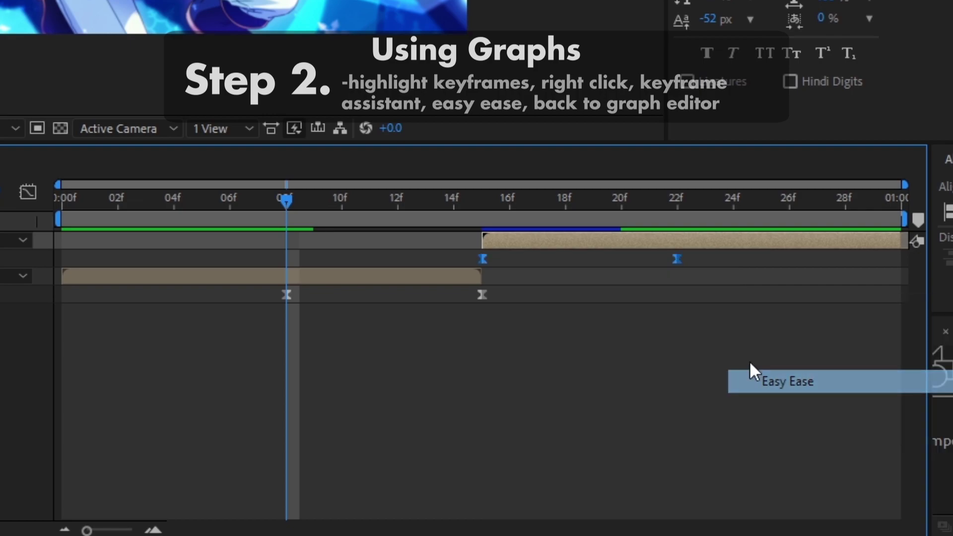
Raise the start handle and pull back the end handle so rotation starts steep and slows into 22f
left_click(28, 191)
left_click_drag(507, 210, 480, 210)
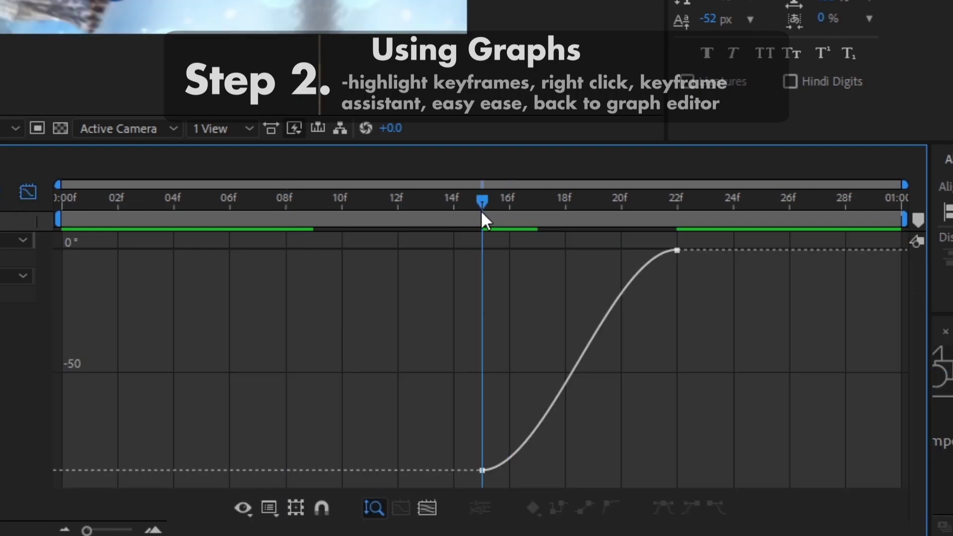
left_click(517, 452)
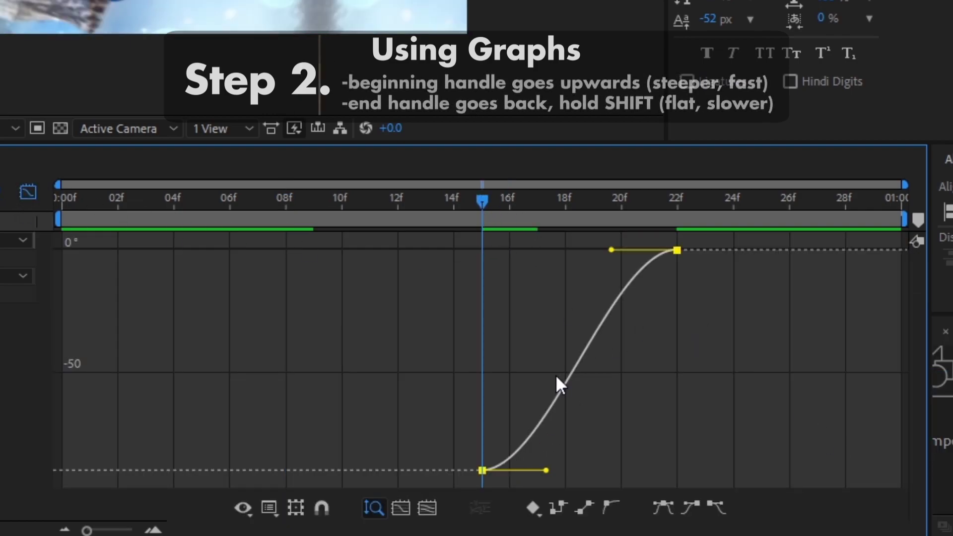
left_click_drag(545, 470, 467, 388)
left_click(648, 201)
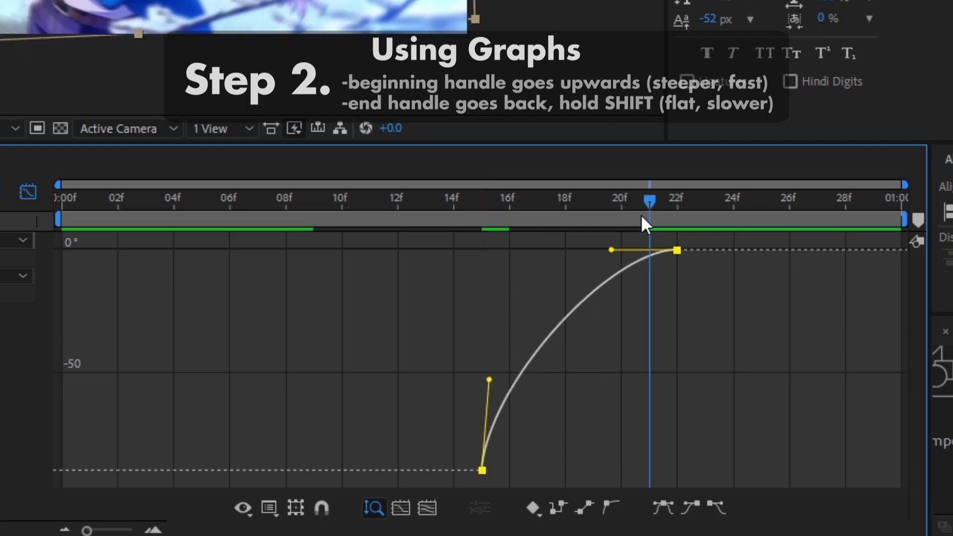
left_click_drag(609, 243, 542, 250)
left_click(621, 331)
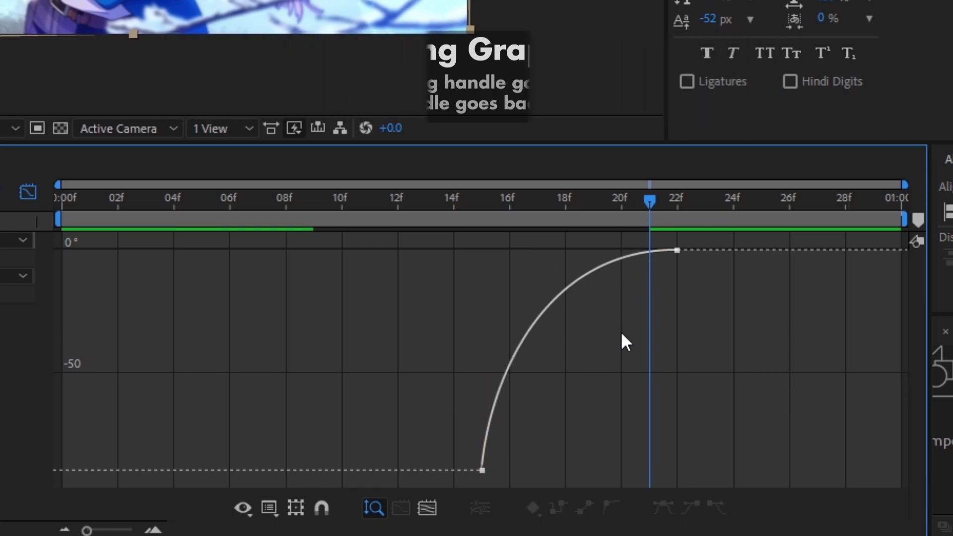
left_click_drag(475, 201, 39, 207)
left_click(30, 193)
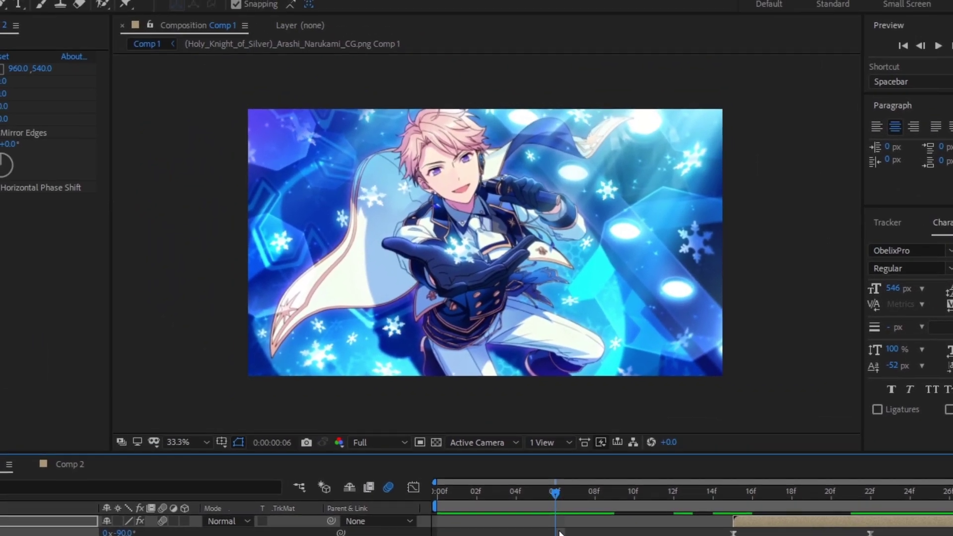
key("space")
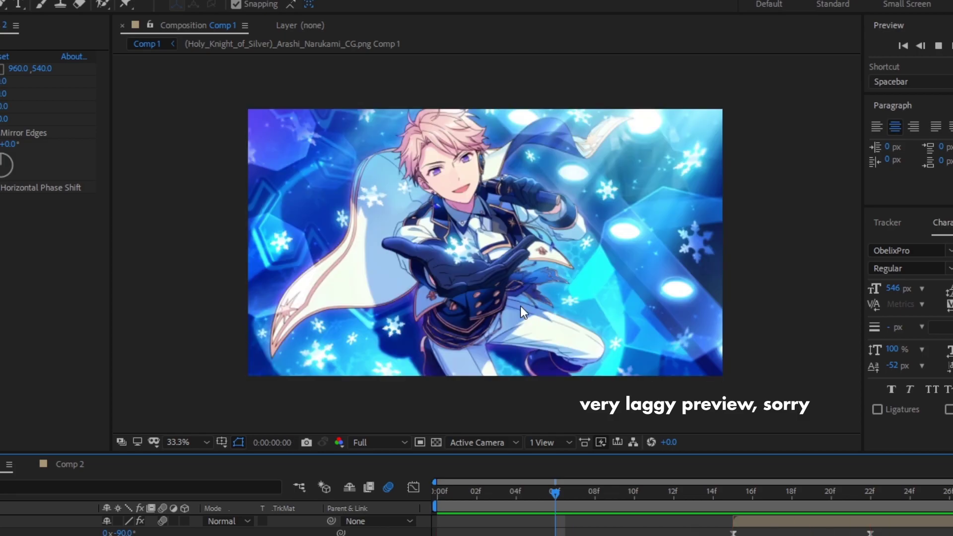
key("space")
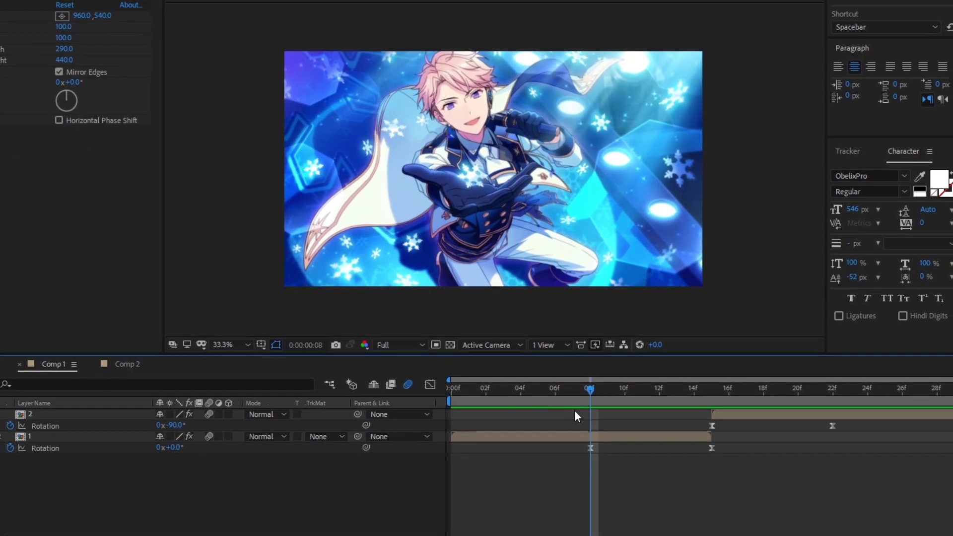
left_click_drag(574, 410, 451, 405)
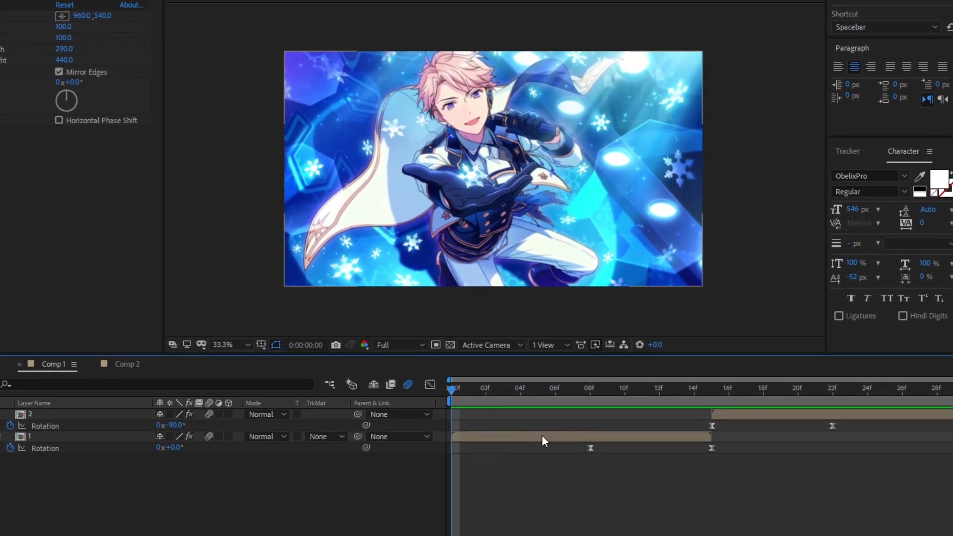
left_click_drag(586, 470, 415, 421)
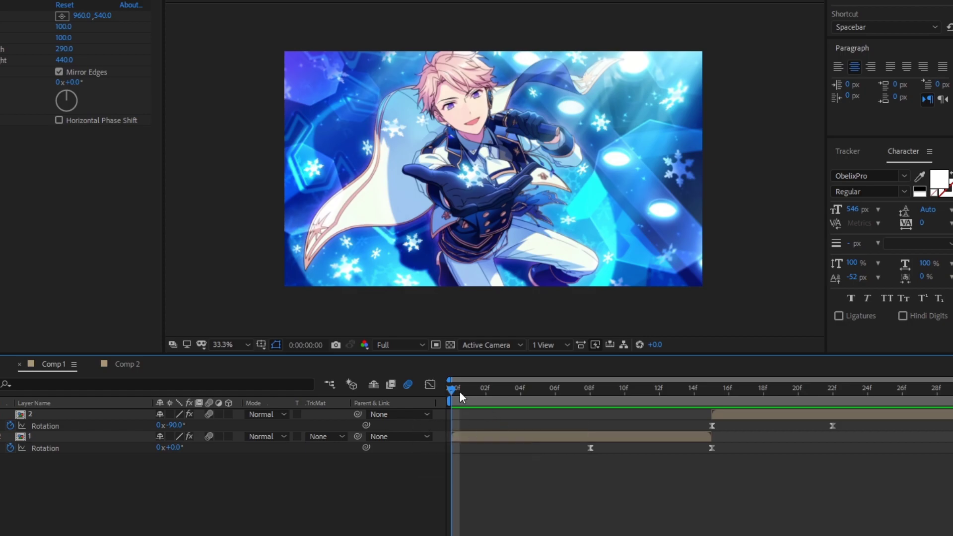
left_click_drag(460, 391, 694, 419)
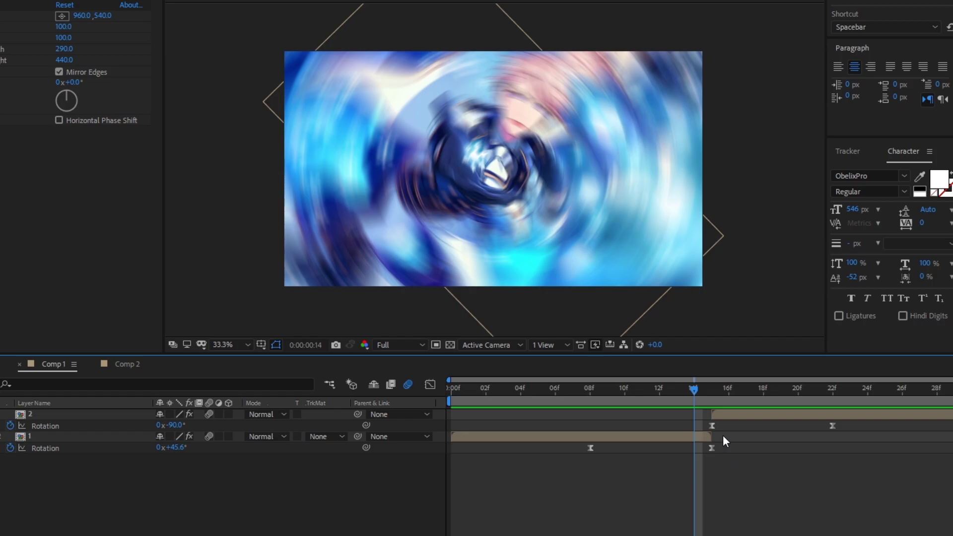
left_click(703, 397)
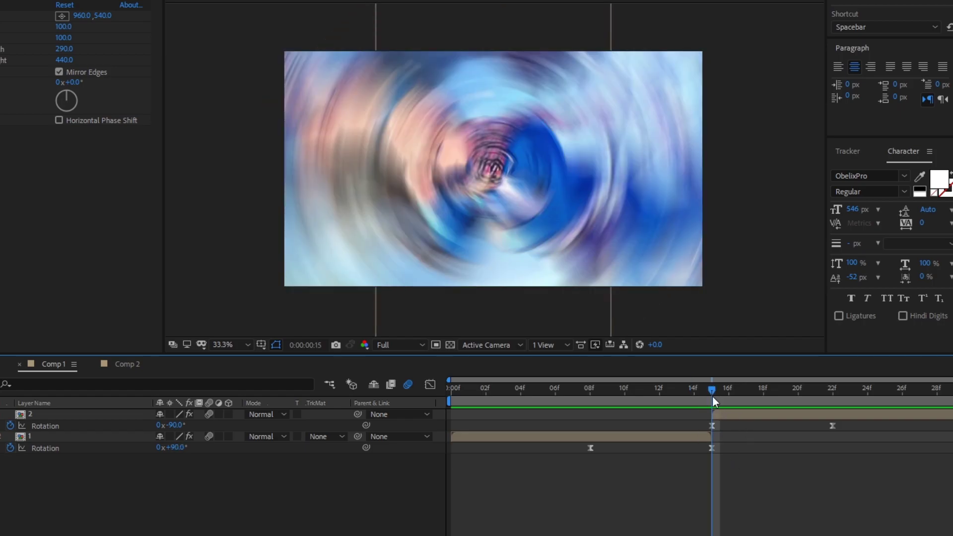
left_click_drag(712, 395, 888, 413)
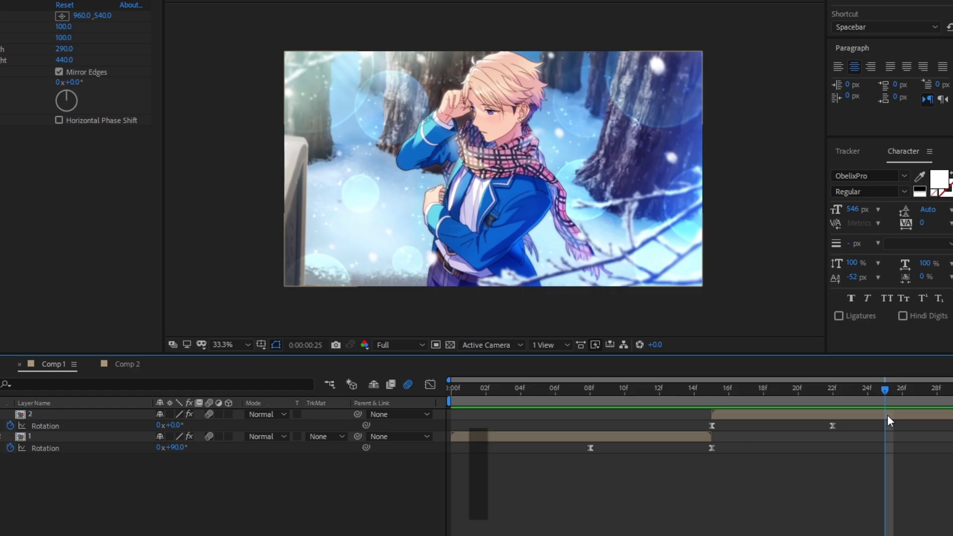
left_click(567, 387)
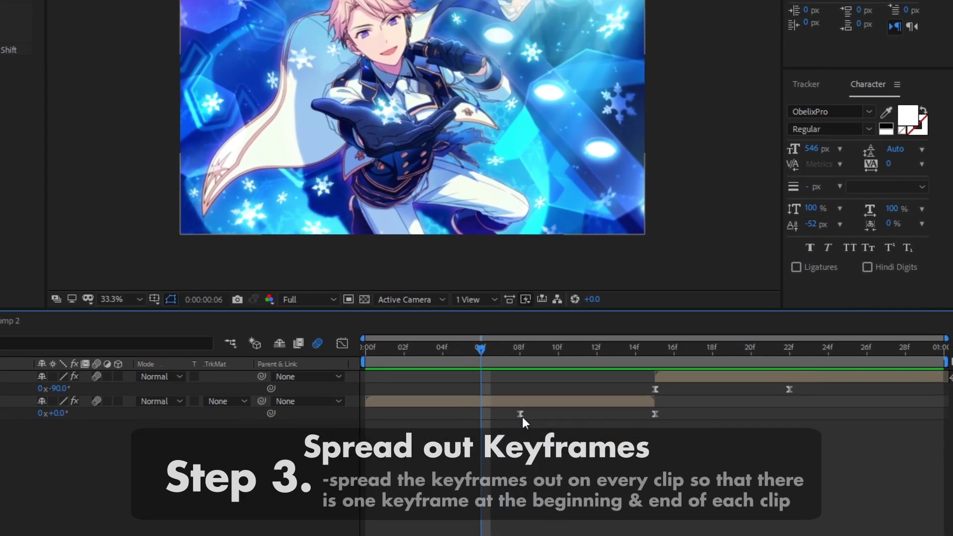
Move the bottom clip's start rotation keyframe to frame 0 and the top clip's last keyframe to its end
left_click_drag(589, 447, 469, 449)
left_click_drag(333, 395, 309, 395)
left_click_drag(762, 362, 911, 367)
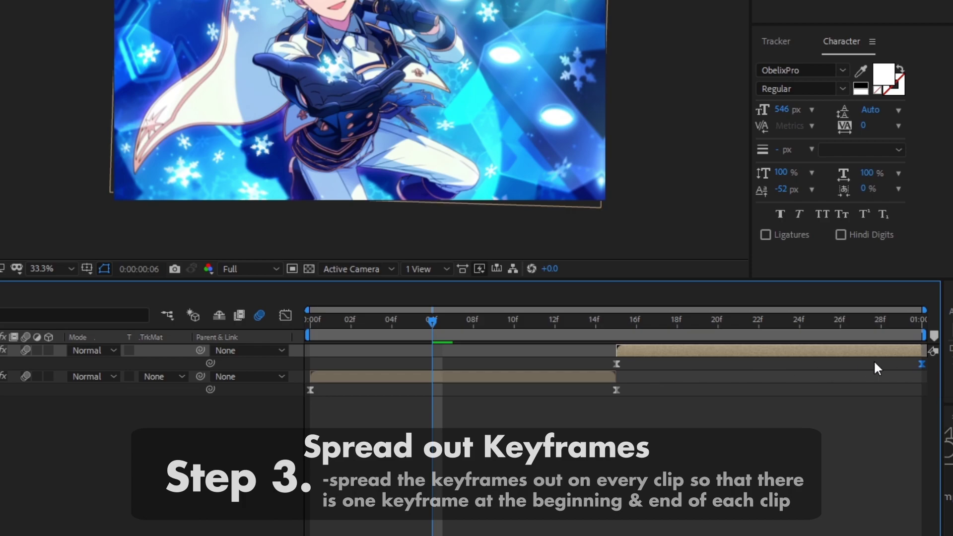
left_click(320, 390)
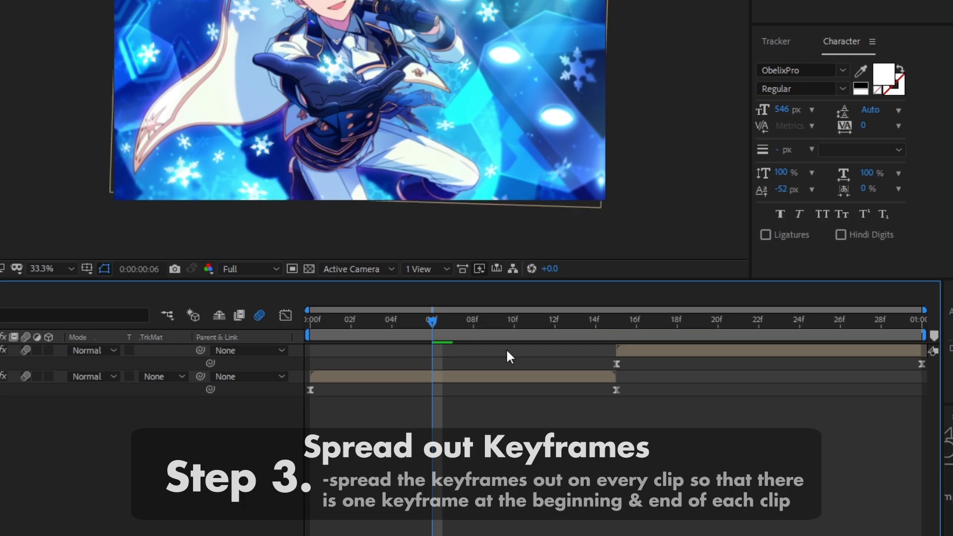
Preview the rotation transition from the start of the composition
left_click_drag(417, 335, 302, 343)
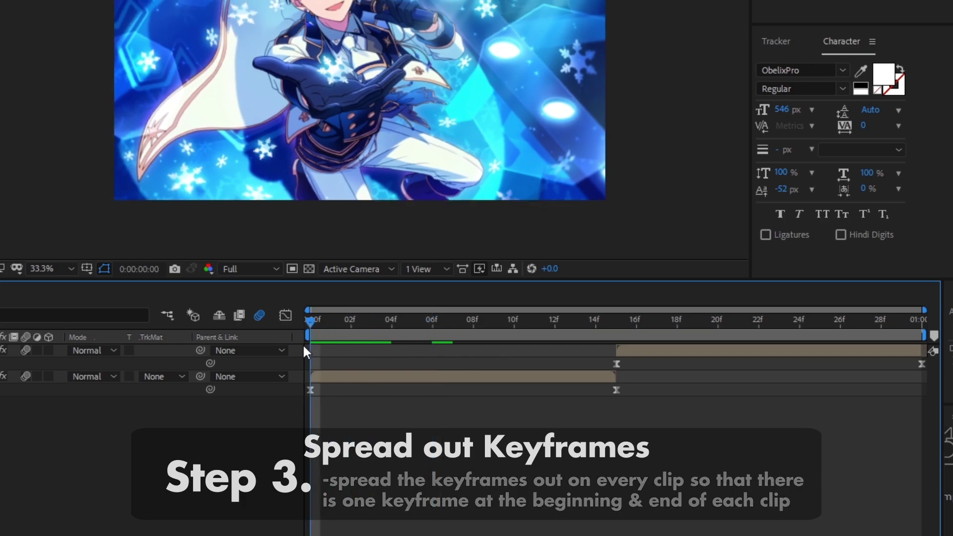
key("space")
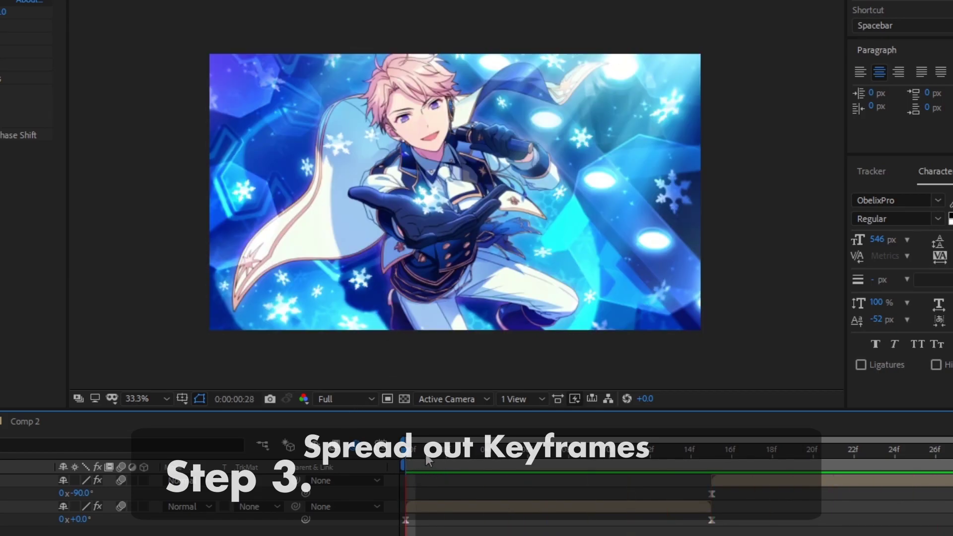
key("space")
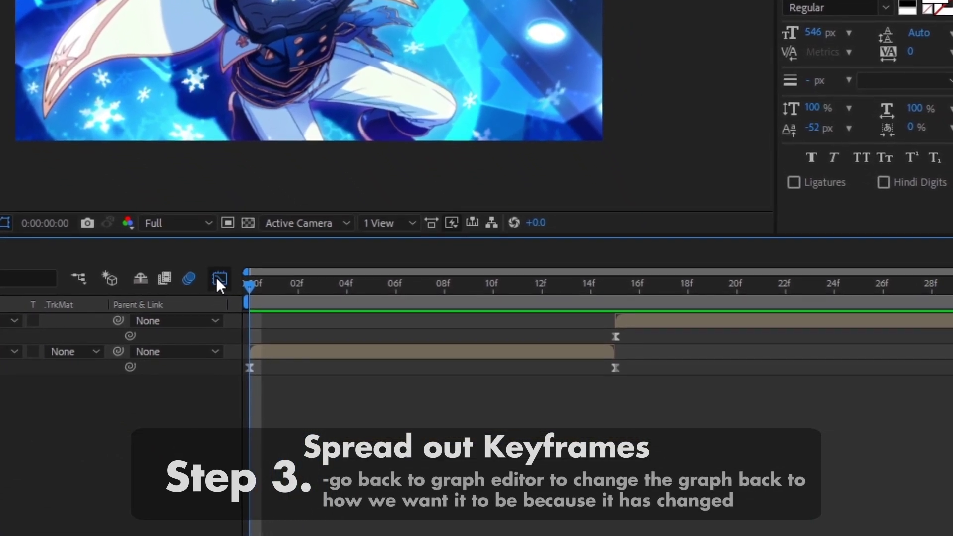
In the value graph, drag the bottom clip's rotation handle to steepen its curve into 15f
left_click(218, 281)
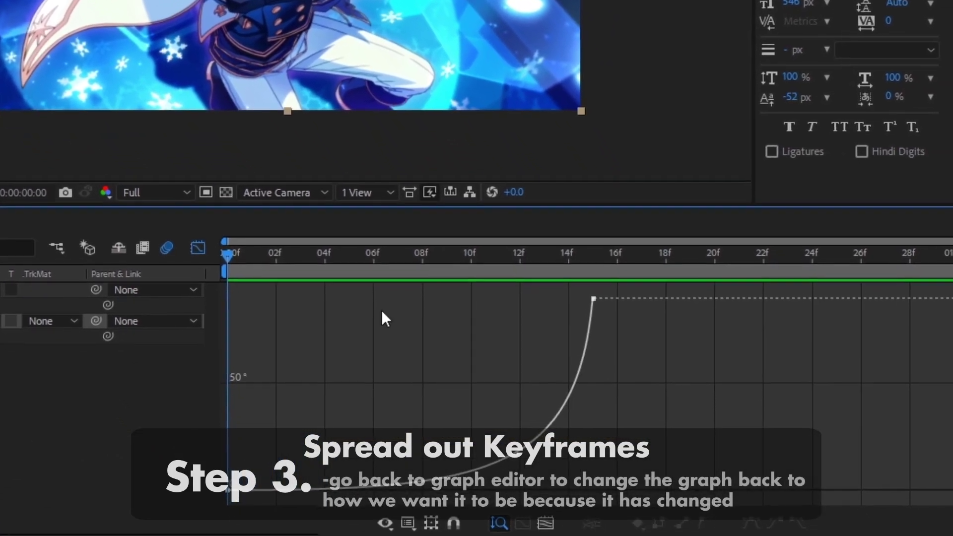
left_click(542, 302)
left_click_drag(516, 268, 540, 271)
left_click(567, 390)
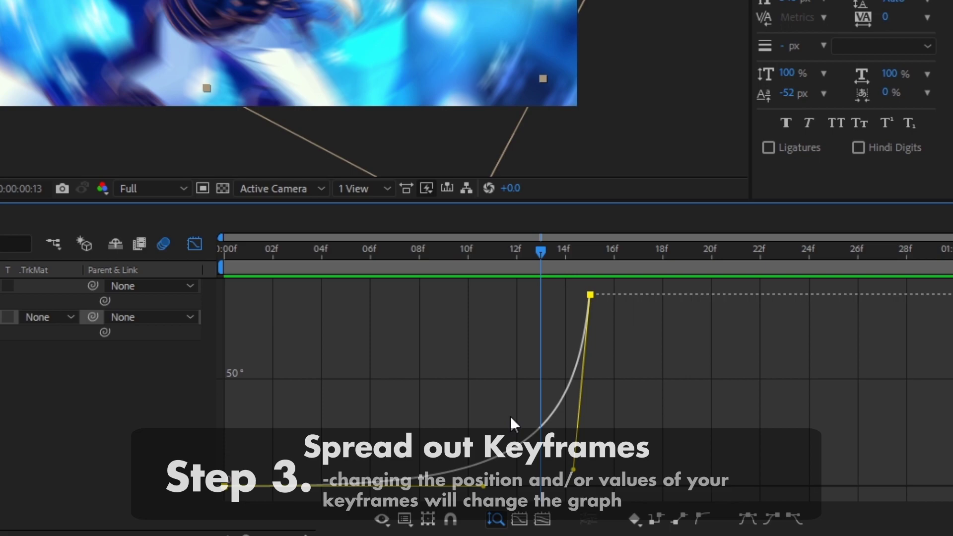
left_click_drag(573, 469, 577, 411)
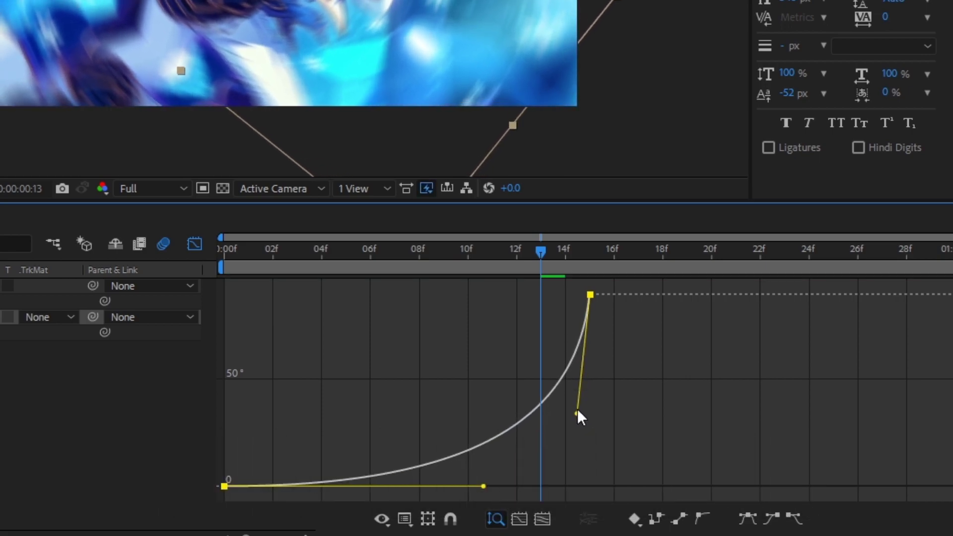
Reopen the value graph and pull down the second clip's rotation handle to reshape its ease
left_click(194, 244)
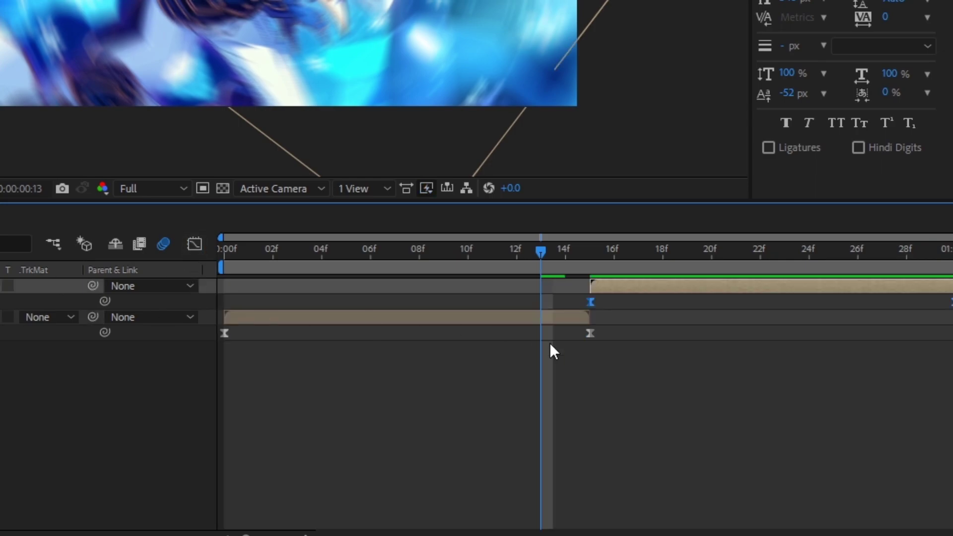
left_click(194, 244)
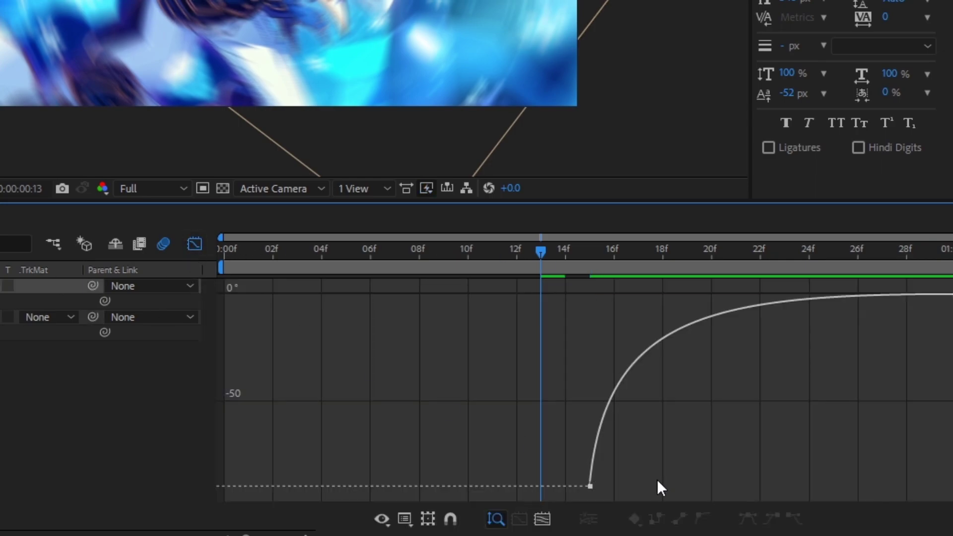
left_click(598, 457)
left_click_drag(610, 320, 595, 376)
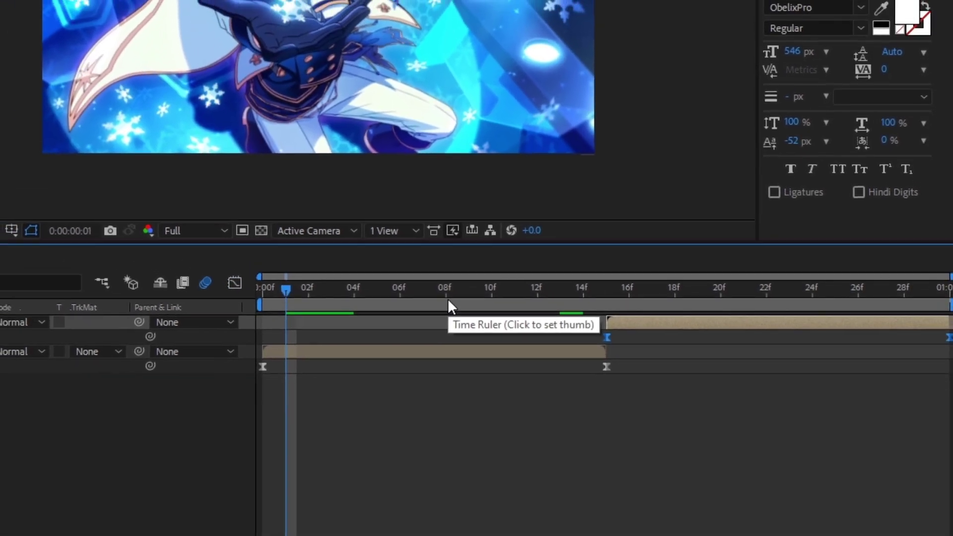
left_click(491, 268)
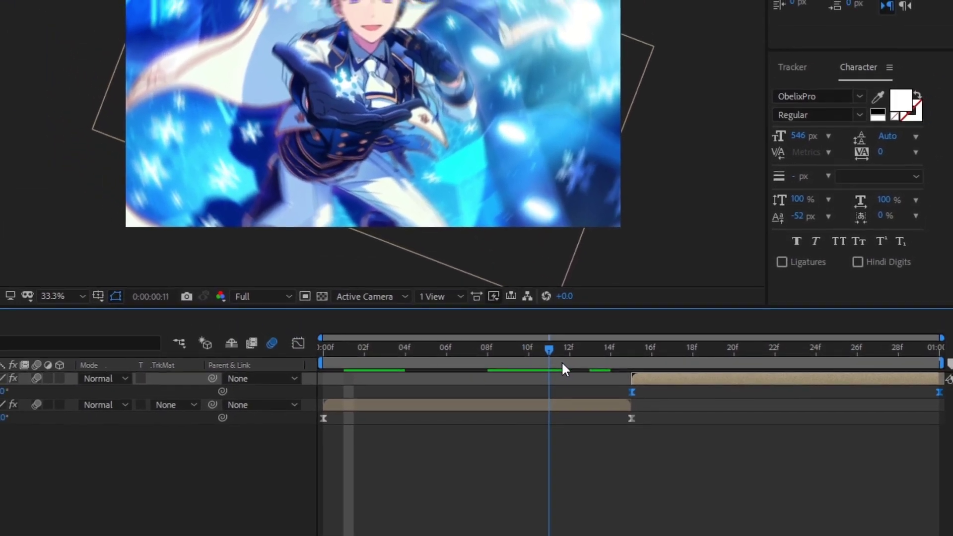
left_click_drag(563, 368, 629, 370)
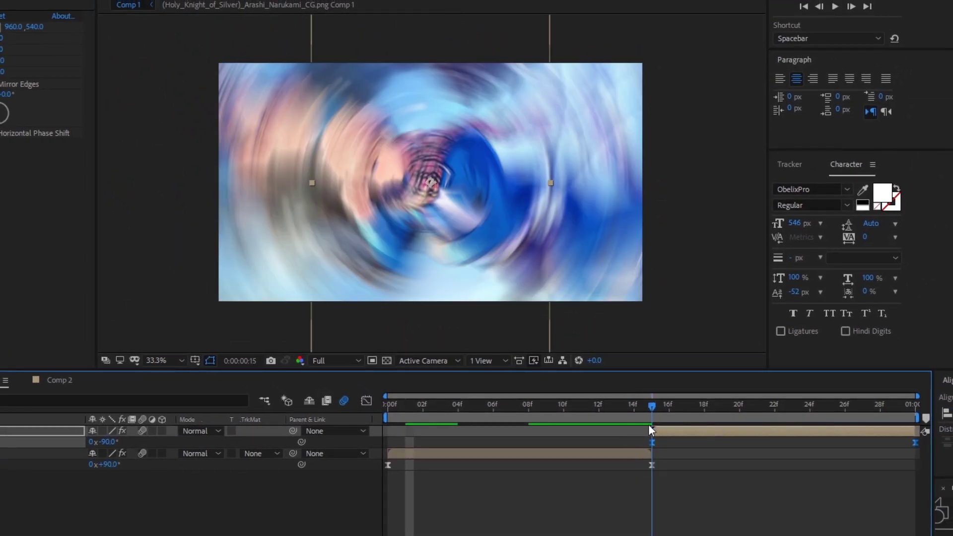
left_click_drag(648, 424, 752, 451)
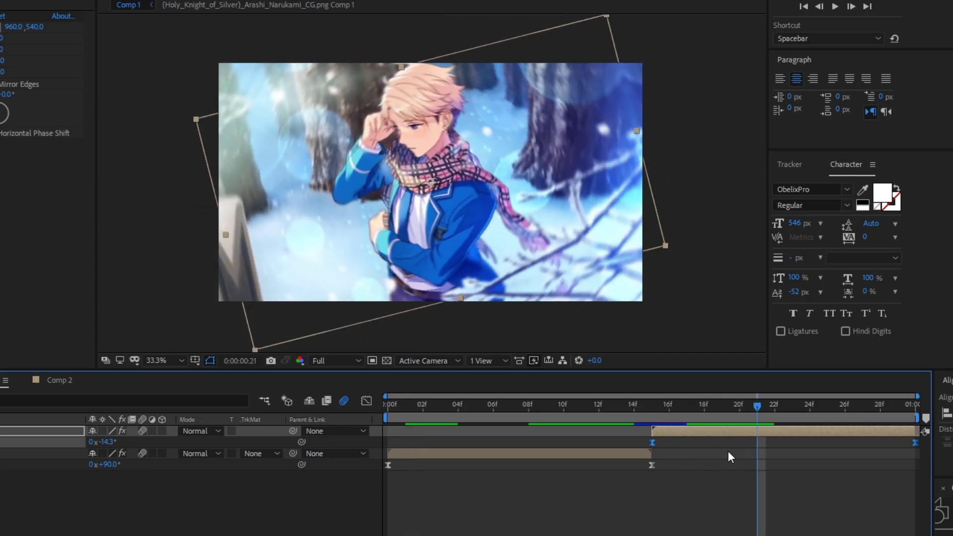
left_click(650, 407)
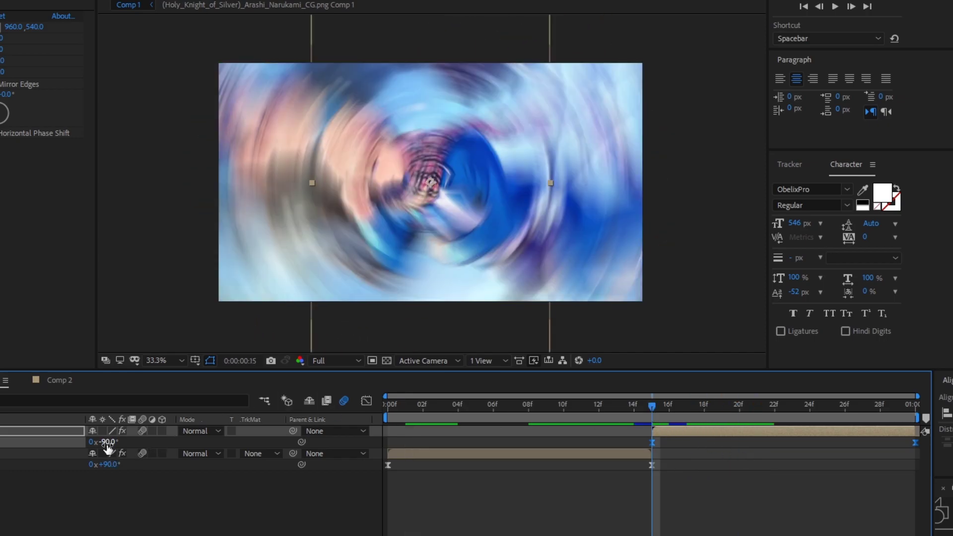
left_click(652, 464)
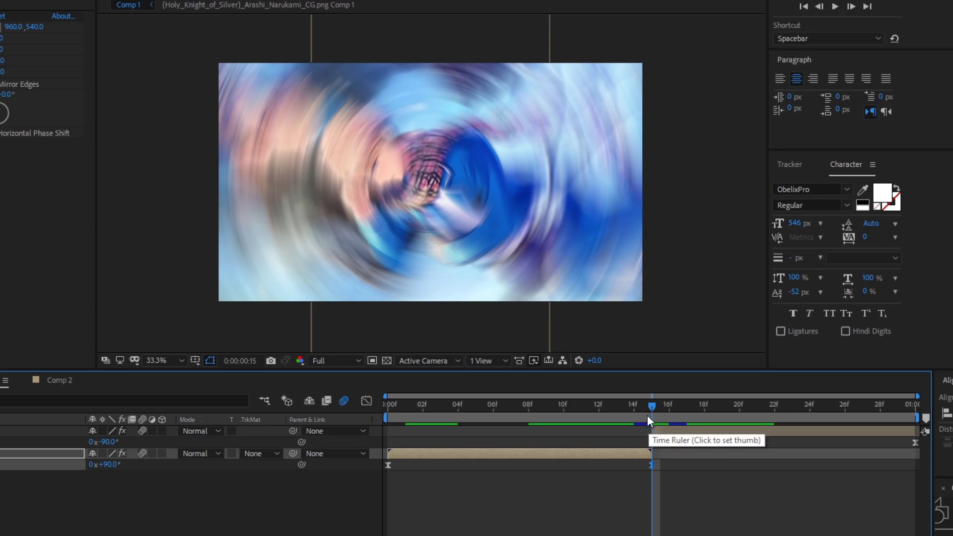
mouse_move(652, 467)
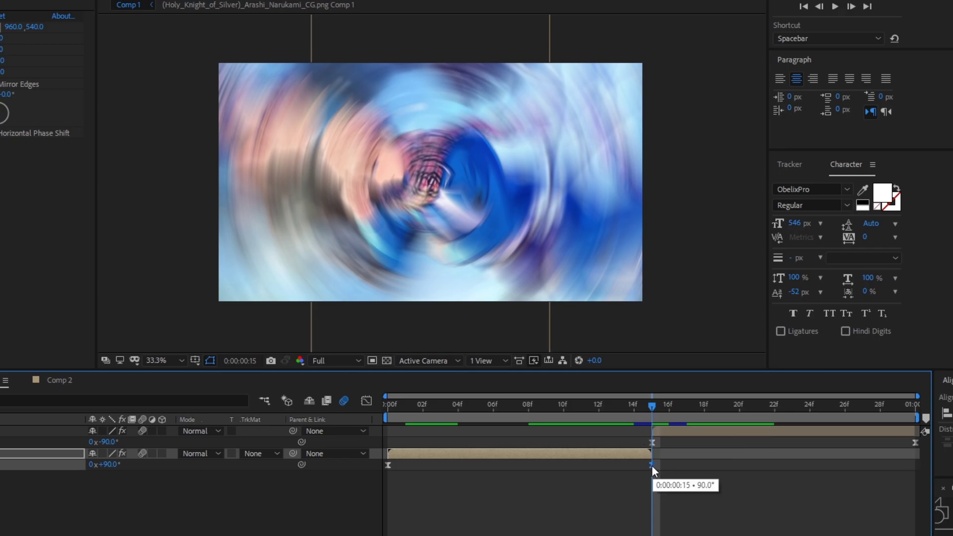
left_click(634, 404)
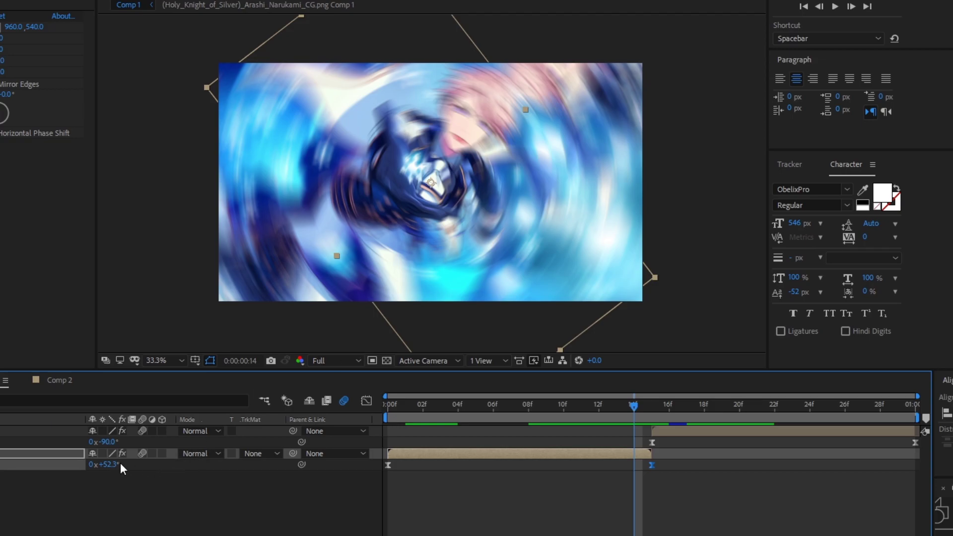
scroll(451, 183, "down", 2)
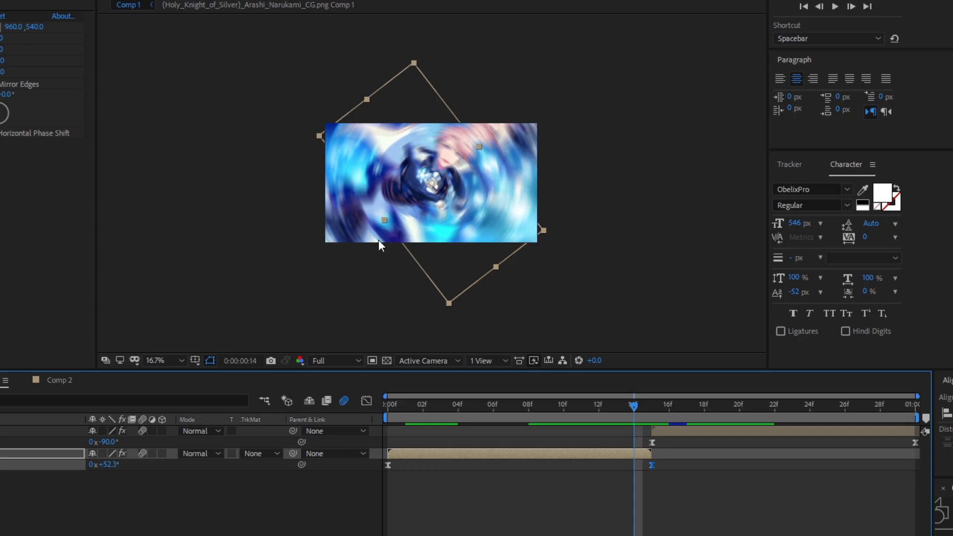
key("space")
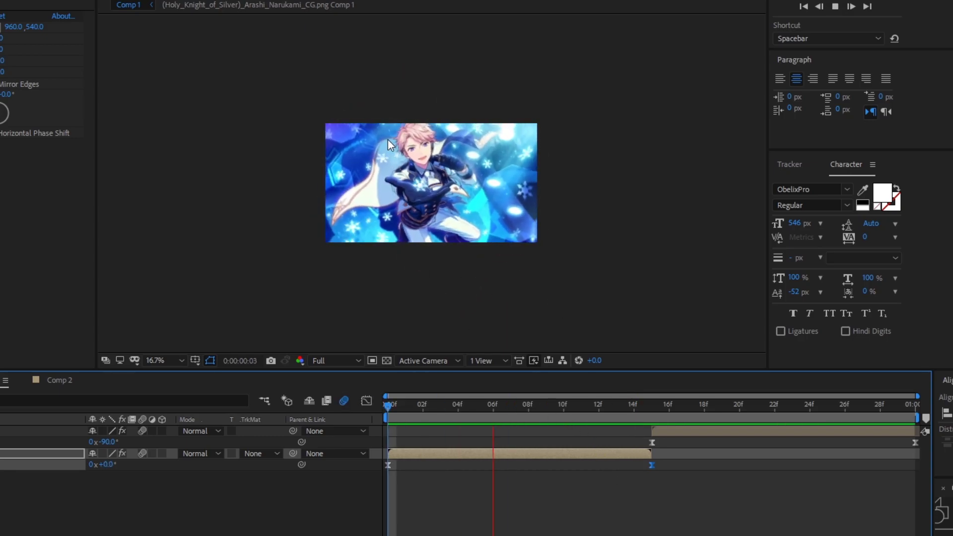
key("space")
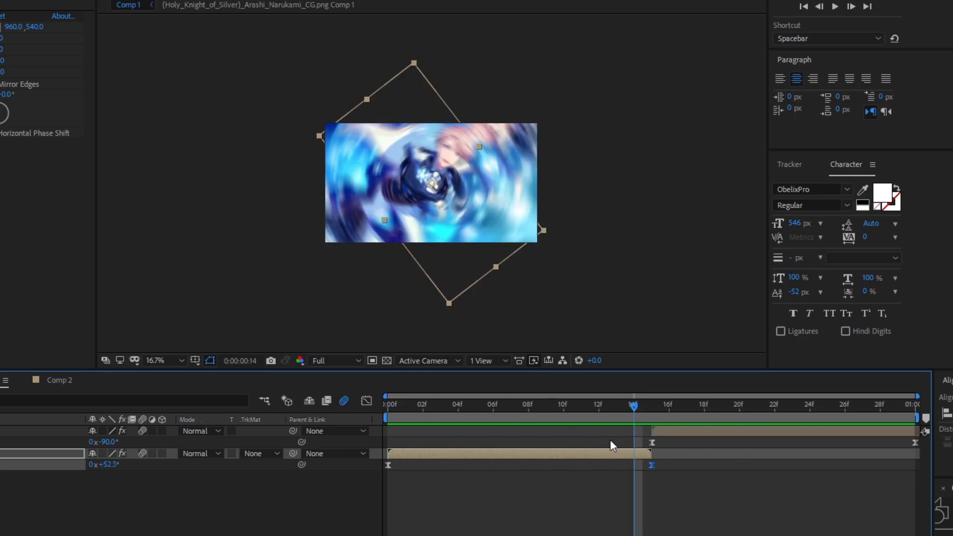
left_click_drag(634, 412, 810, 431)
key("period")
left_click(643, 411)
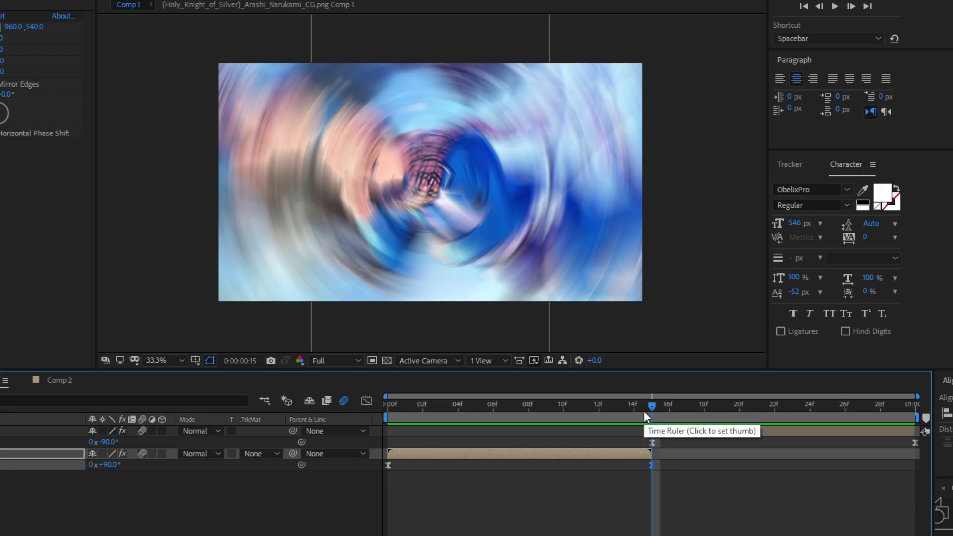
left_click(655, 431)
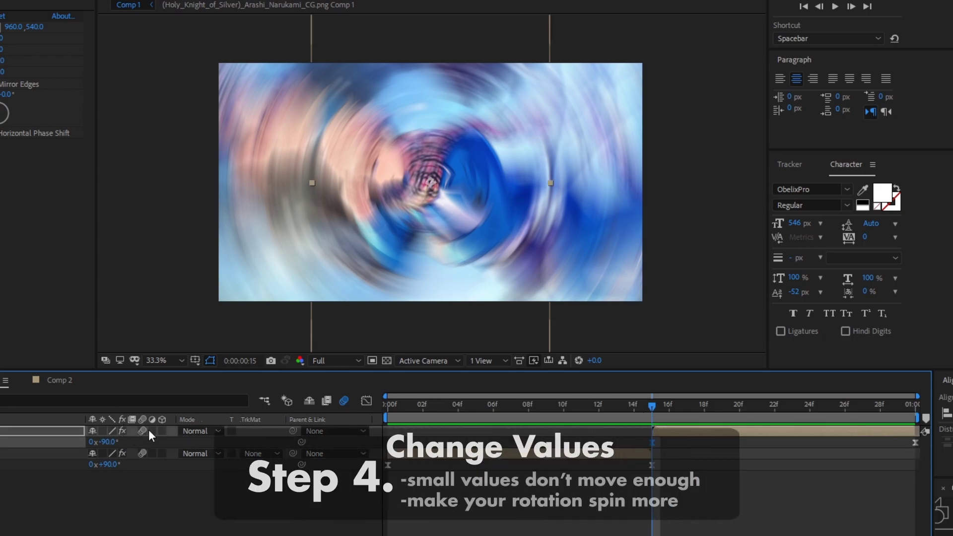
Change the top clip's rotation keyframe from -90° to -180°
left_click(104, 442)
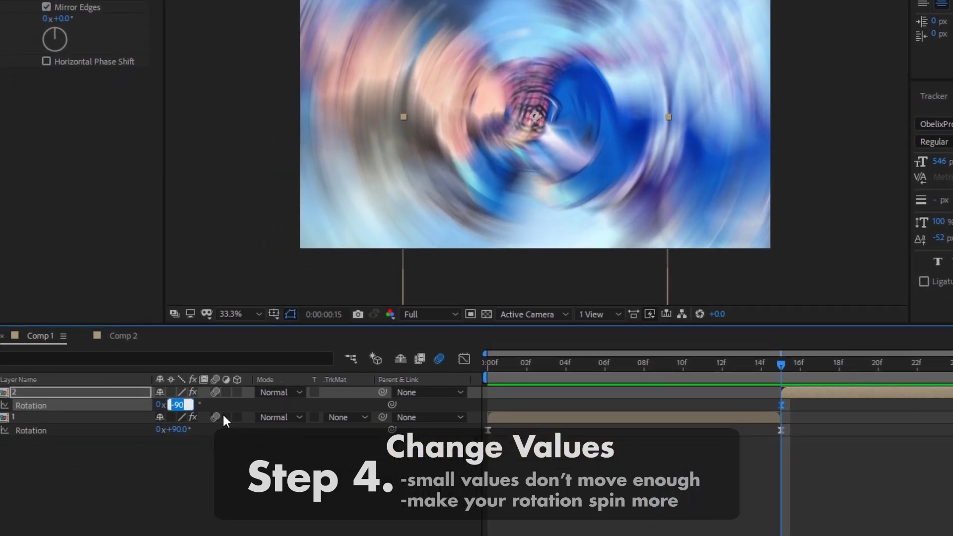
type("-18")
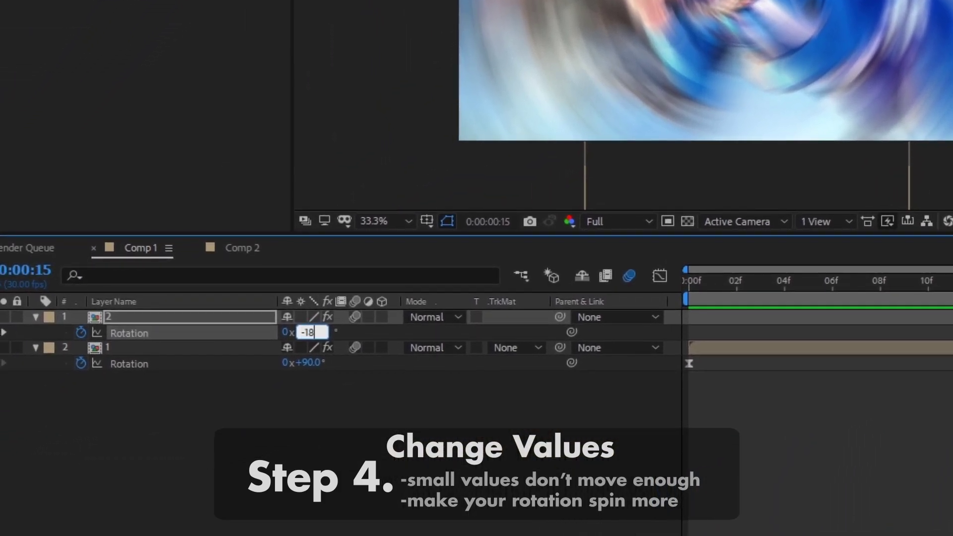
type("0")
key("Return")
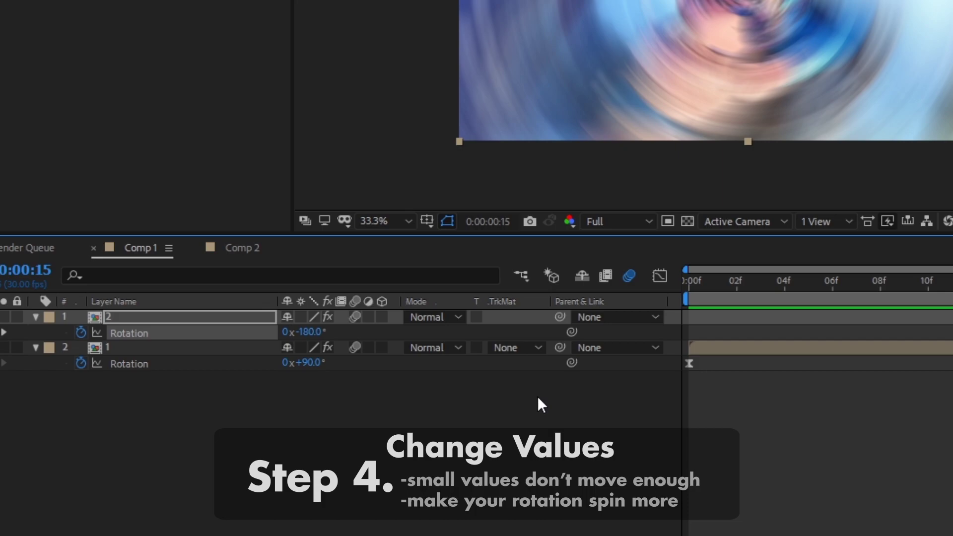
key("Page_Up")
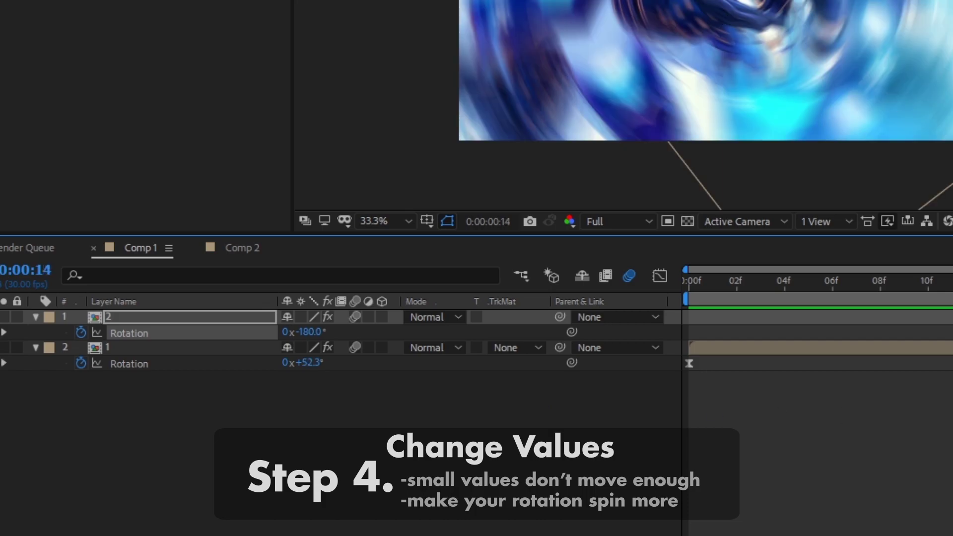
key("Page_Down")
Set the clip named 1's rotation at the 15f keyframe to 220°
left_click(413, 358)
left_click(313, 362)
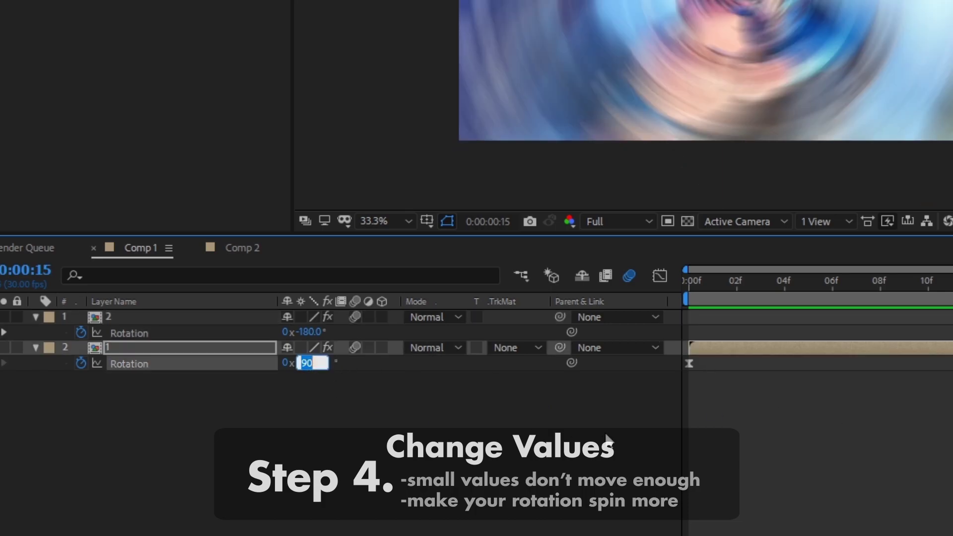
type("220")
key("Return")
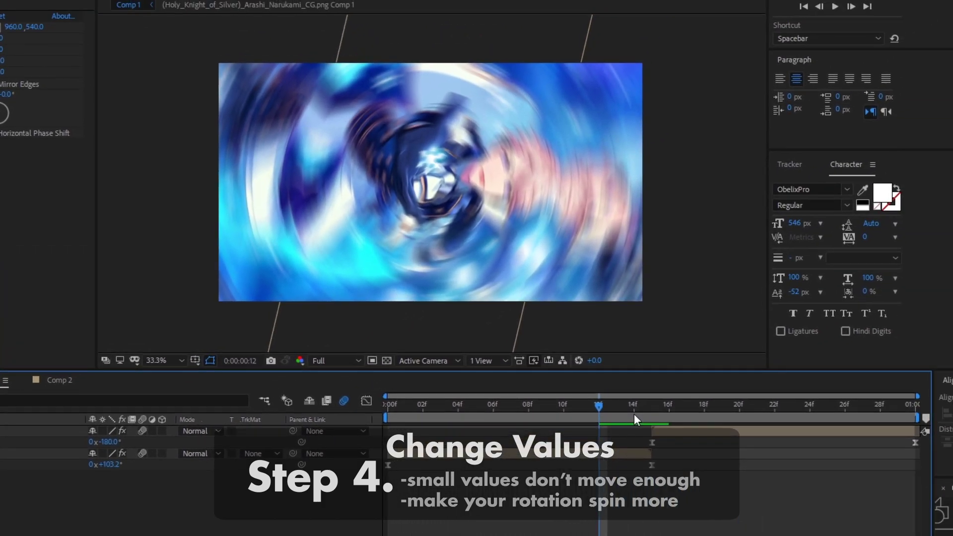
left_click_drag(633, 416, 662, 455)
Steepen clip 1's rotation curve by pulling down its 15f keyframe handle
left_click(650, 457)
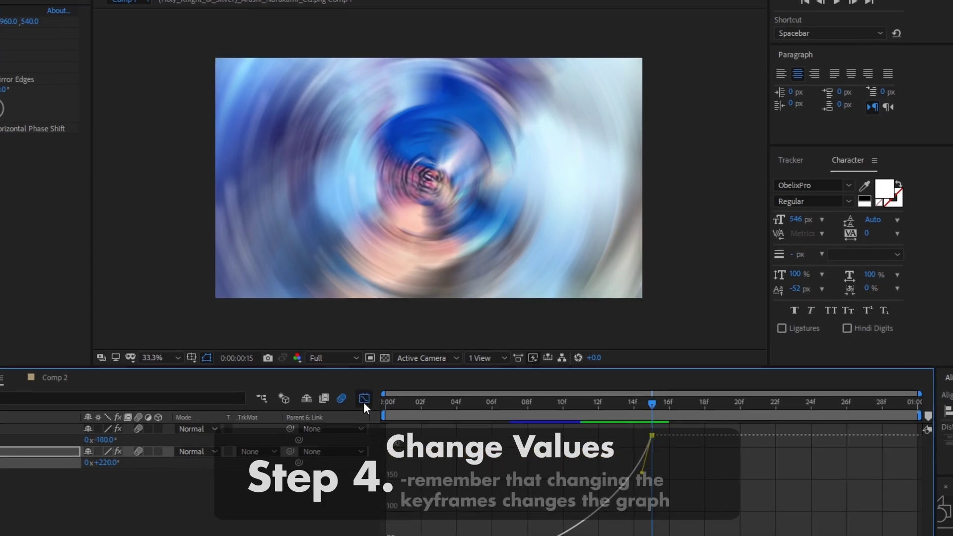
left_click(366, 401)
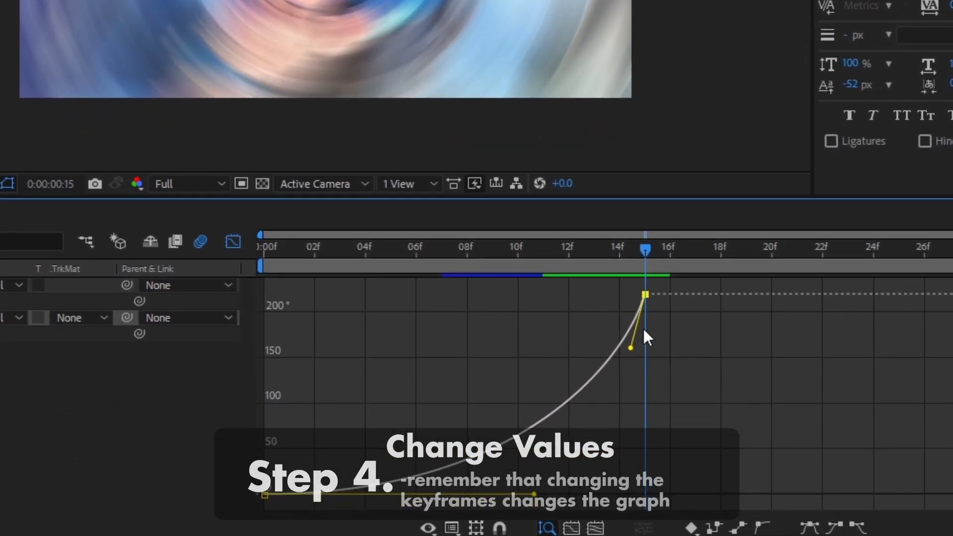
left_click_drag(631, 341, 639, 325)
left_click_drag(637, 288, 647, 298)
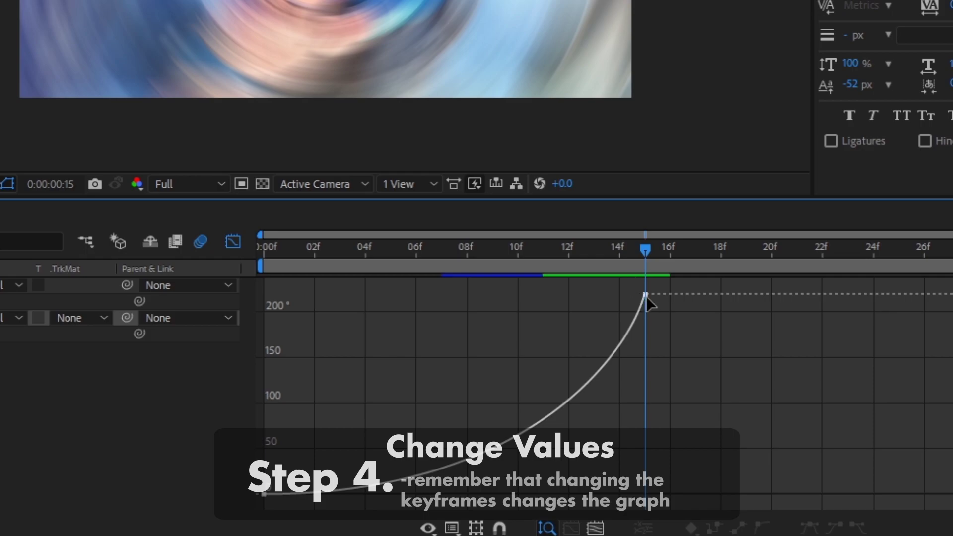
left_click_drag(629, 343, 637, 398)
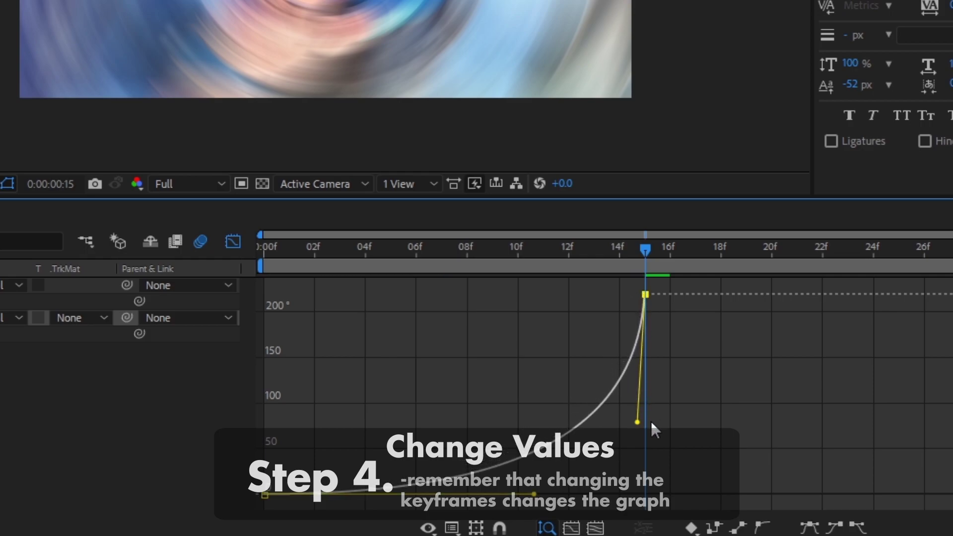
Raise clip 2's 15f rotation handle so its spin starts fast, then preview
key("ctrl+Up")
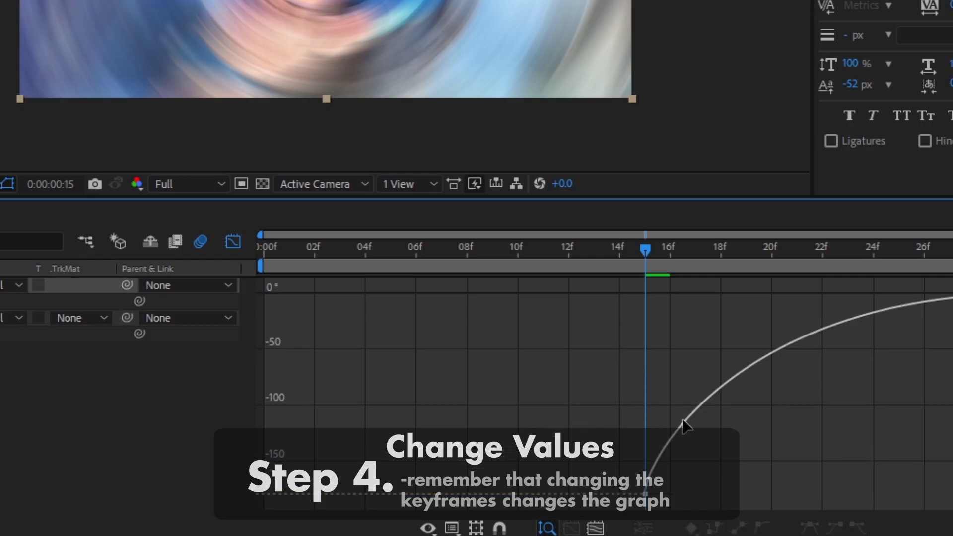
left_click(652, 446)
left_click_drag(650, 437, 622, 361)
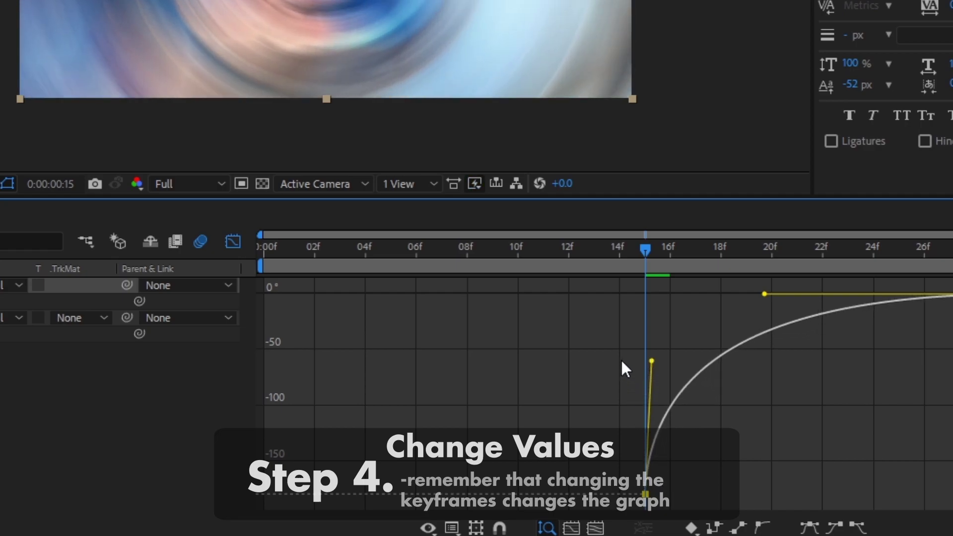
left_click(233, 241)
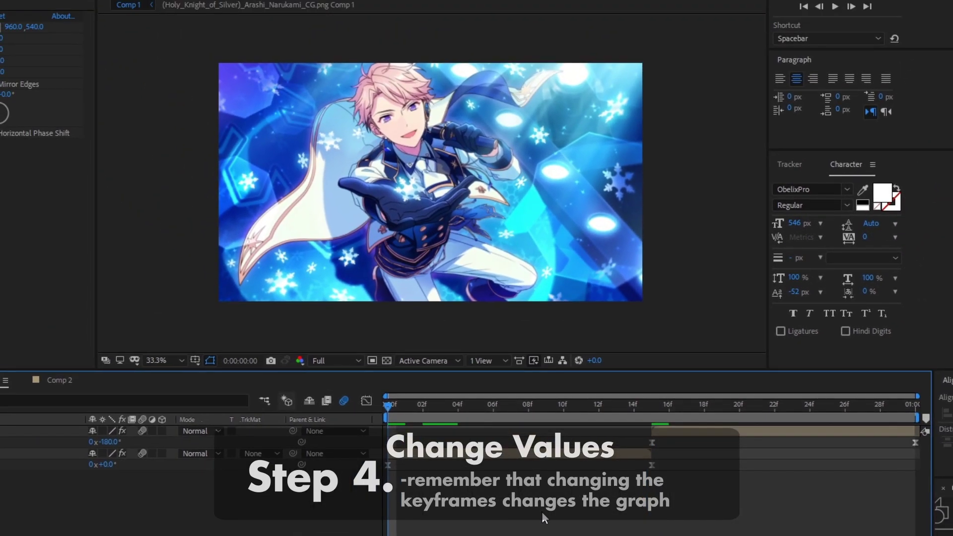
key("space")
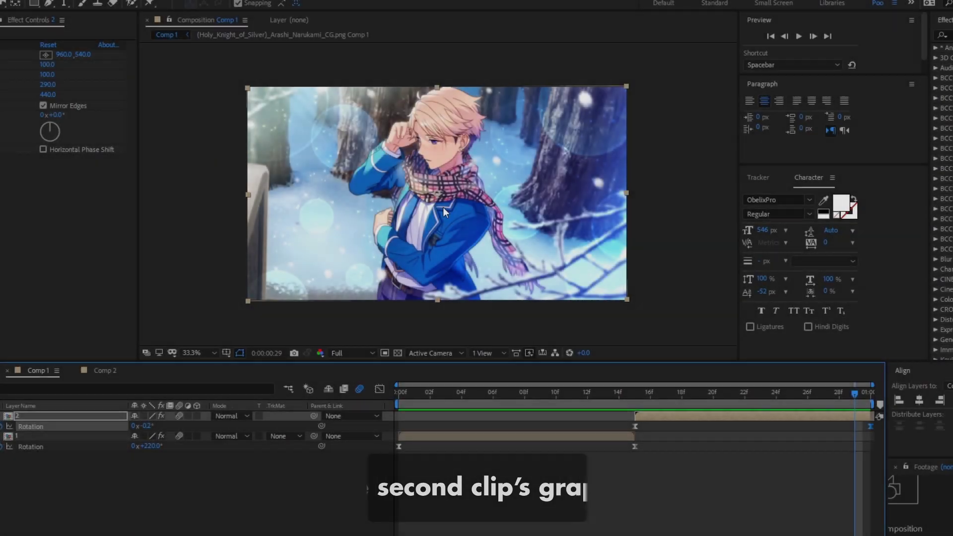
Lift the second clip's end rotation handle above 0° so it overshoots to about 3.8°
key("shift+F3")
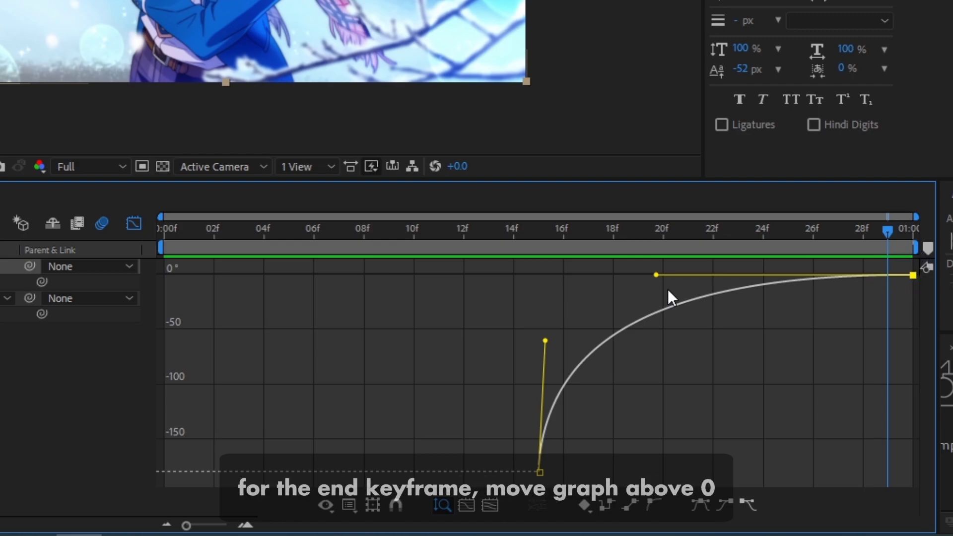
left_click_drag(656, 273, 662, 250)
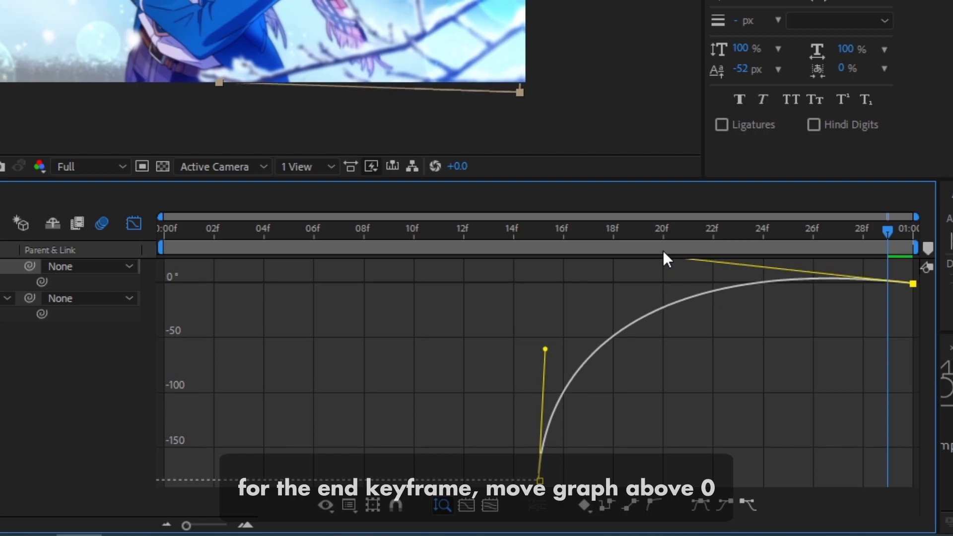
left_click_drag(819, 231, 732, 219)
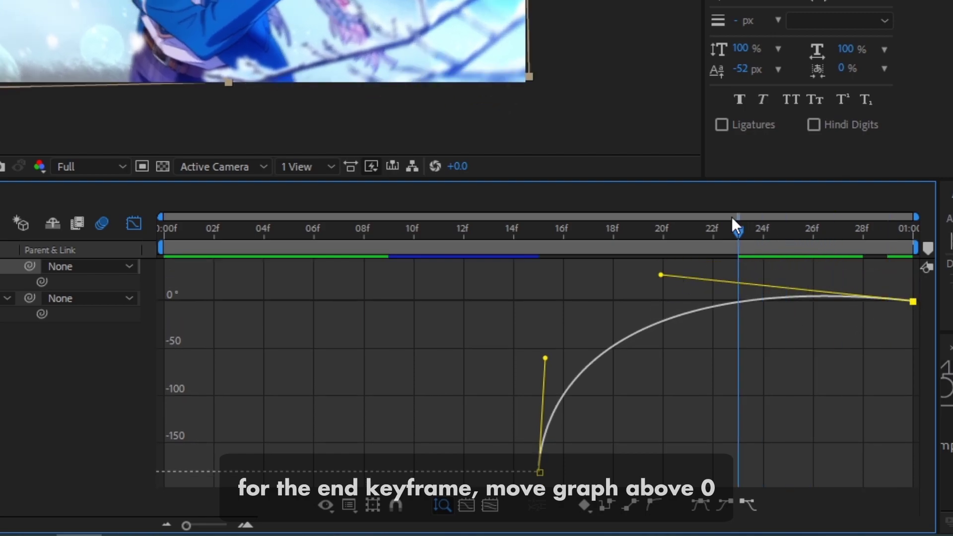
left_click(664, 270)
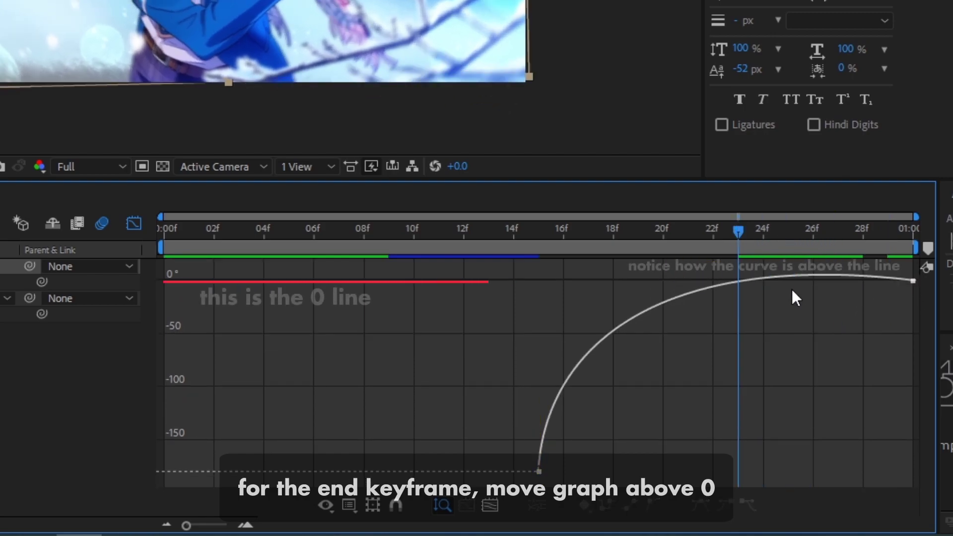
left_click_drag(793, 245, 812, 250)
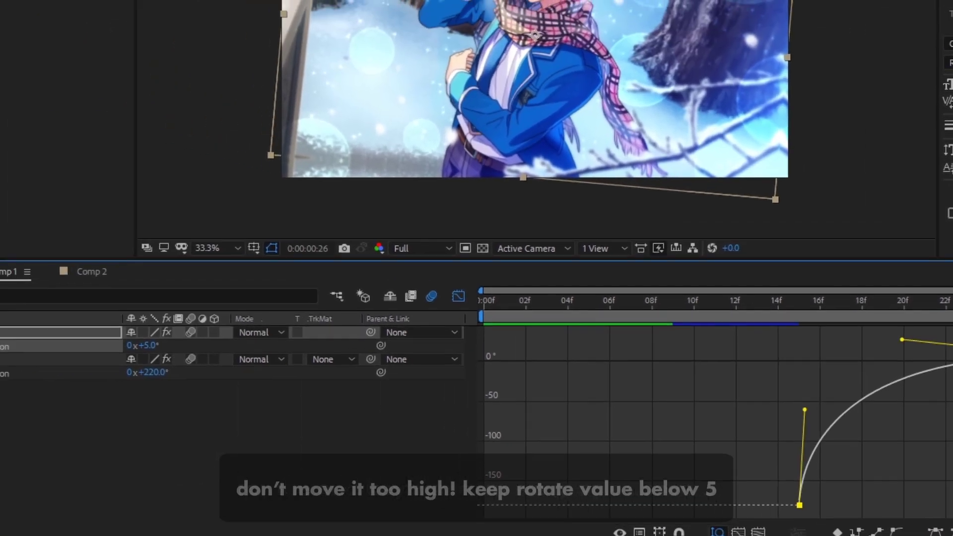
left_click_drag(902, 340, 904, 342)
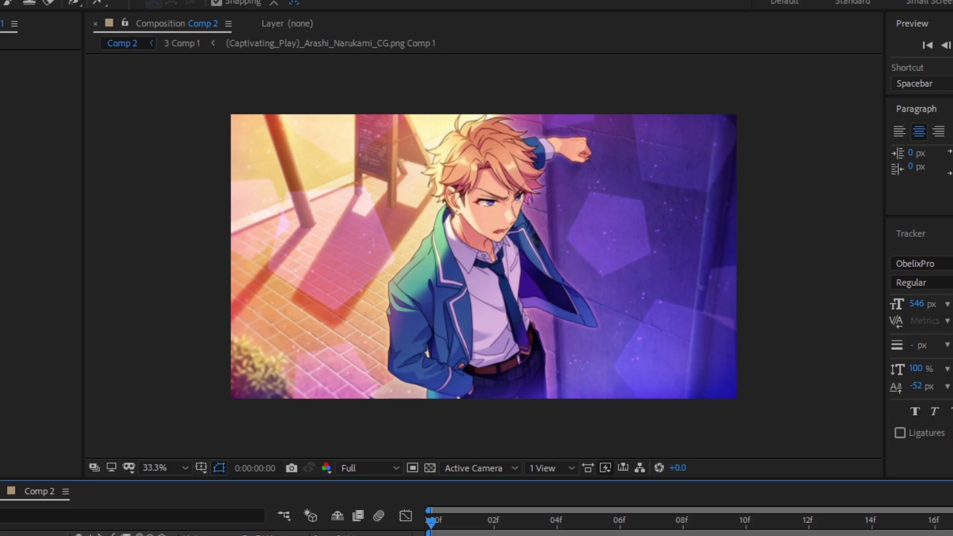
Enable motion blur on [3 Comp 1] and move its 150% Scale keyframe from 09f to 10f
key("space")
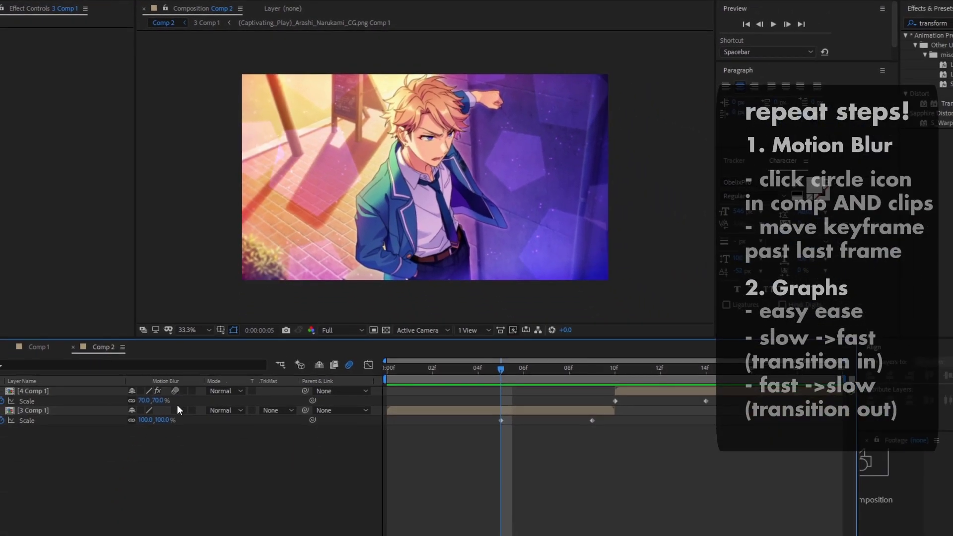
left_click(175, 410)
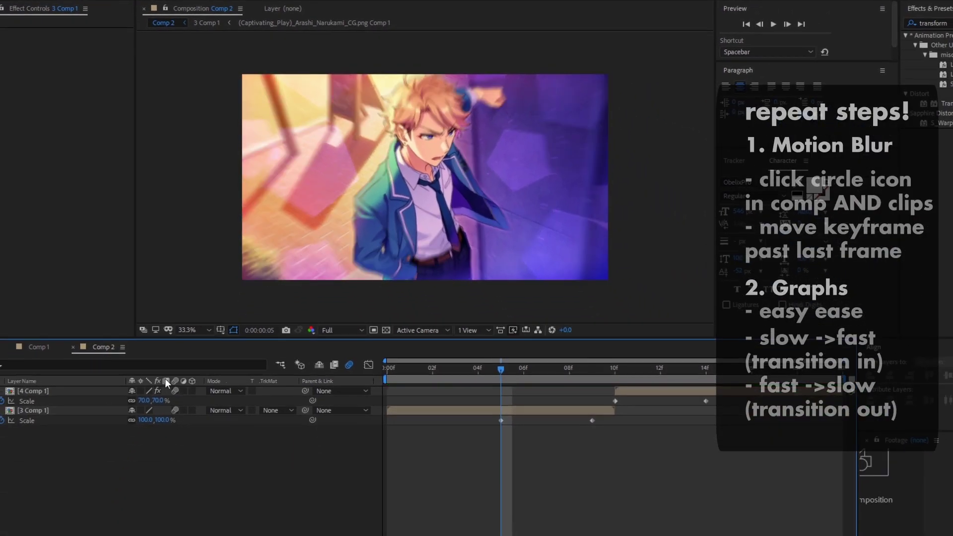
left_click(587, 371)
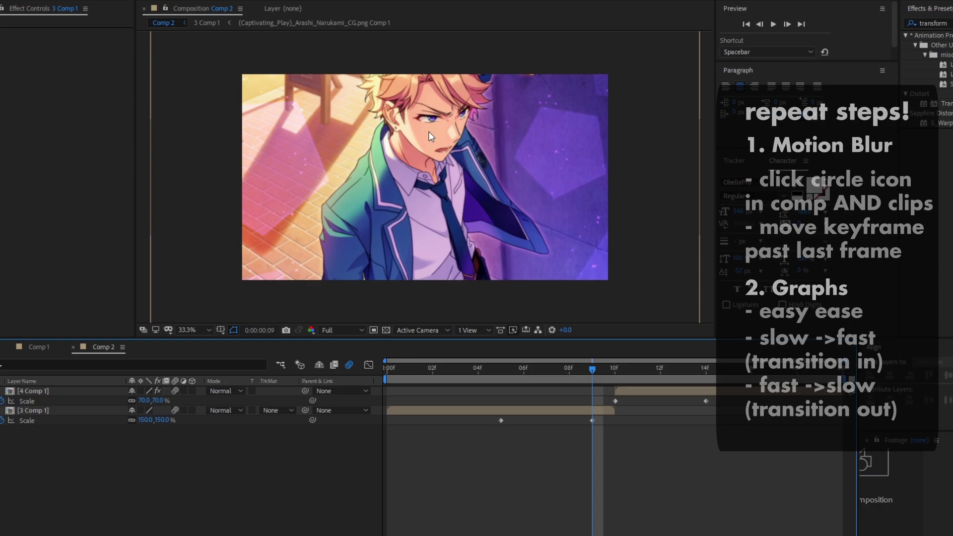
left_click(591, 421)
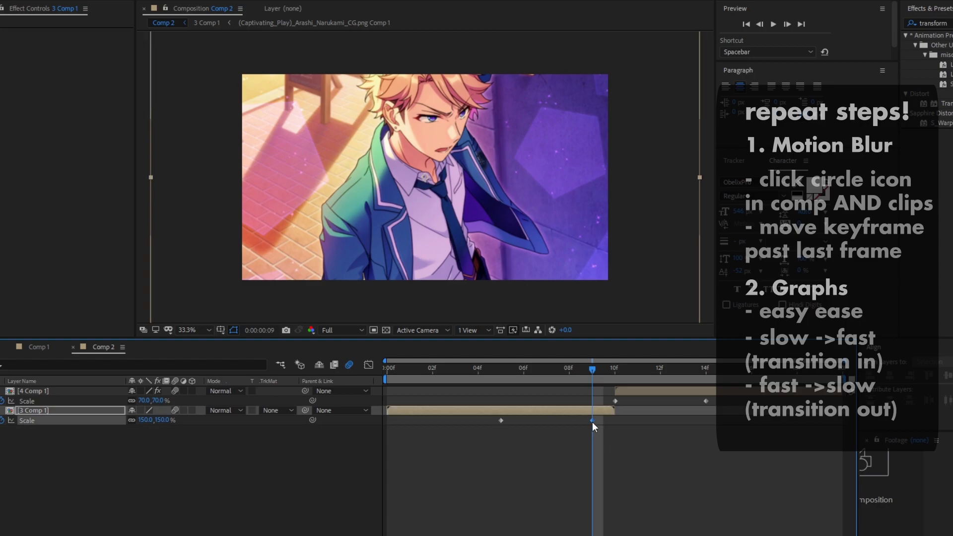
left_click_drag(591, 421, 615, 421)
key("j")
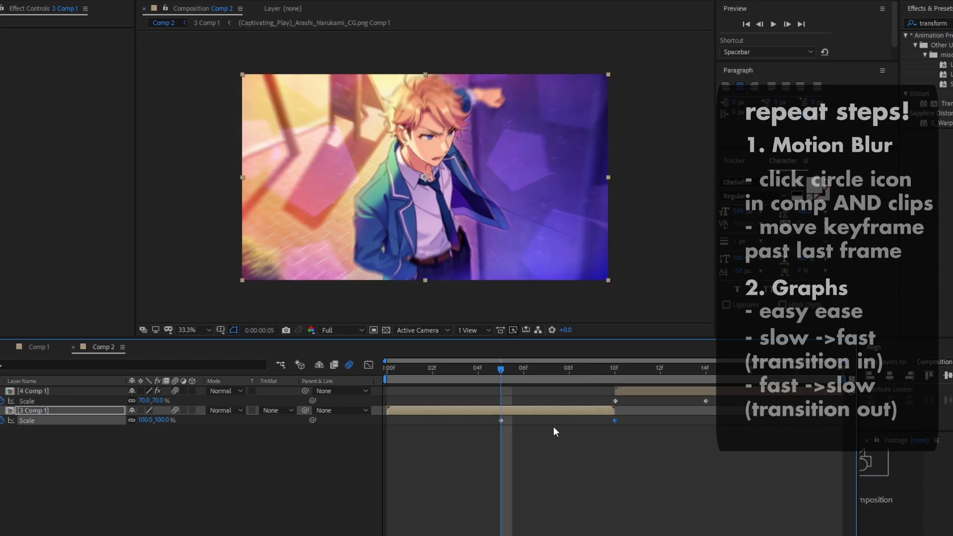
Apply Easy Ease to the Scale keyframes of both [3 Comp 1] and [4 Comp 1]
right_click(501, 421)
mouse_move(540, 412)
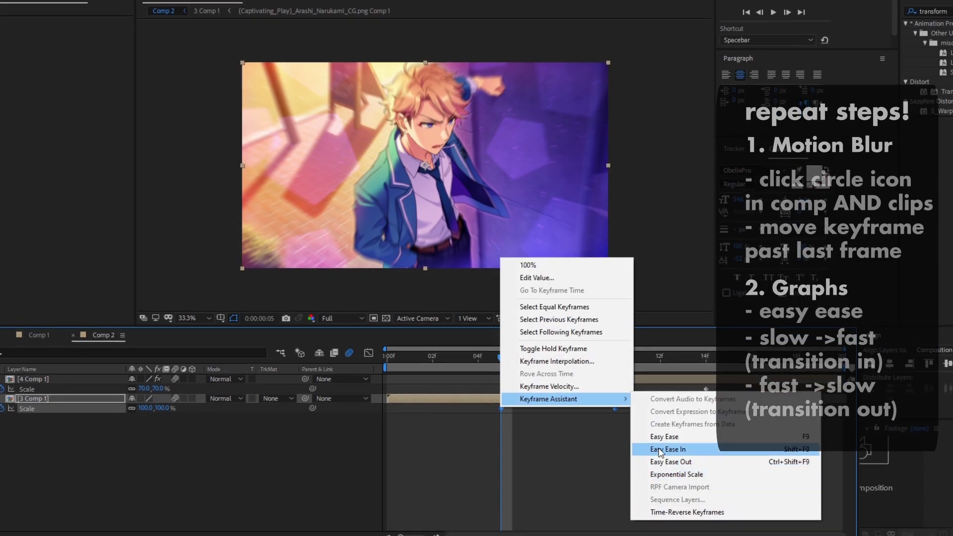
left_click(664, 442)
left_click_drag(720, 397, 603, 391)
right_click(612, 389)
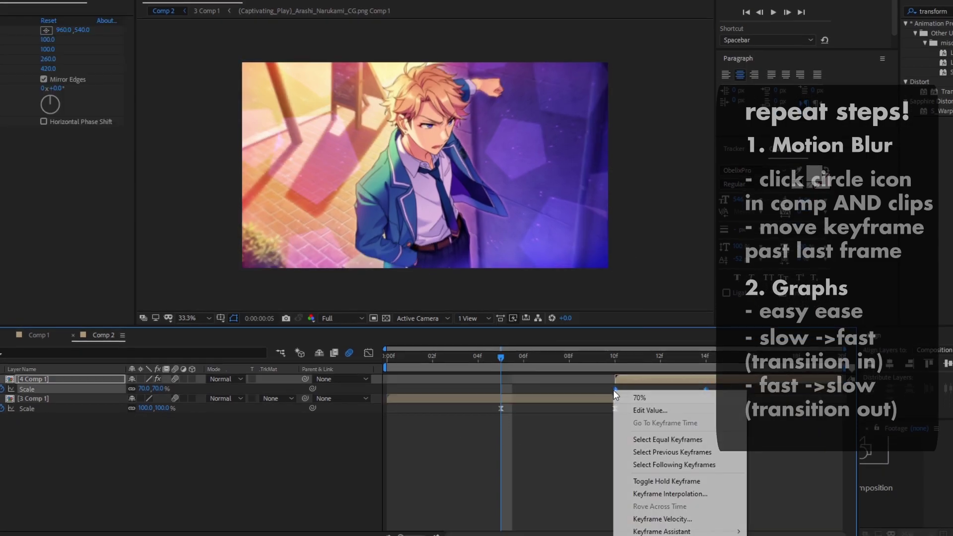
mouse_move(665, 531)
left_click(777, 455)
In the Graph Editor, bend [3 Comp 1]'s Scale curve to start slow and end fast
left_click(501, 408)
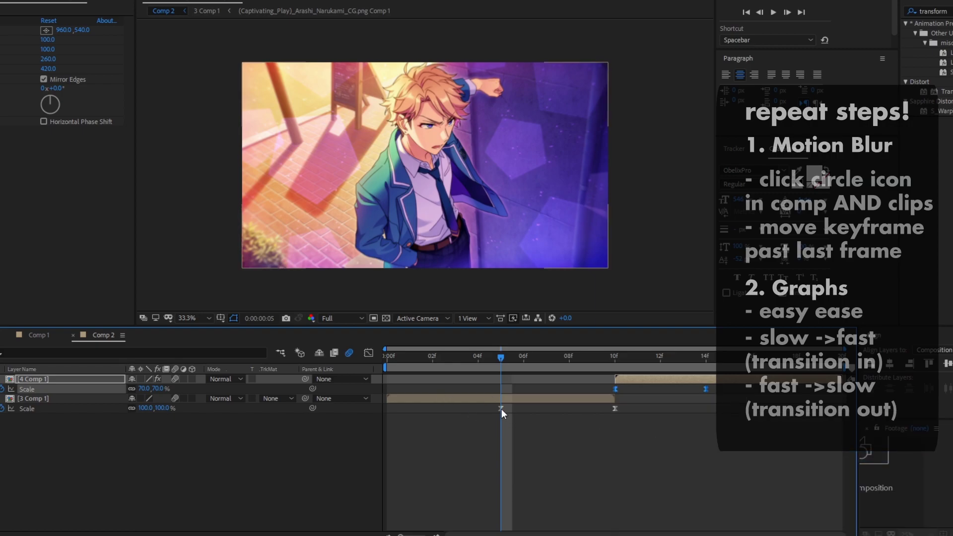
left_click(368, 352)
left_click_drag(538, 503, 574, 503)
left_click_drag(577, 387, 608, 440)
left_click(369, 357)
Reshape [4 Comp 1]'s Scale curve so its zoom starts fast and eases into a slow finish
left_click(614, 356)
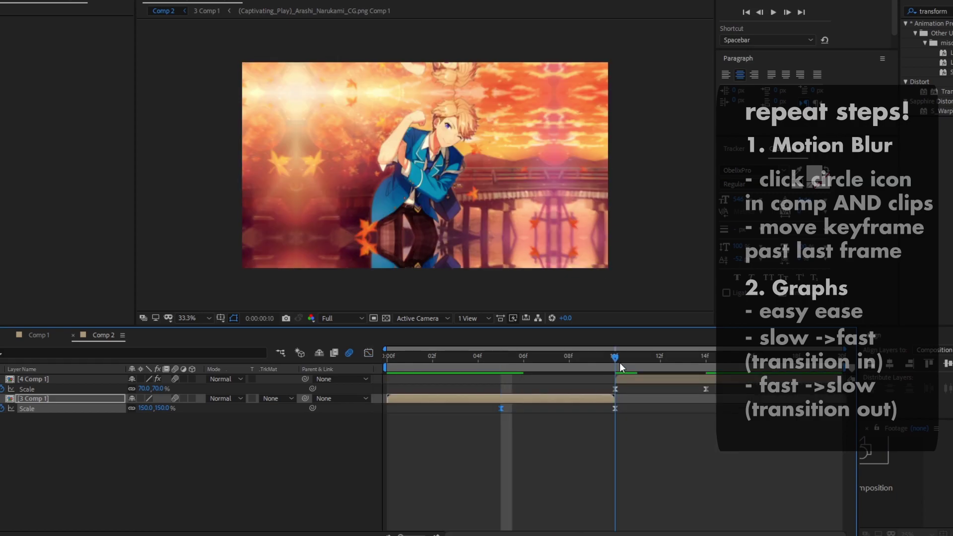
left_click(603, 389)
left_click(612, 386)
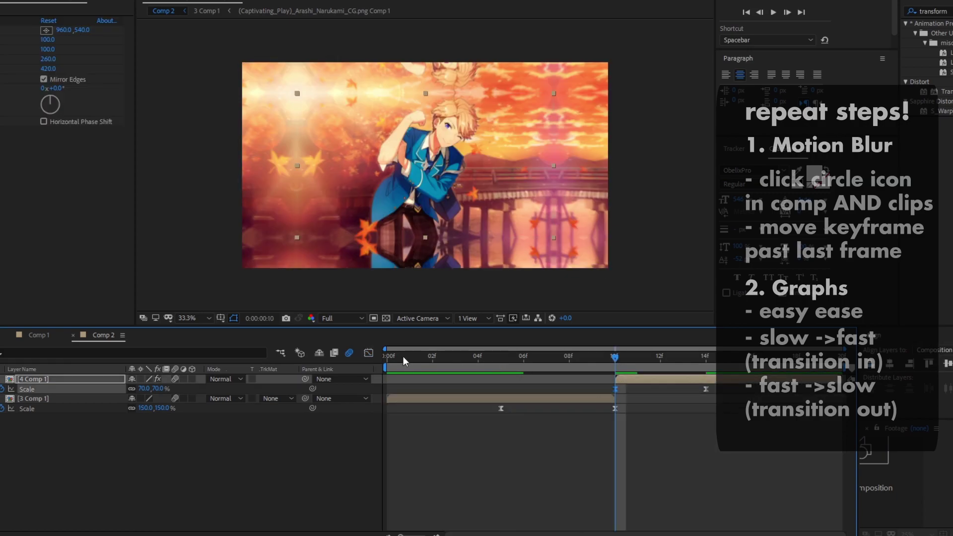
left_click(369, 352)
left_click_drag(641, 502, 621, 469)
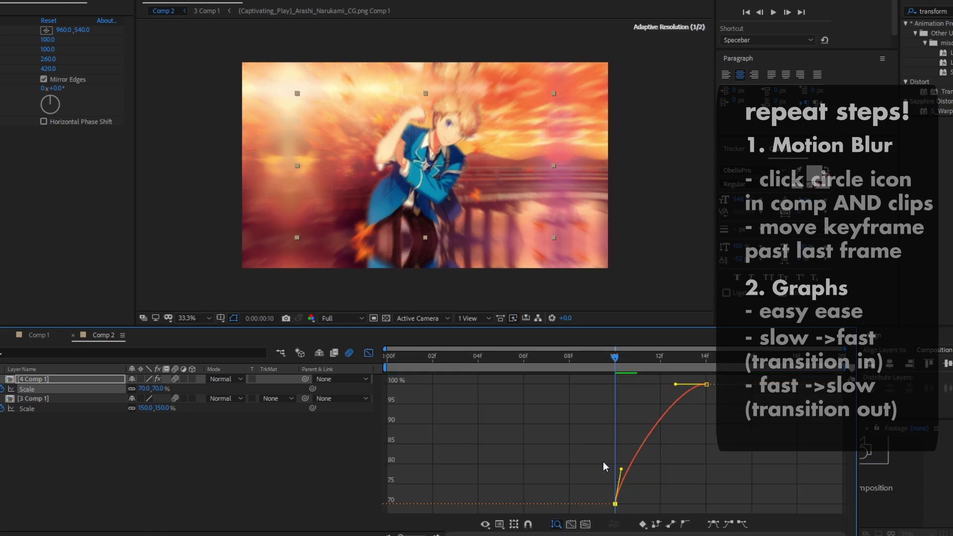
left_click_drag(675, 384, 654, 384)
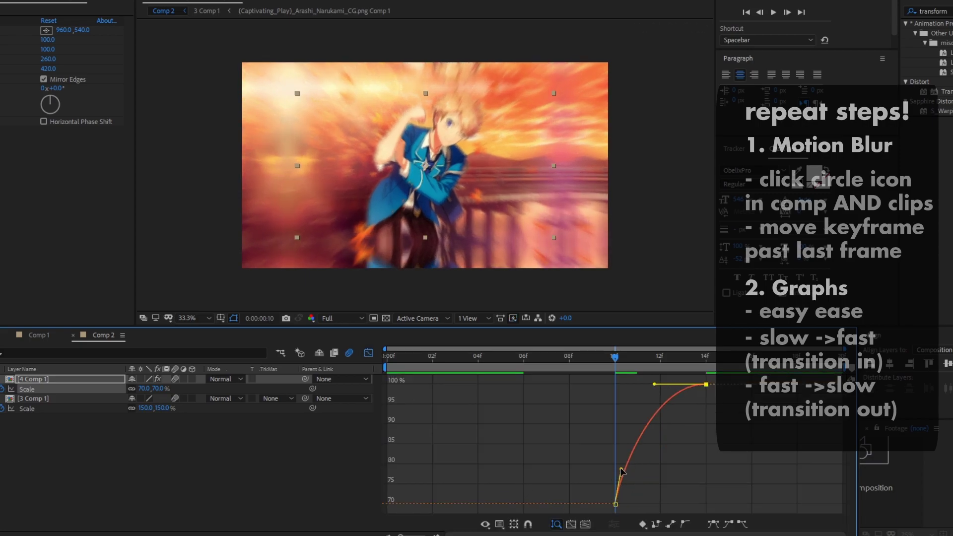
left_click(368, 353)
key("Home")
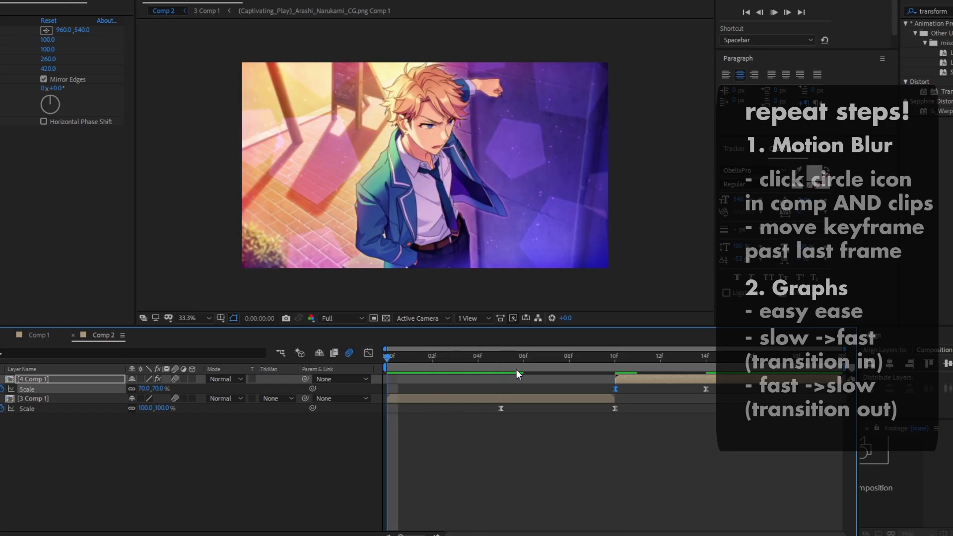
Preview the zoom transition, stopping at the 10f cut
key("space")
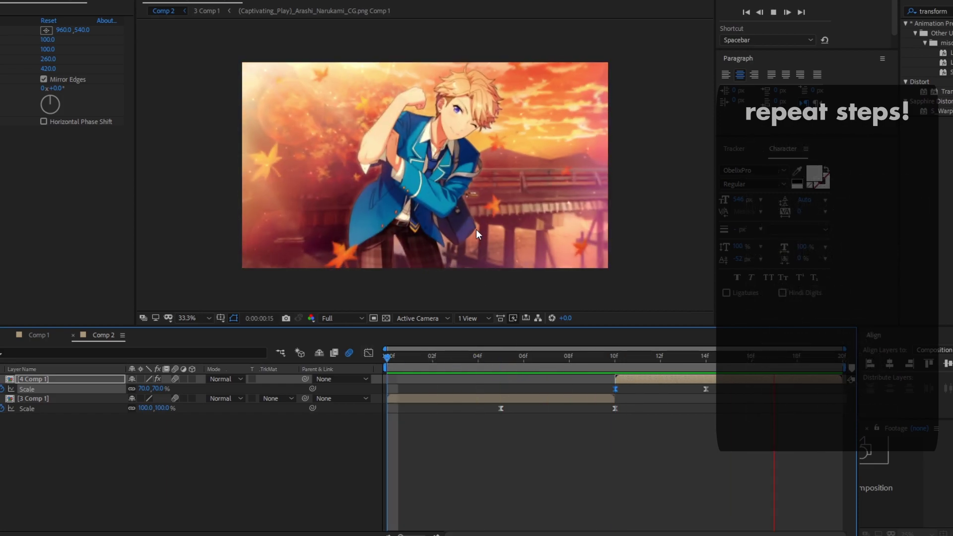
left_click_drag(601, 373, 699, 377)
key("space")
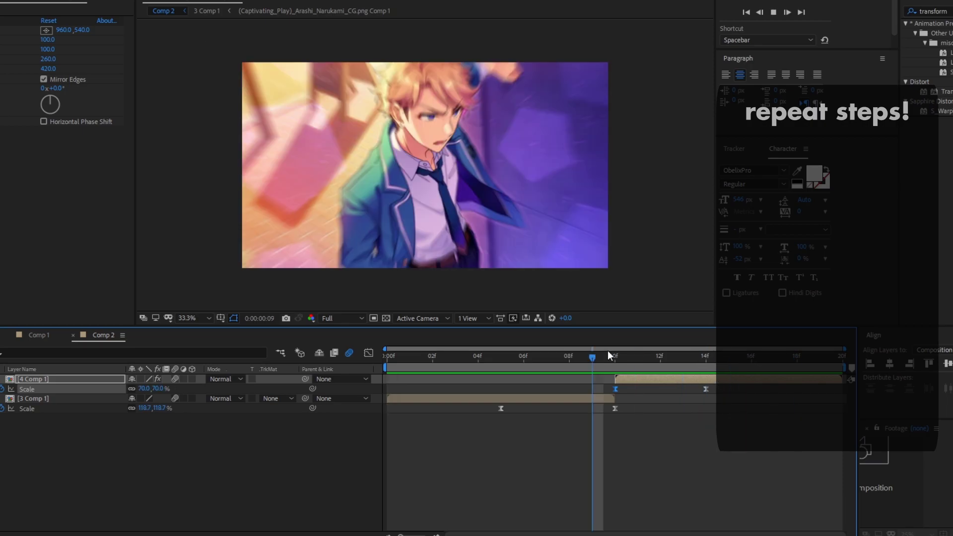
left_click(614, 372)
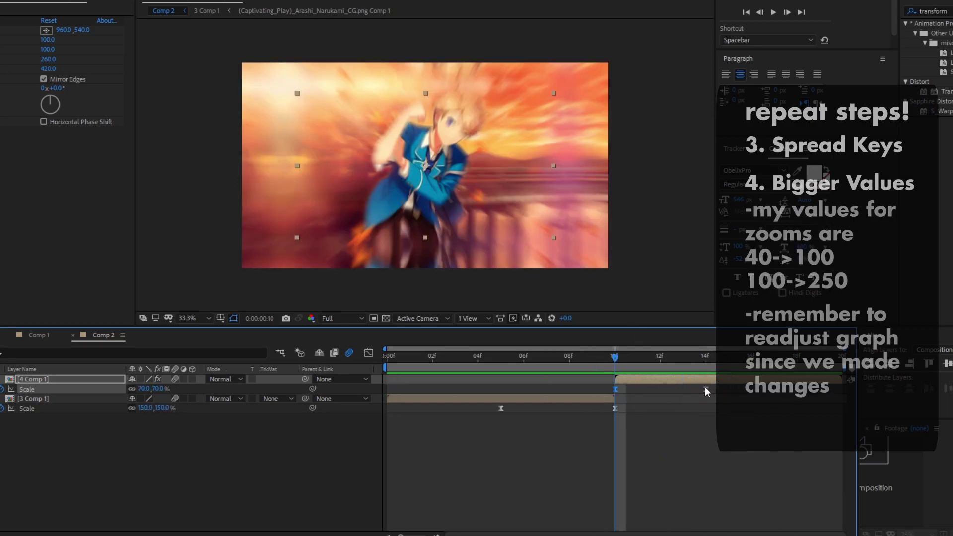
Move 3 Comp 1's first Scale keyframe to 0f and replay the spread-out zoom
left_click_drag(500, 409, 390, 420)
key("Home")
key("space")
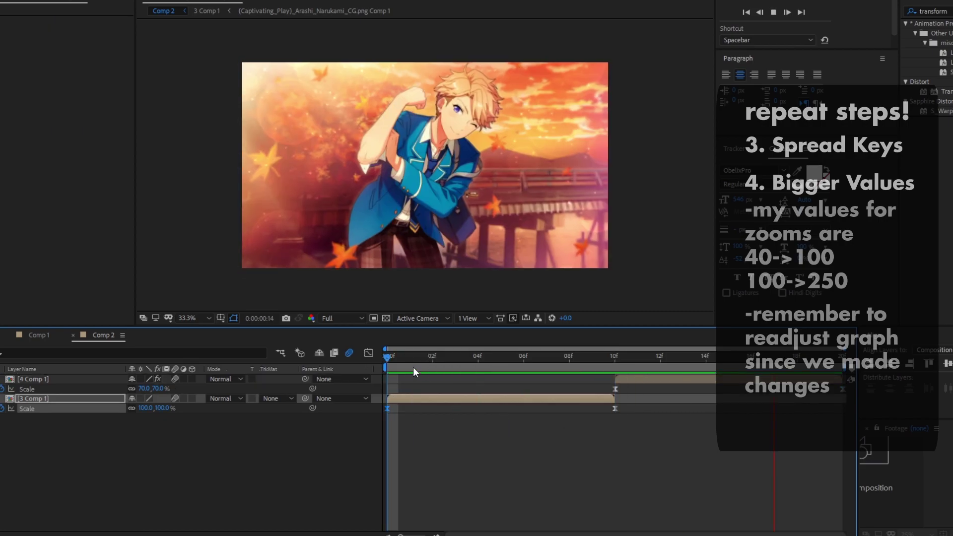
left_click(613, 409)
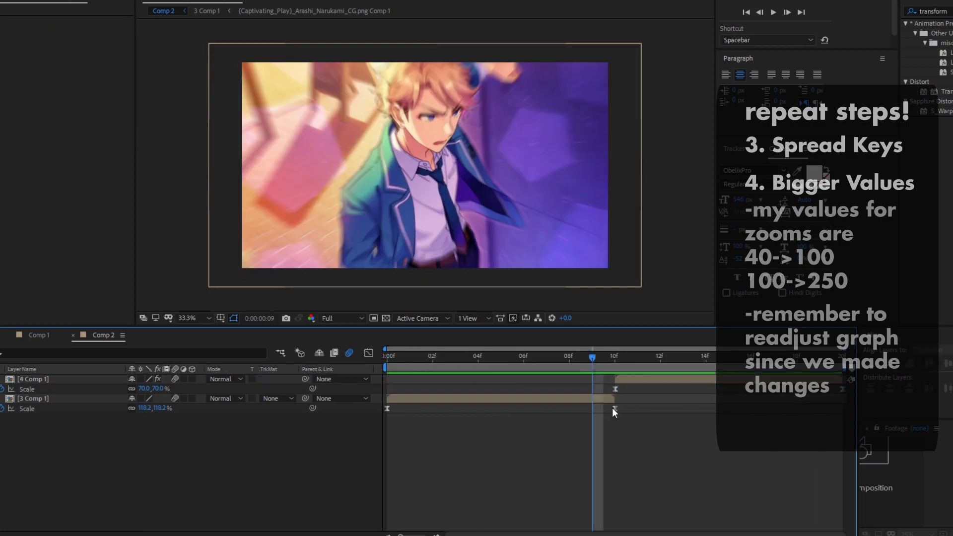
left_click(615, 409)
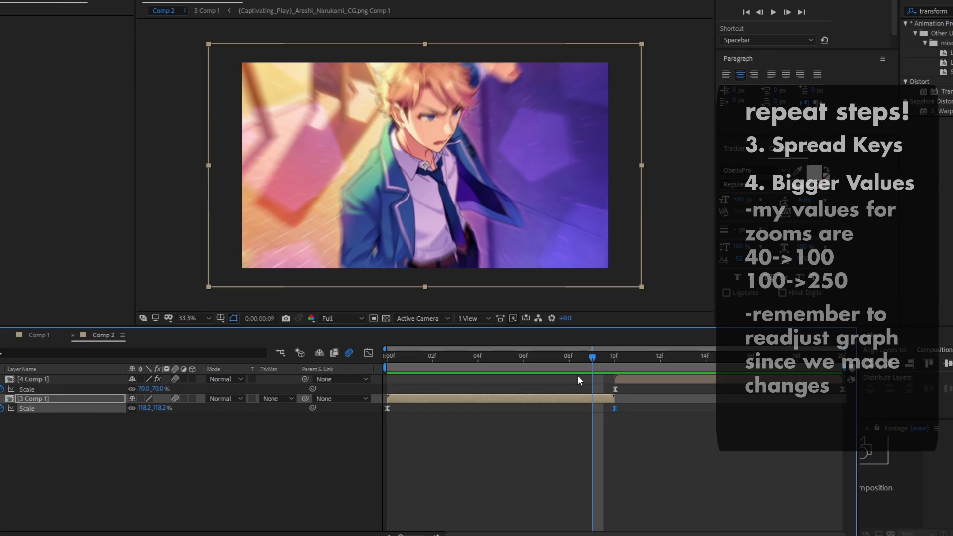
left_click_drag(594, 362, 623, 380)
Set 4 Comp 1's starting Scale to 40%
left_click(615, 388)
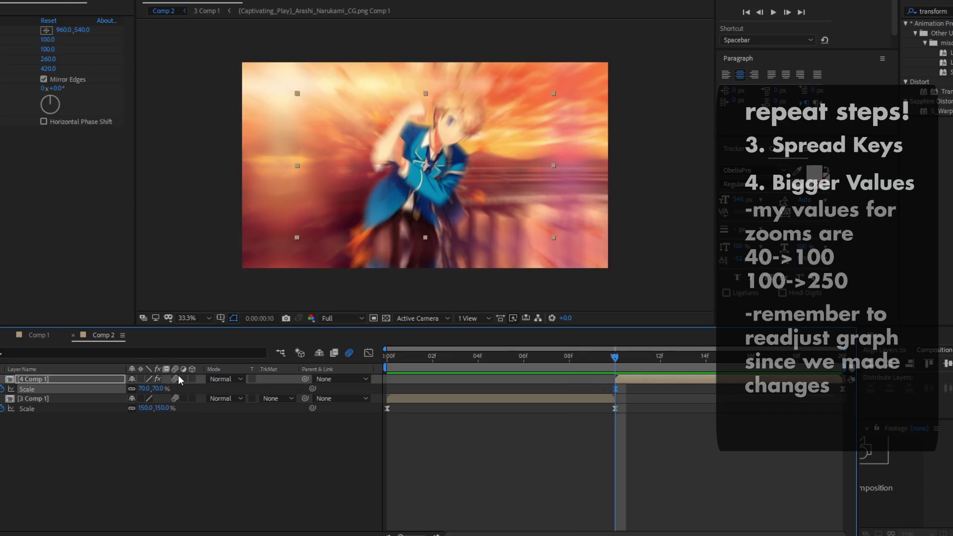
left_click(159, 388)
type("40")
key("Return")
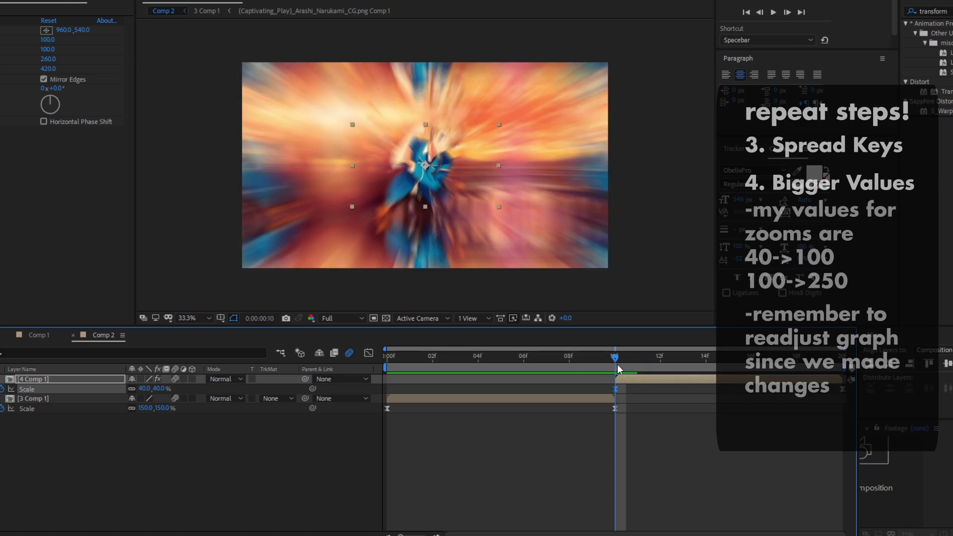
Set 3 Comp 1's final Scale keyframe at 10f to 250% and play back the bigger zoom
left_click(602, 363)
left_click(600, 421)
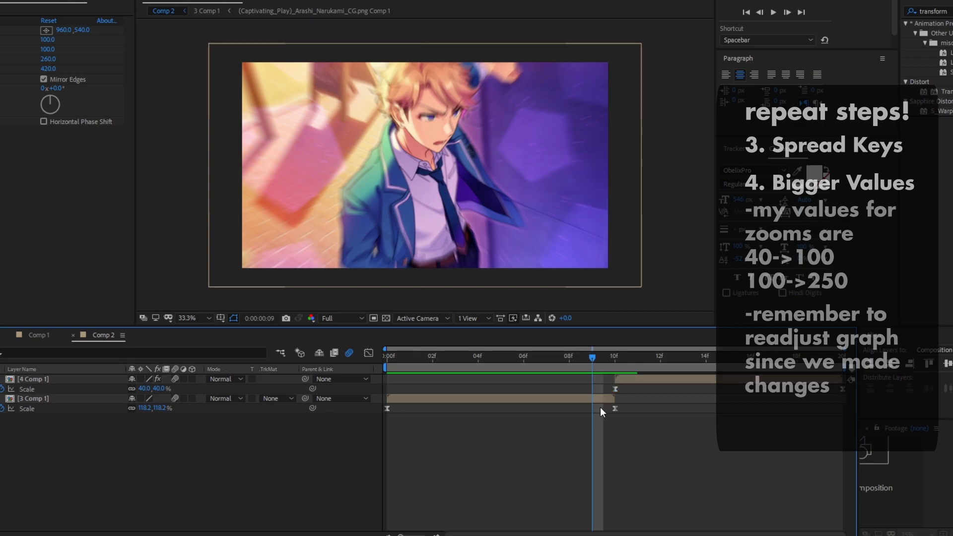
left_click(602, 399)
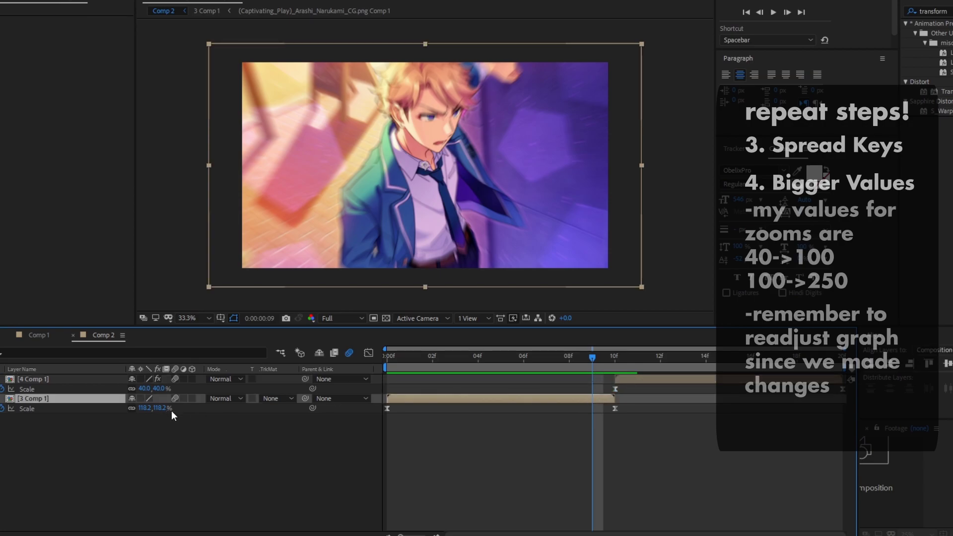
left_click(612, 364)
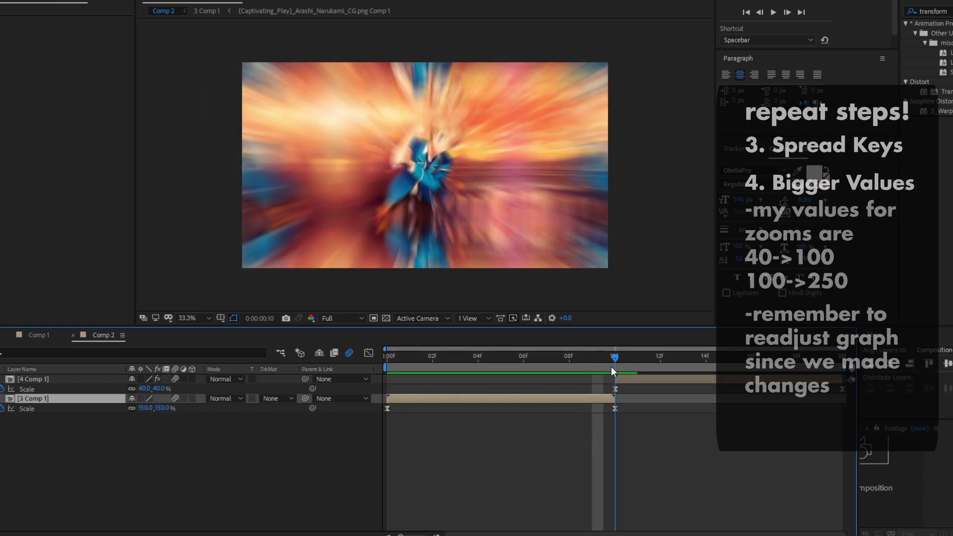
left_click(614, 408)
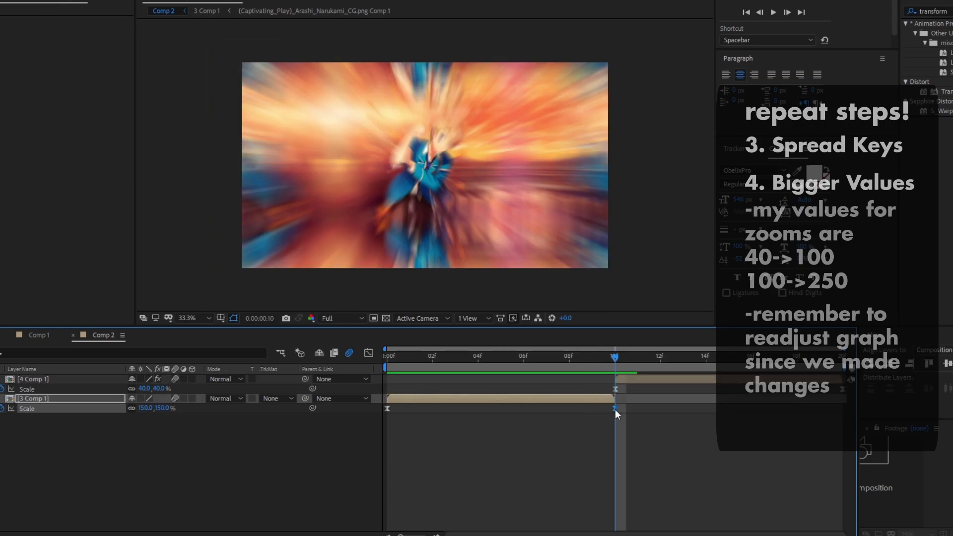
left_click(162, 408)
type("250")
key("Return")
key("space")
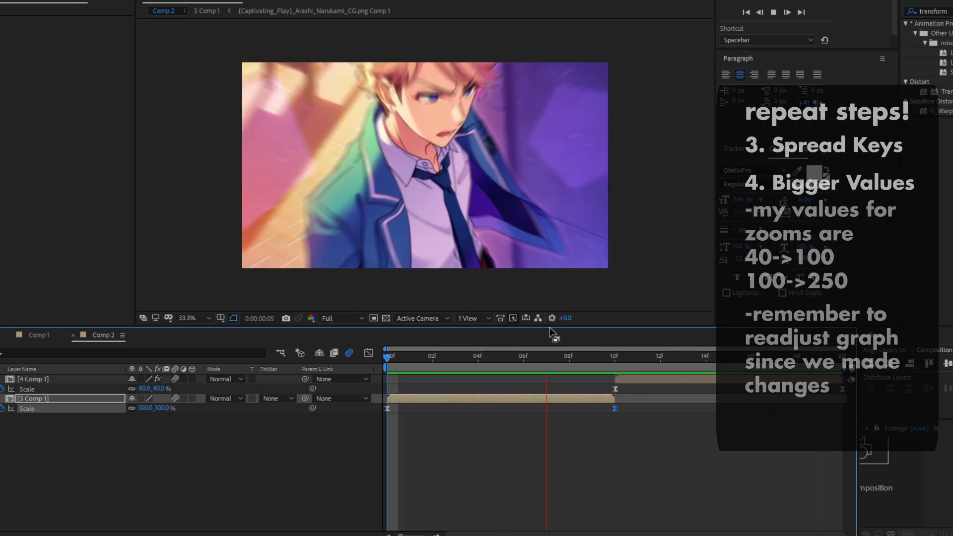
Steepen 3 Comp 1's Scale curve in the Graph Editor just before the 10f cut
left_click(593, 356)
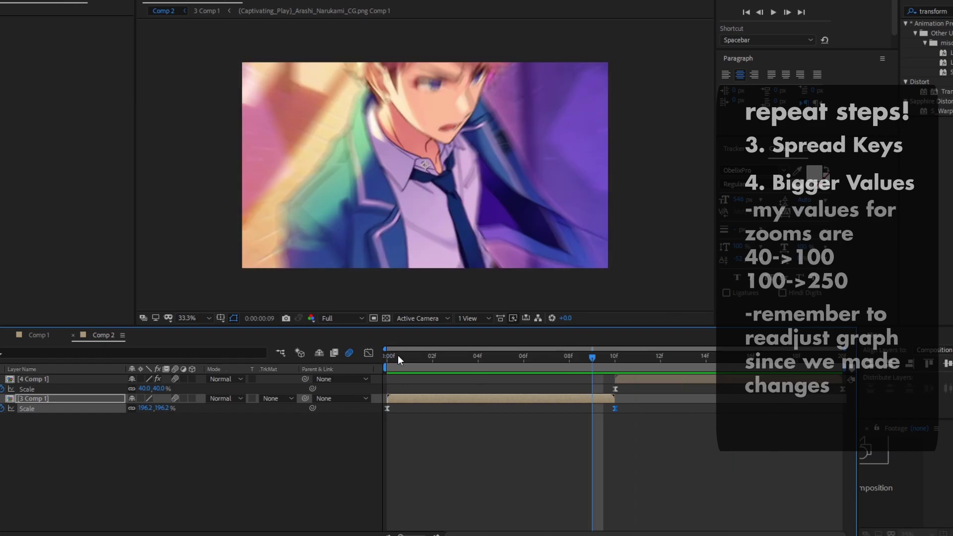
key("shift+F3")
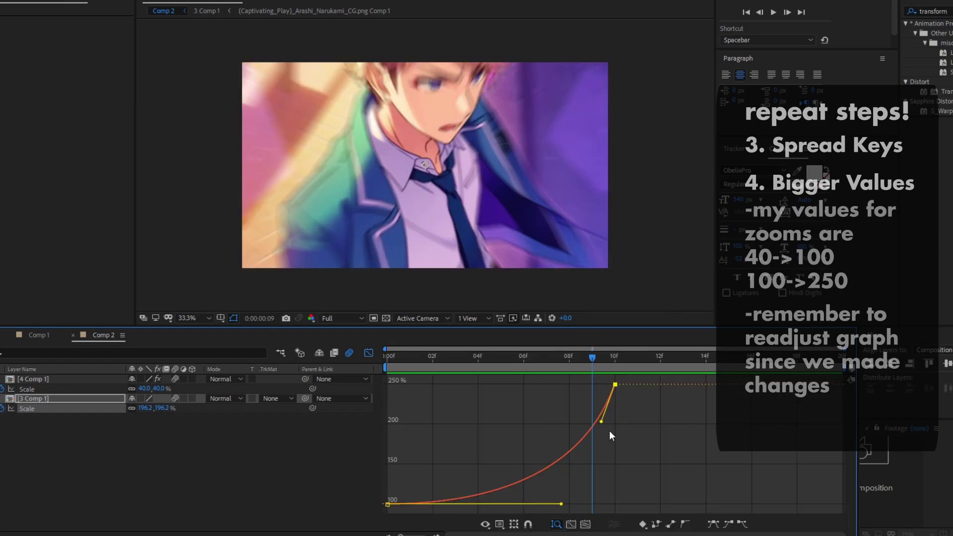
left_click_drag(609, 430, 645, 465)
key("shift+F3")
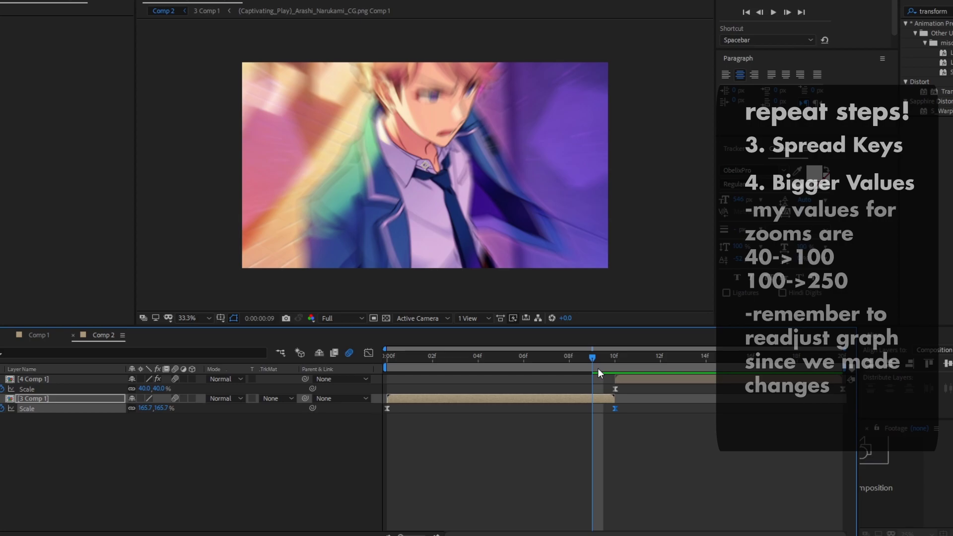
Reshape 4 Comp 1's Scale curve to start fast and ease out, then preview the transition
key("Page_Down")
left_click(613, 389)
key("shift+F3")
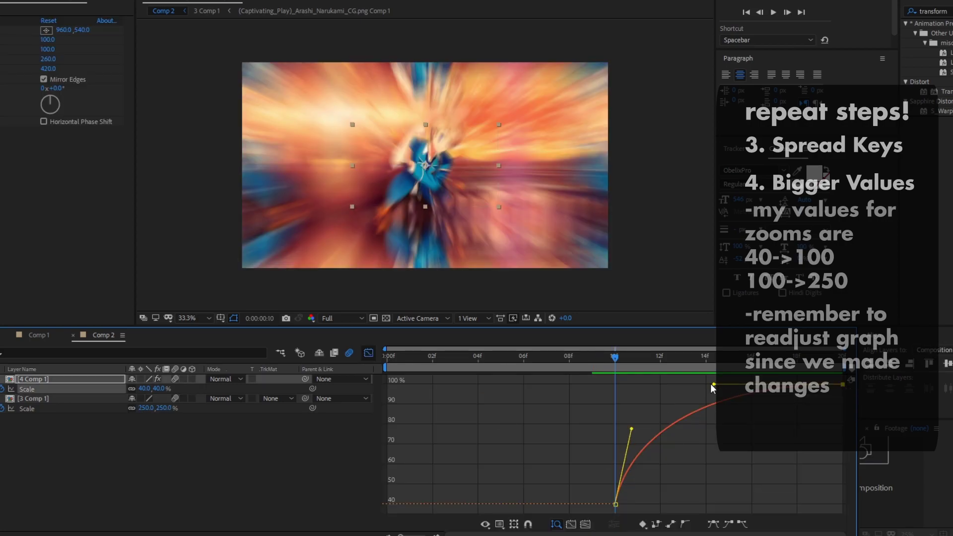
left_click_drag(712, 385, 663, 385)
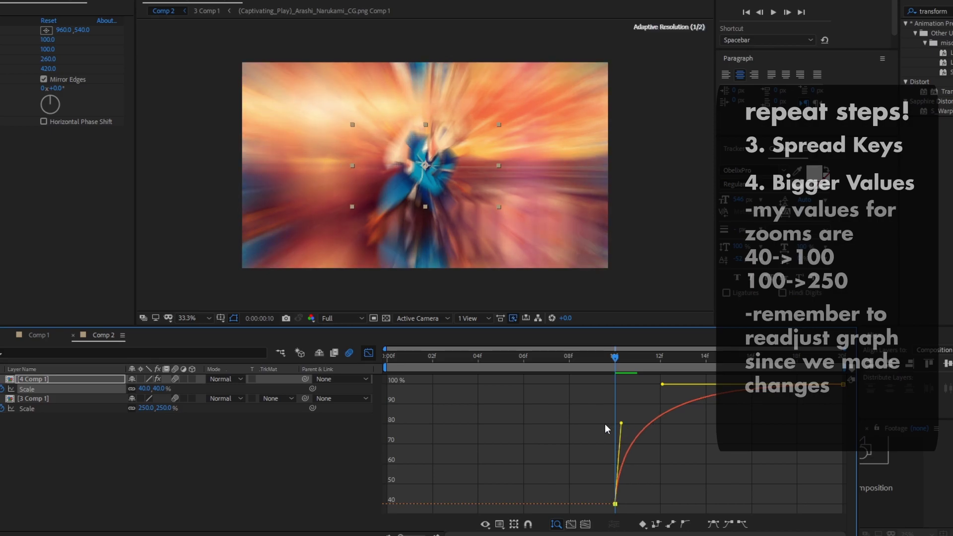
key("space")
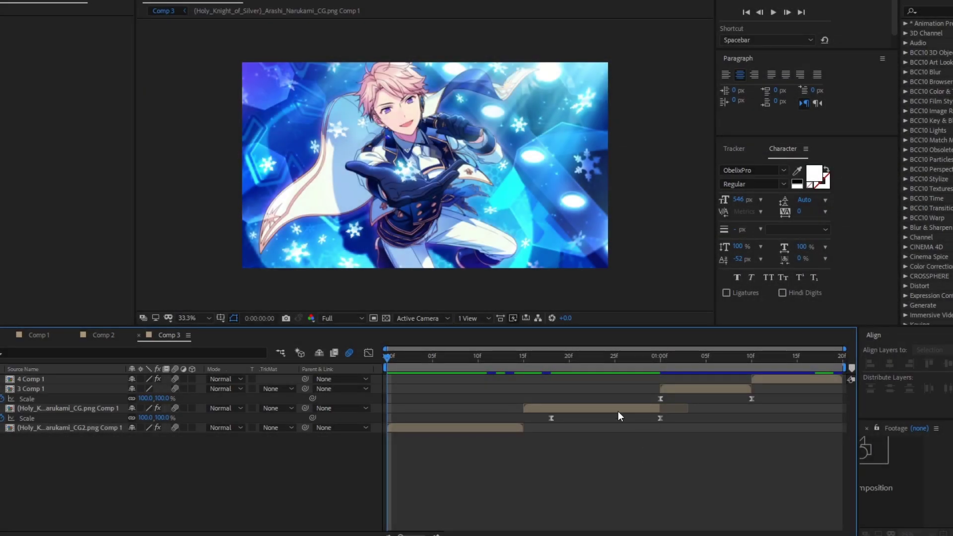
Scrub and play through Comp 3's opening frames toward the next clip transition
left_click_drag(556, 374, 459, 385)
key("space")
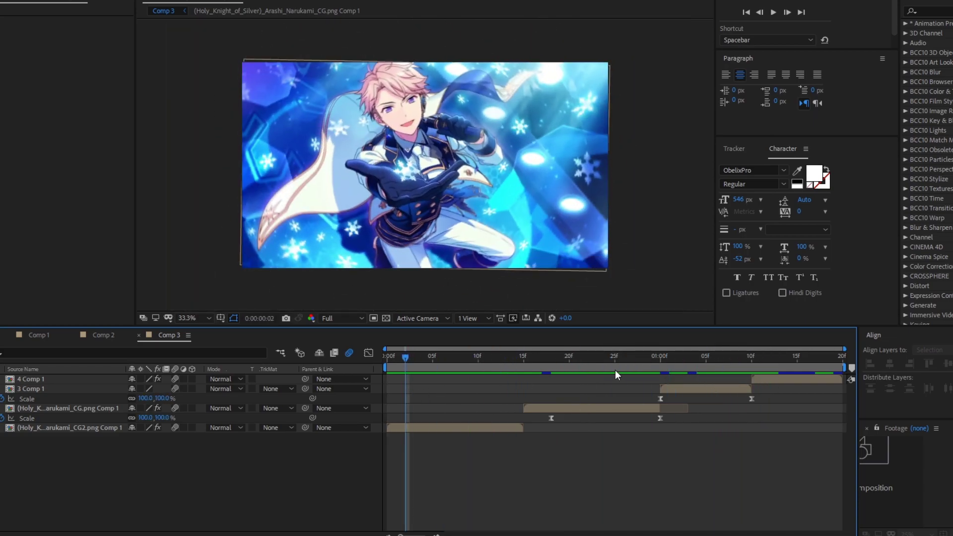
left_click_drag(599, 368, 678, 376)
Inspect 3 Comp 1's Scale keyframe at the 1:00 cut and the zoom just after it
left_click(634, 399)
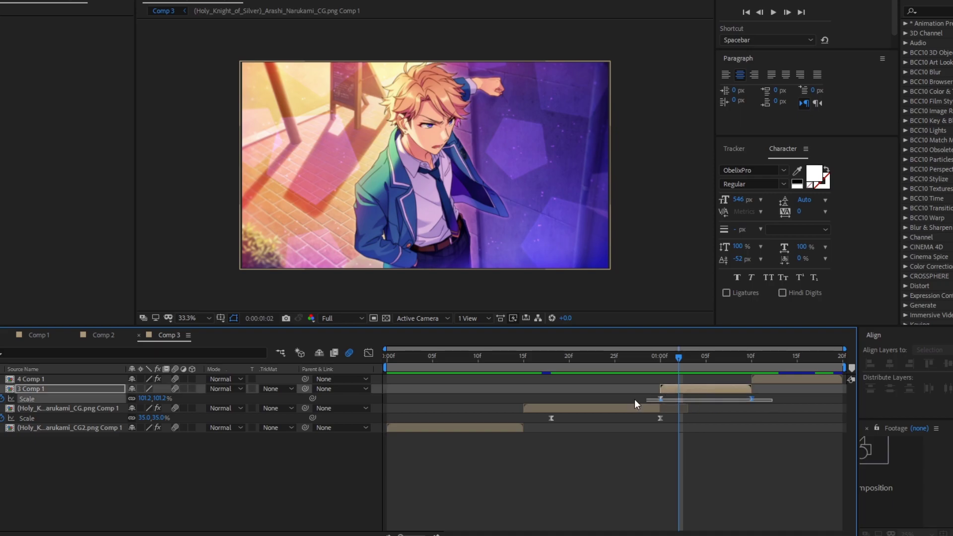
left_click(713, 431)
left_click(661, 356)
left_click(664, 389)
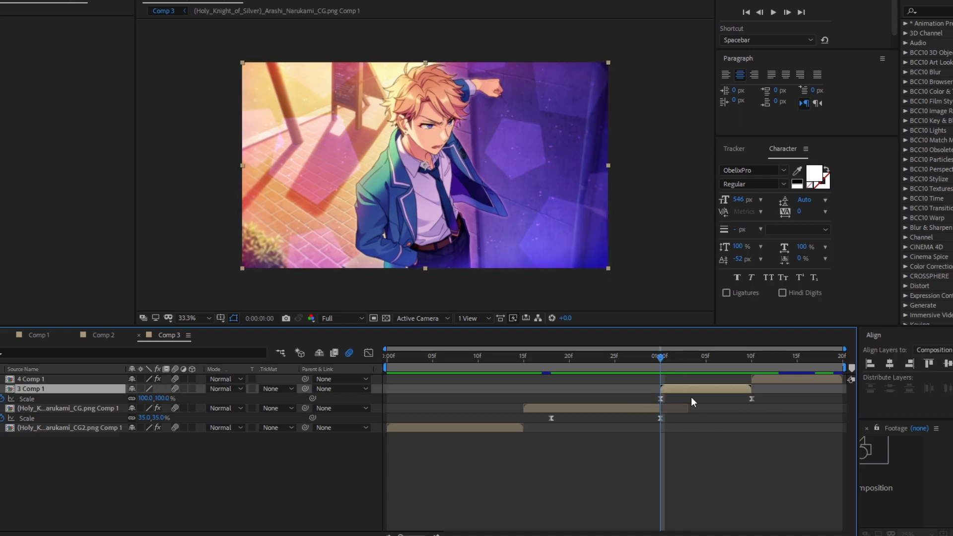
left_click_drag(699, 368, 663, 366)
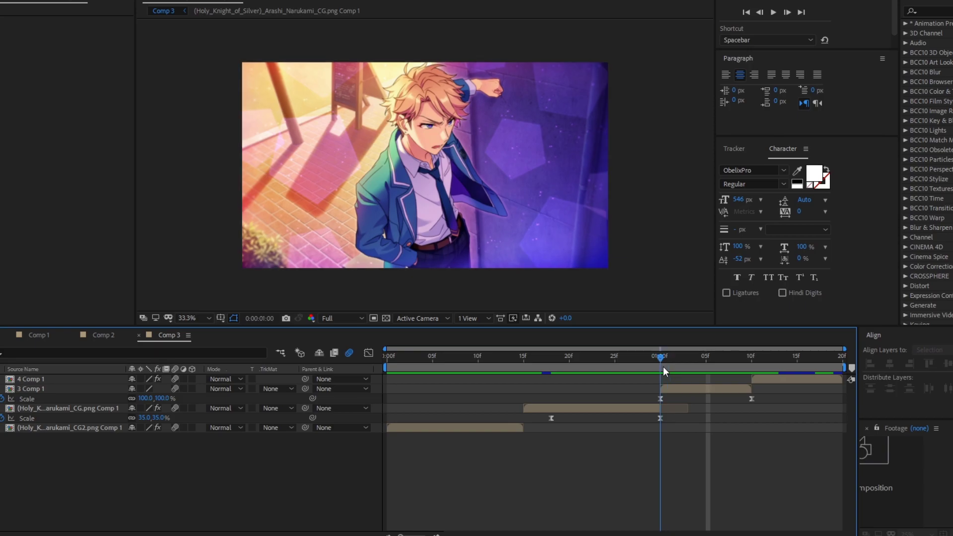
left_click(660, 398)
left_click(675, 397)
left_click(662, 398)
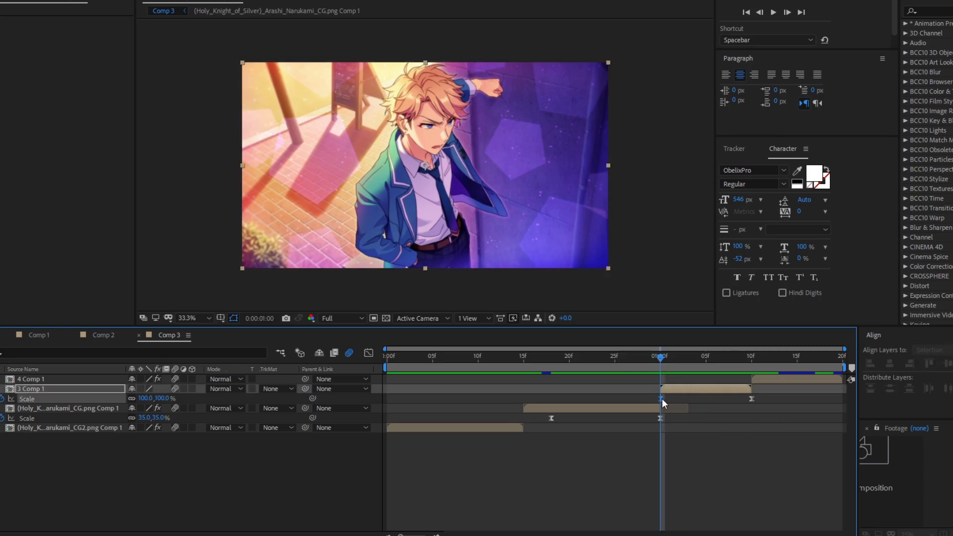
left_click(656, 463)
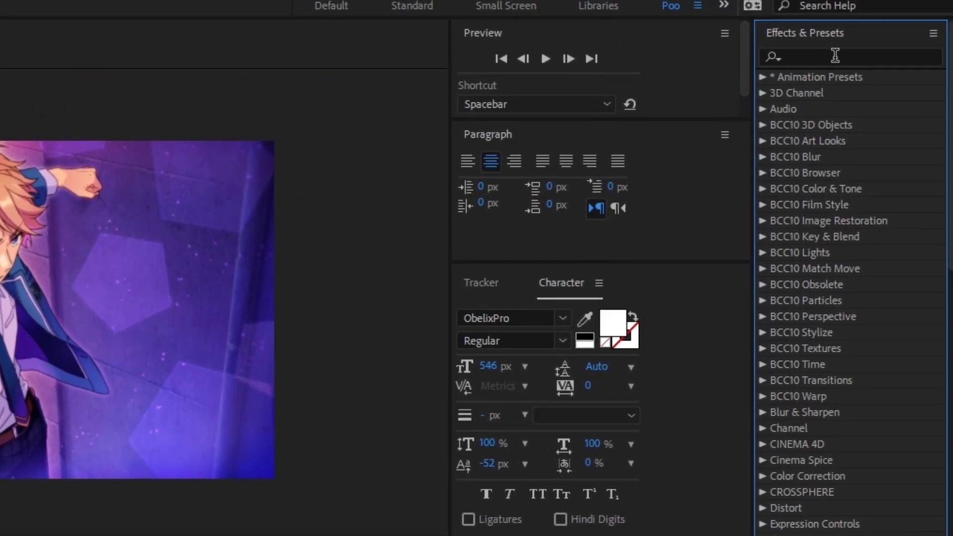
Apply the Transform effect to 3 Comp 1 and keyframe its Scale at 200 at 1:00
left_click(805, 56)
type("transform")
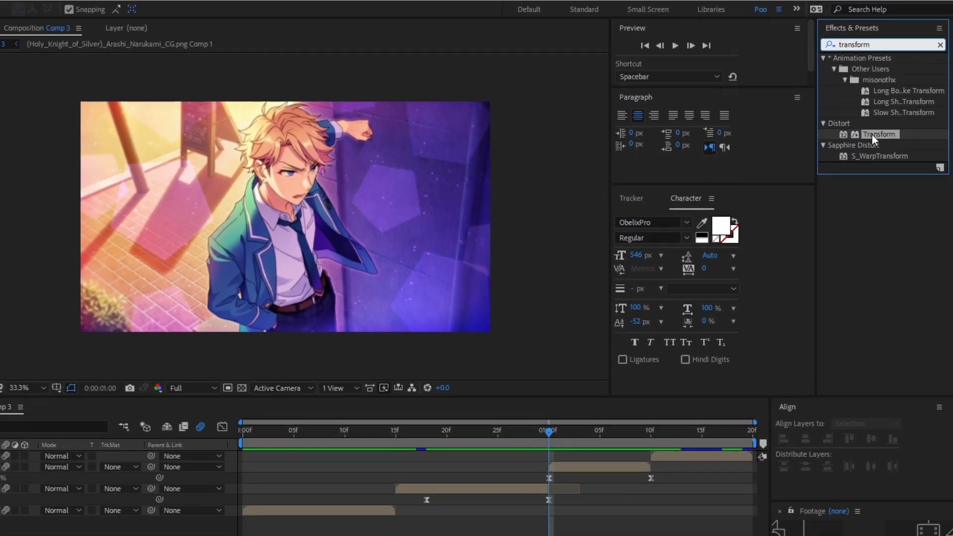
double_click(878, 134)
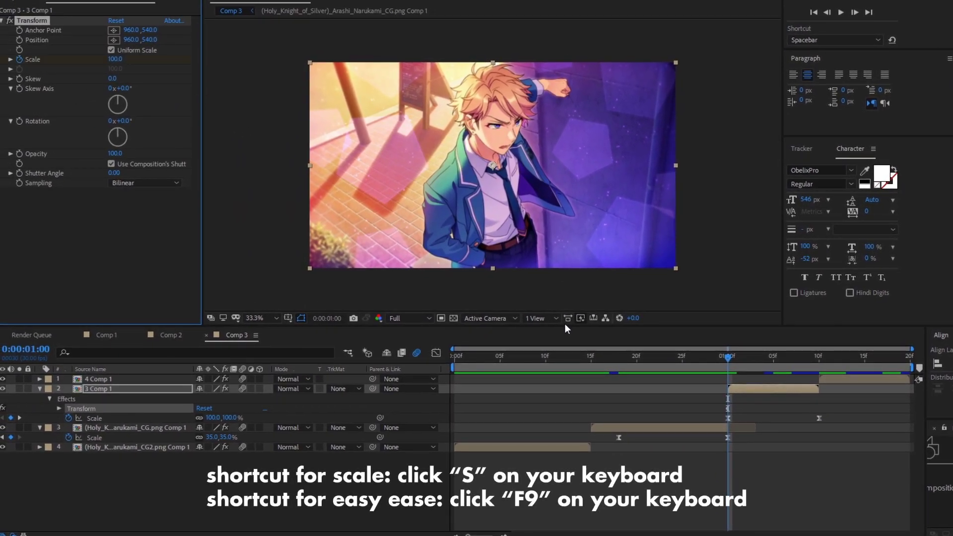
key("u")
left_click_drag(727, 408, 777, 409)
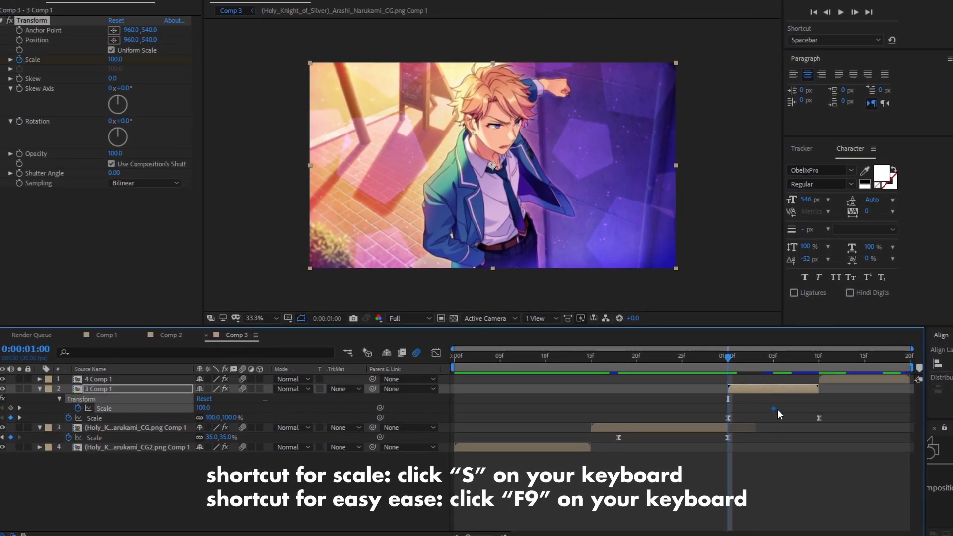
left_click(119, 60)
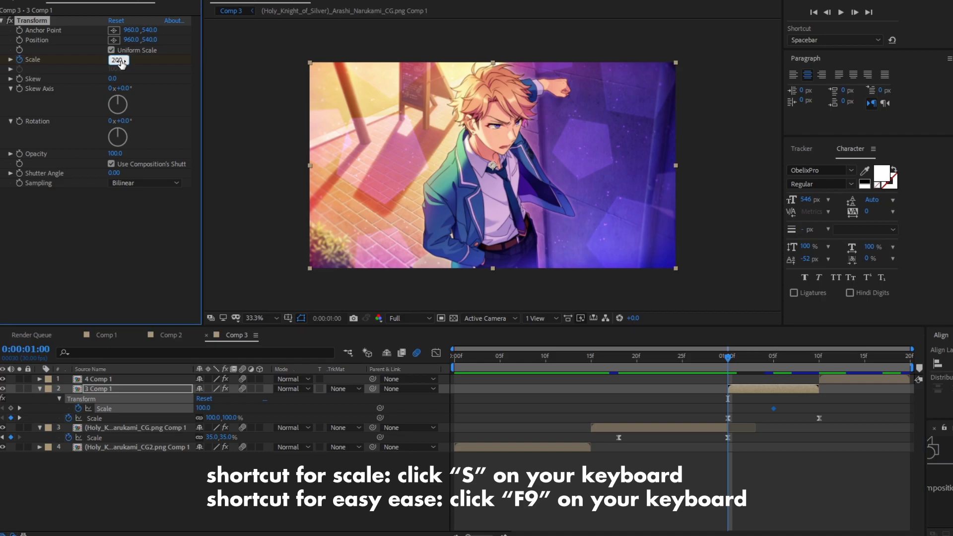
key("Return")
Easy Ease both Transform Scale keyframes with F9 and check the curve in the Graph Editor
left_click_drag(801, 413, 713, 407)
key("F9")
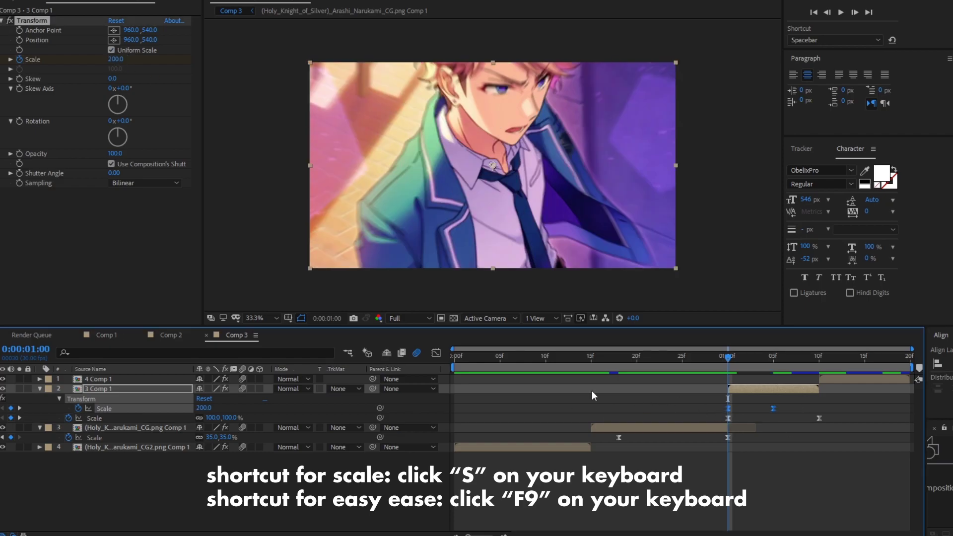
key("shift+F3")
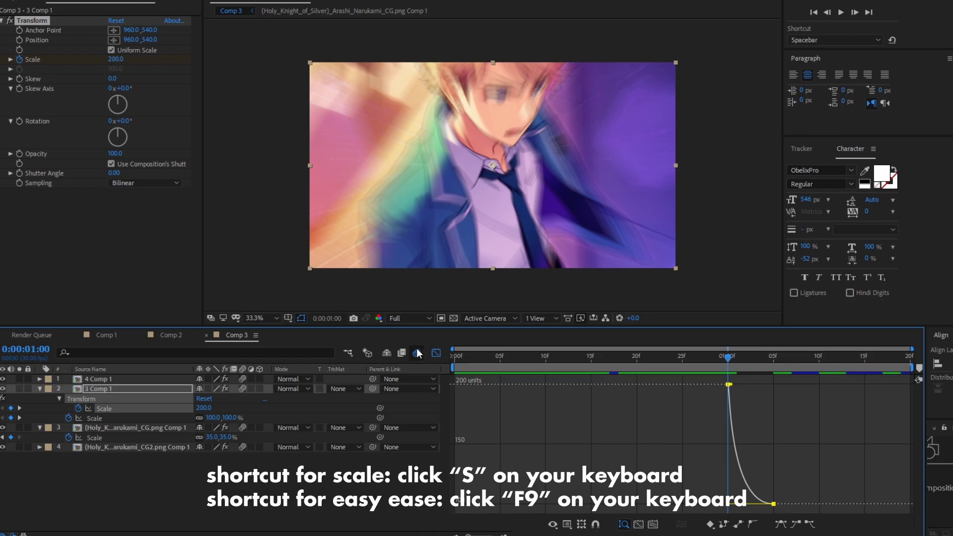
left_click(436, 352)
left_click(705, 365)
key("k")
key("k")
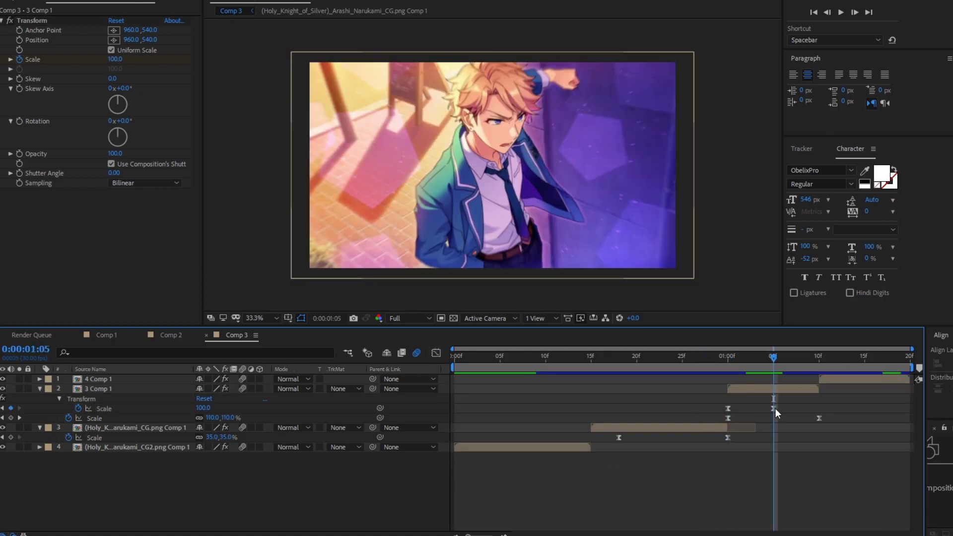
left_click(773, 408)
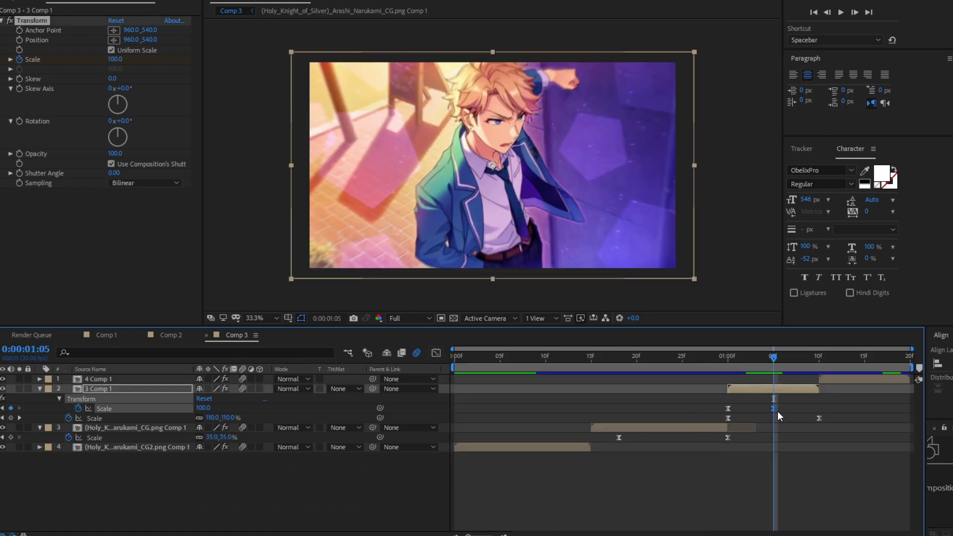
mouse_move(771, 408)
left_mouse_down()
mouse_move(816, 415)
mouse_move(772, 410)
left_mouse_up()
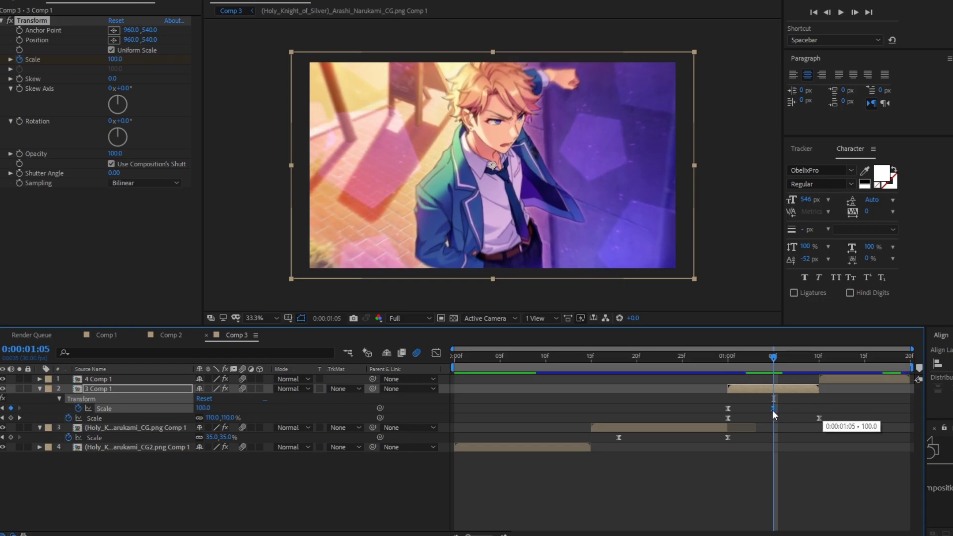
left_click(759, 432)
left_click_drag(707, 420, 830, 422)
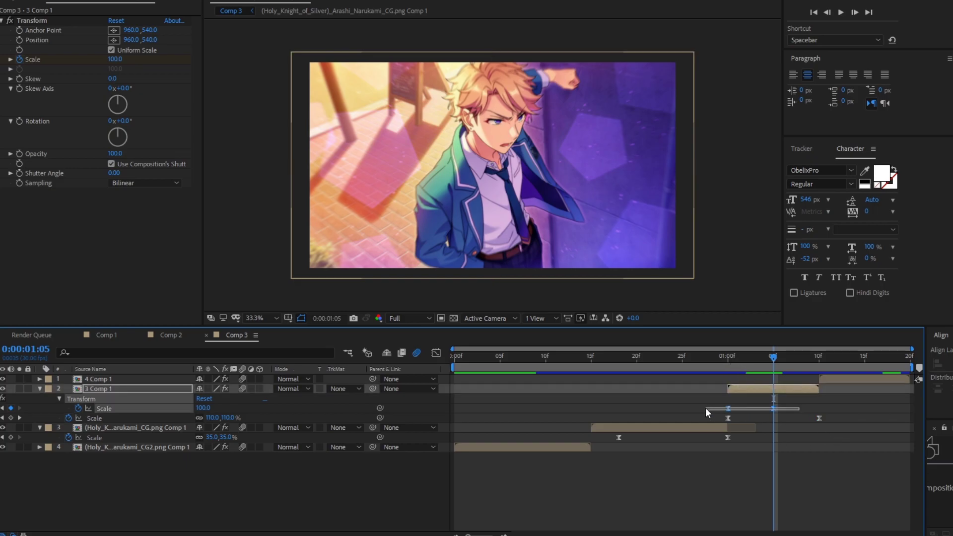
left_click_drag(705, 407, 704, 407)
left_click(776, 412)
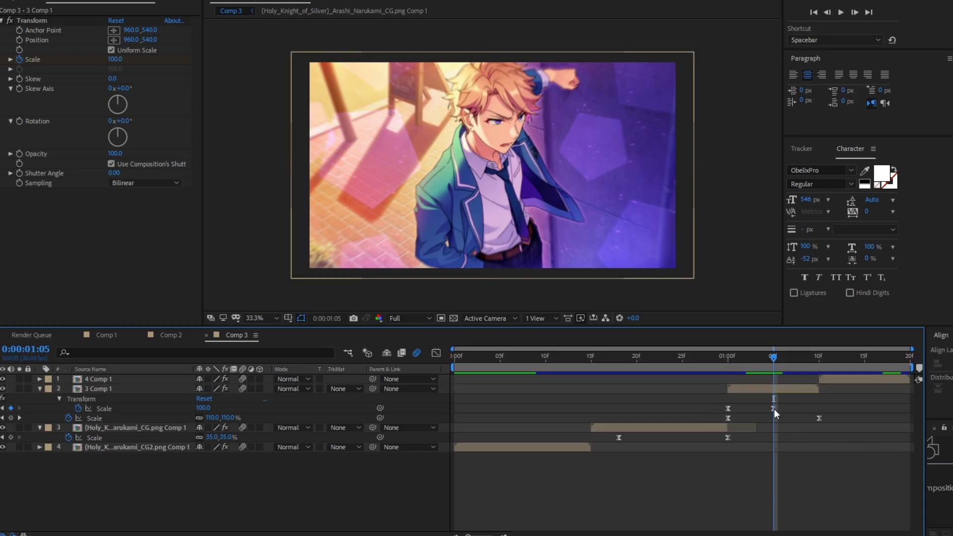
left_click_drag(773, 407, 818, 408)
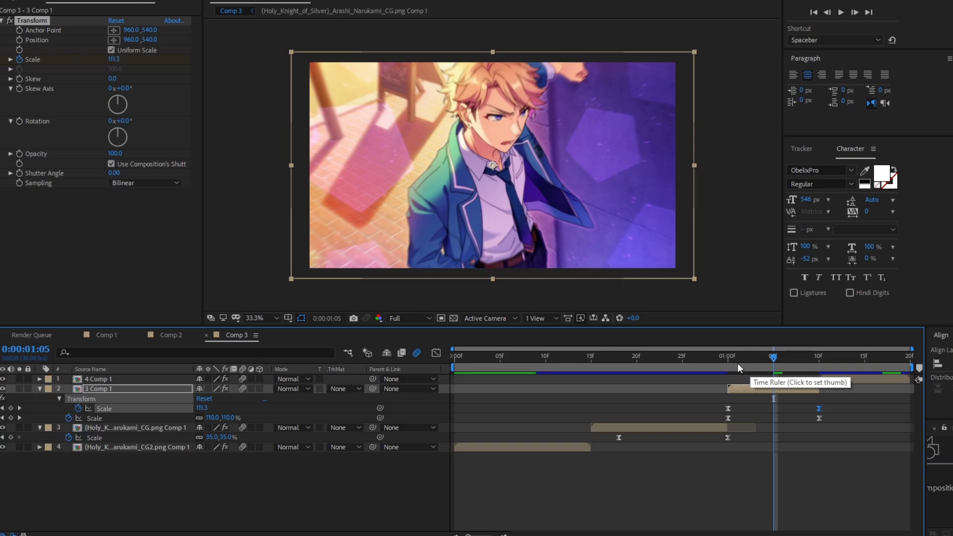
left_click(728, 359)
key("space")
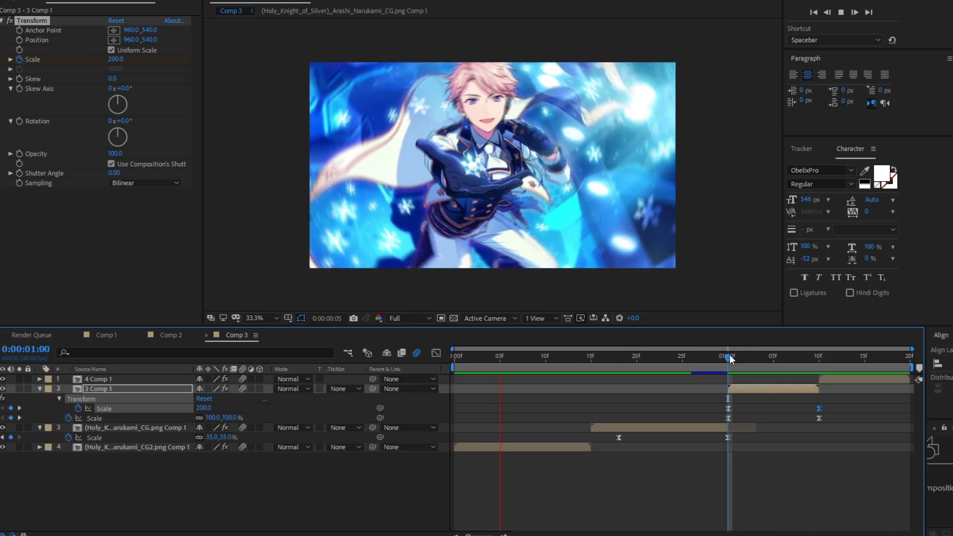
left_click(773, 357)
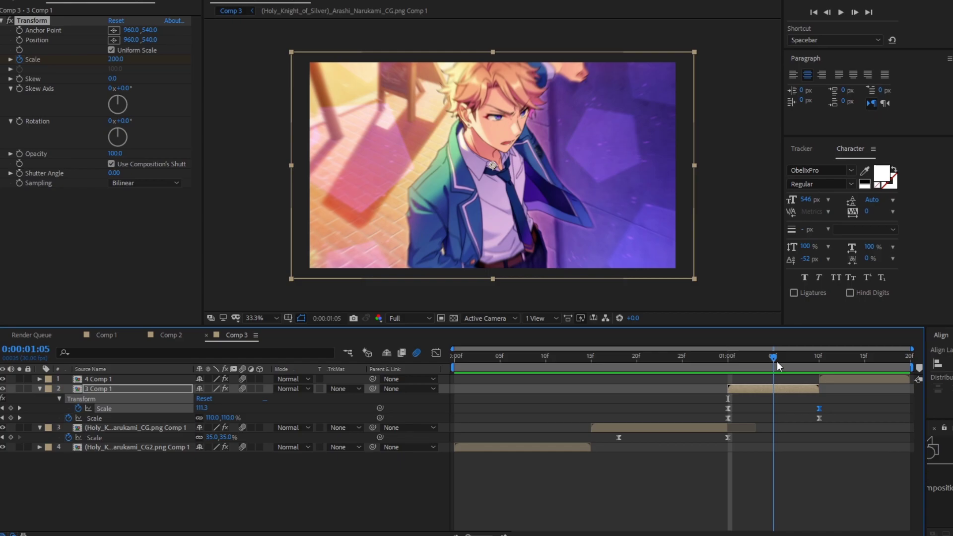
left_click(779, 363)
left_click(818, 410)
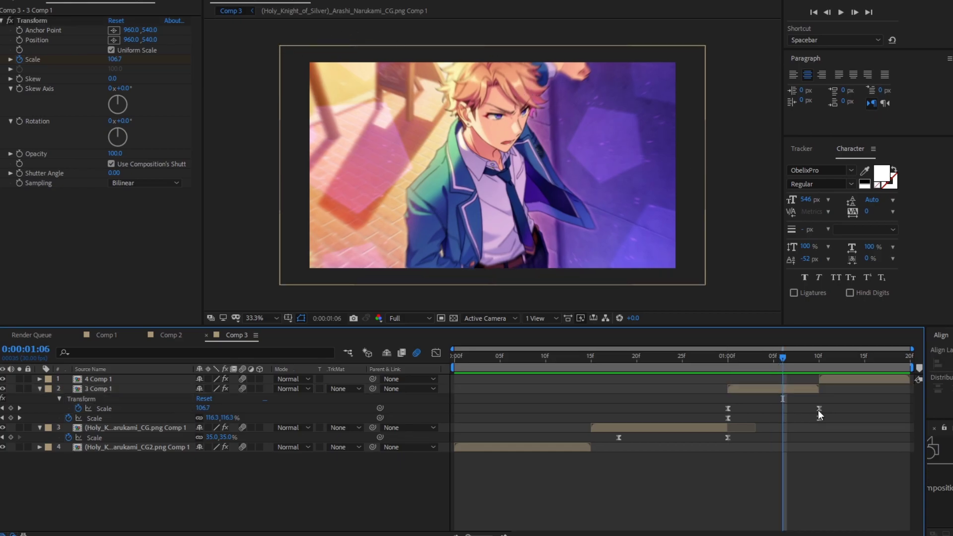
left_click_drag(817, 410, 774, 408)
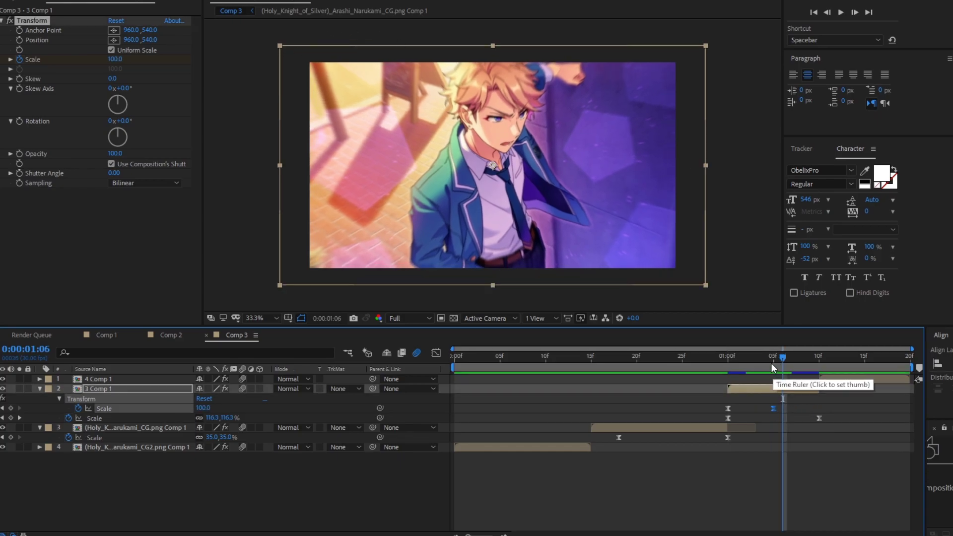
left_click(771, 363)
left_click_drag(839, 417, 712, 422)
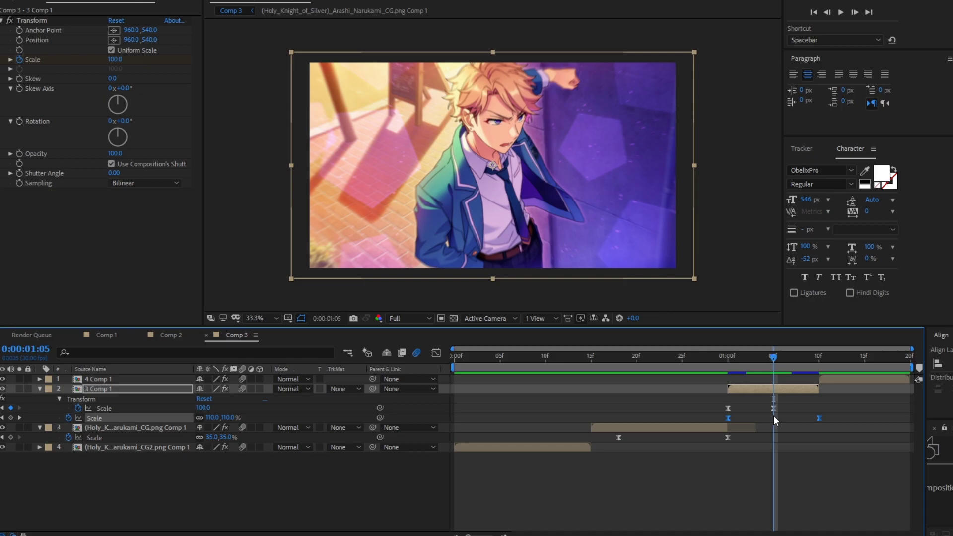
key("j")
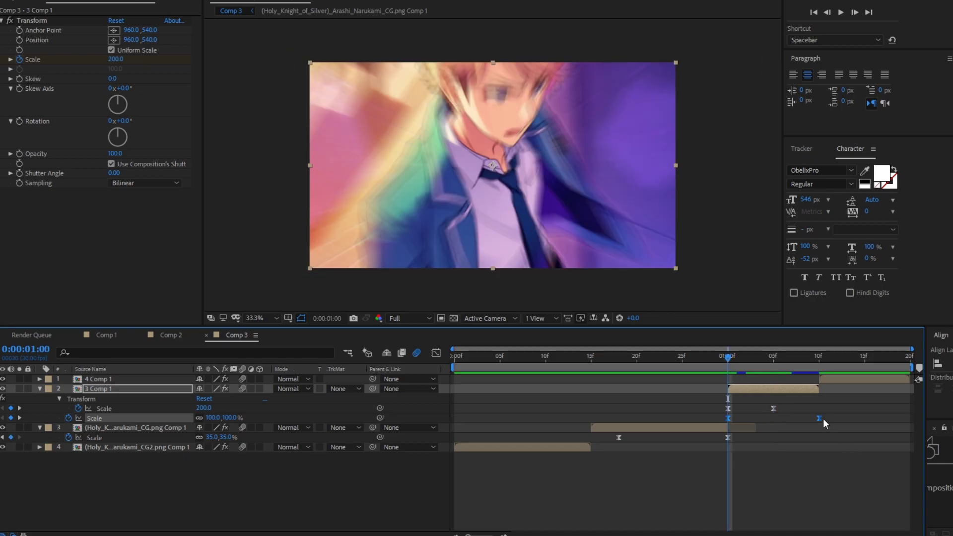
left_click_drag(823, 420, 713, 421)
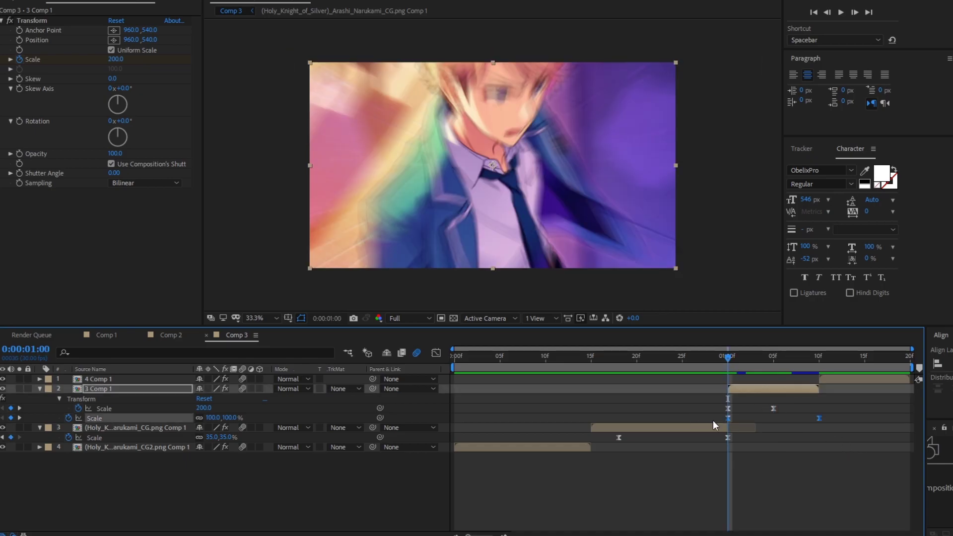
left_click(774, 408)
key("space")
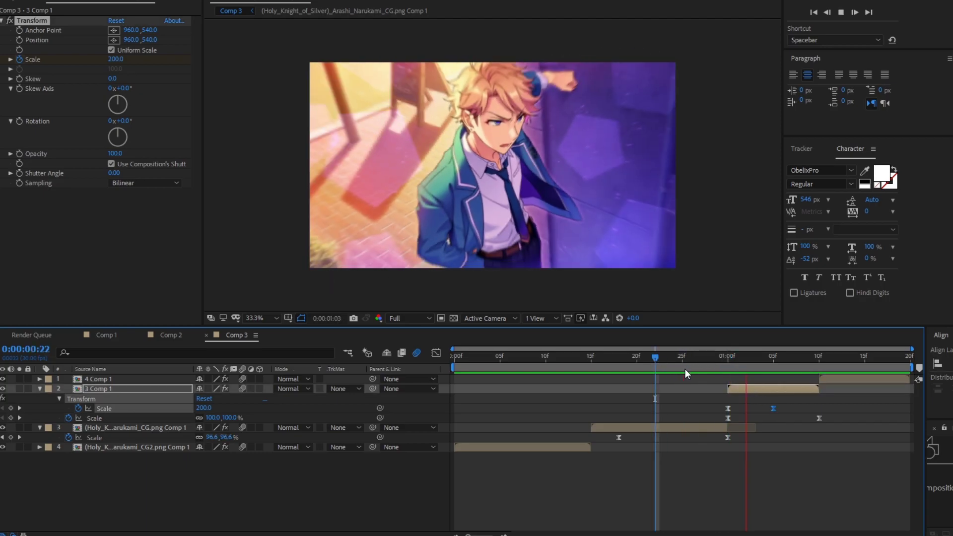
left_click_drag(678, 371, 673, 370)
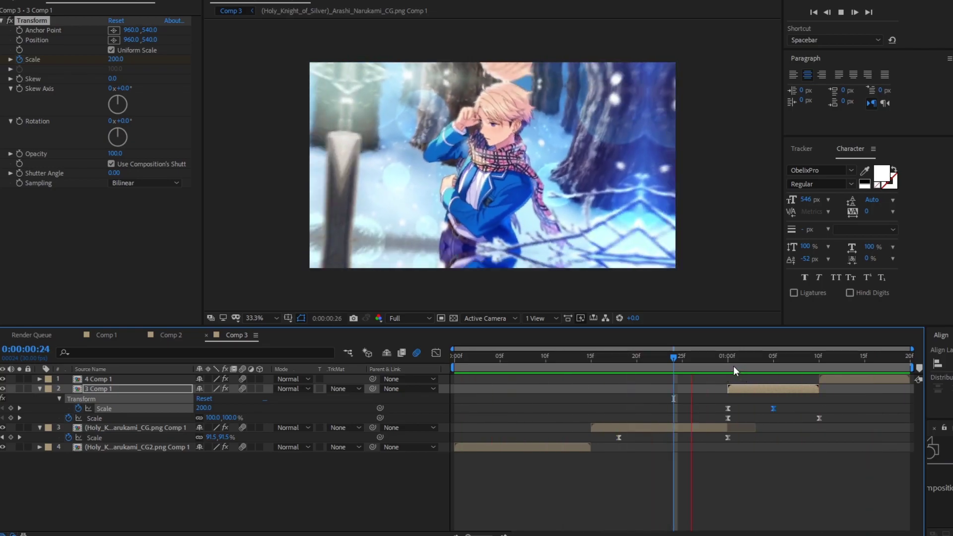
left_click(746, 366)
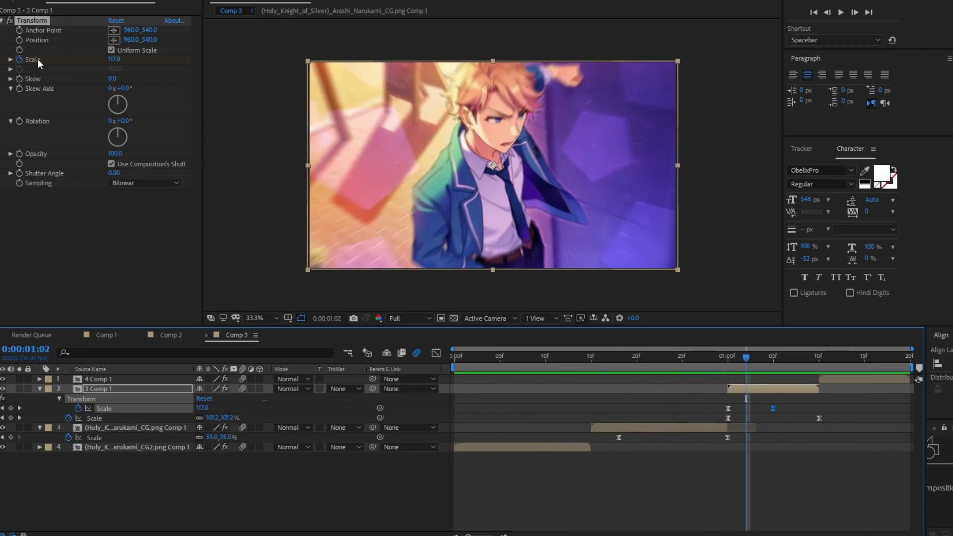
Delete the Transform effect from 3 Comp 1, check its 1:10 Scale key, and edit the 1:00 Scale value
left_click(32, 20)
key("Delete")
left_click(727, 360)
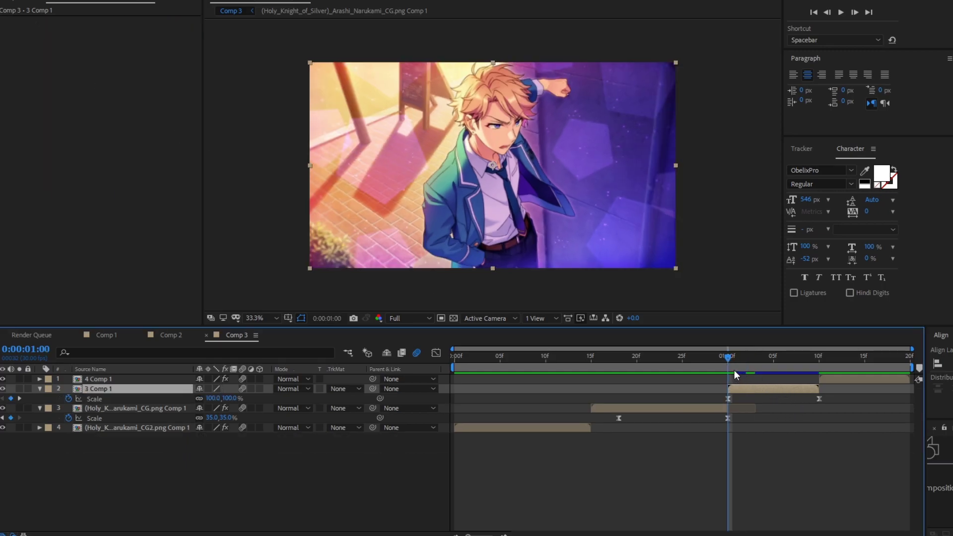
left_click_drag(734, 370, 818, 395)
left_click(820, 397)
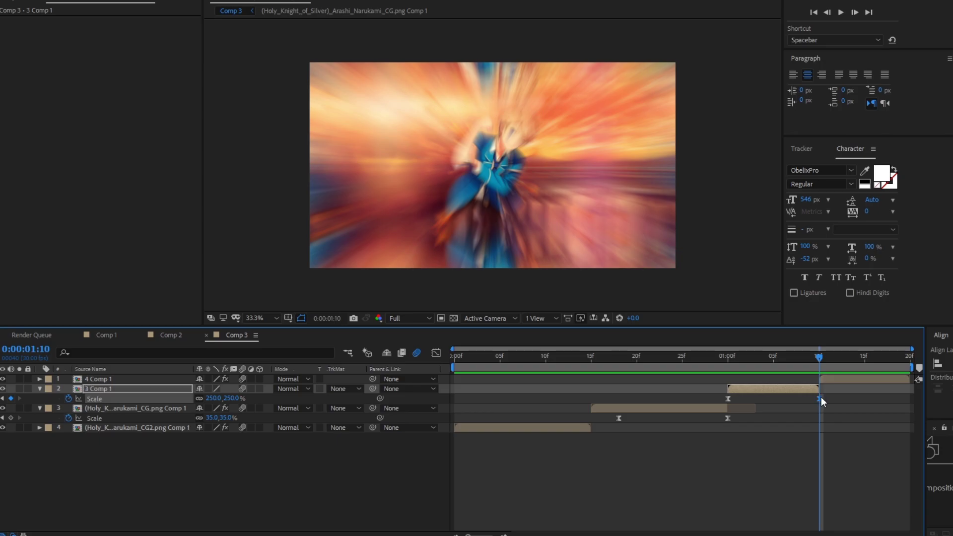
left_click(727, 362)
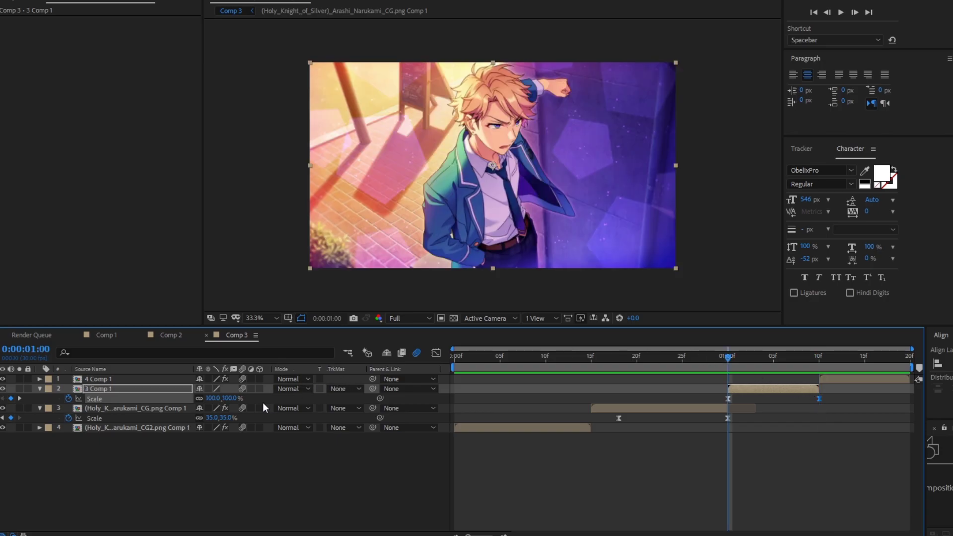
left_click(229, 398)
Set 3 Comp 1's Scale to 250% at 1:00 and bend the curve to dip near 103% at 1:05
type("250")
key("Return")
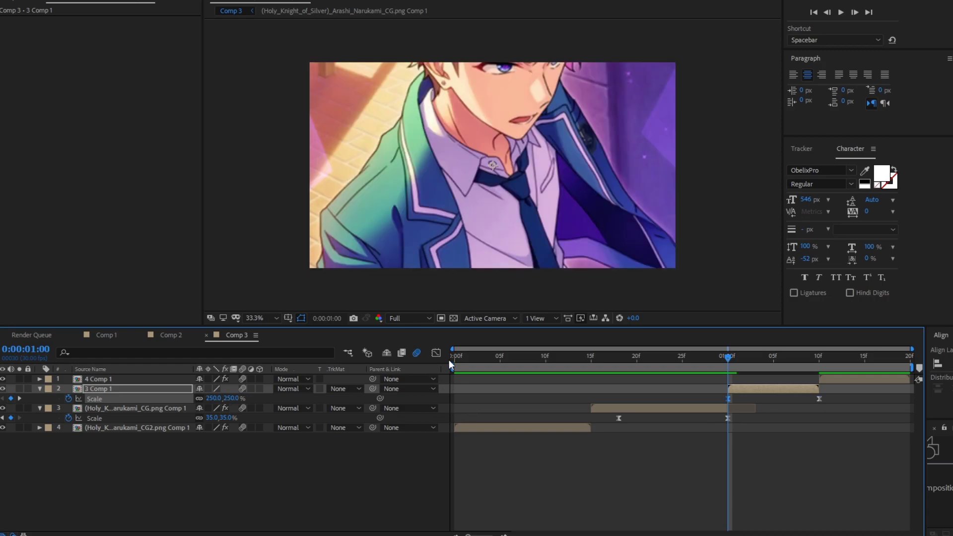
left_click(435, 353)
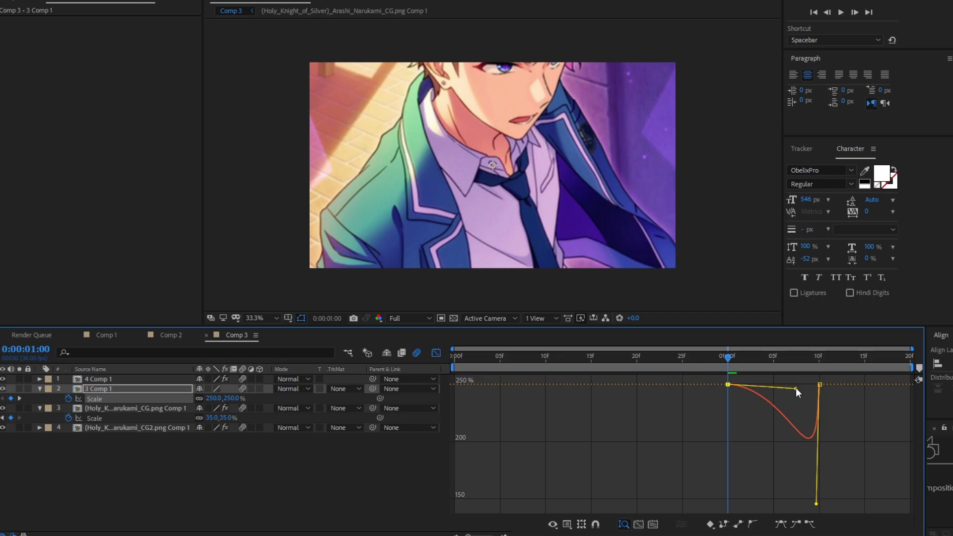
left_click_drag(796, 388, 734, 416)
left_click_drag(821, 512, 781, 506)
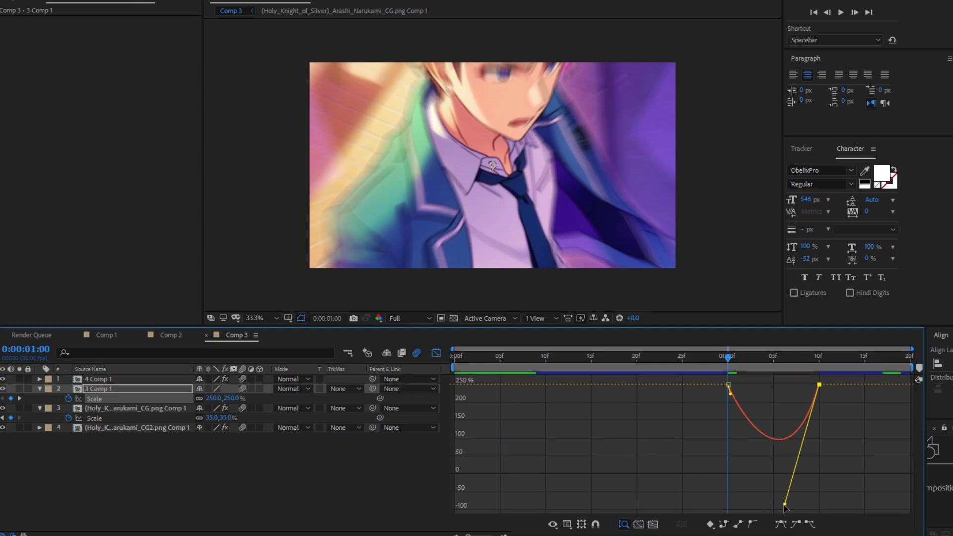
left_click_drag(784, 505, 775, 498)
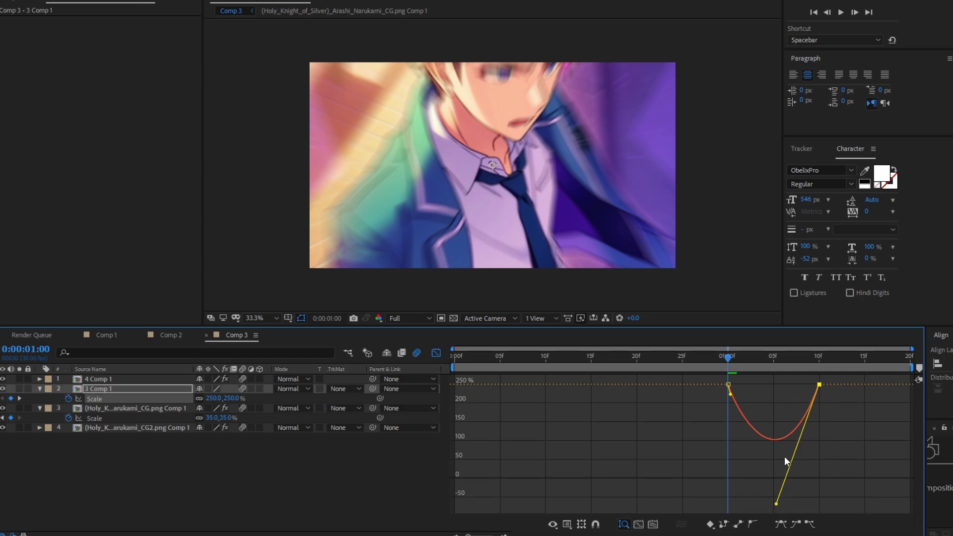
left_click(736, 367)
left_click(773, 357)
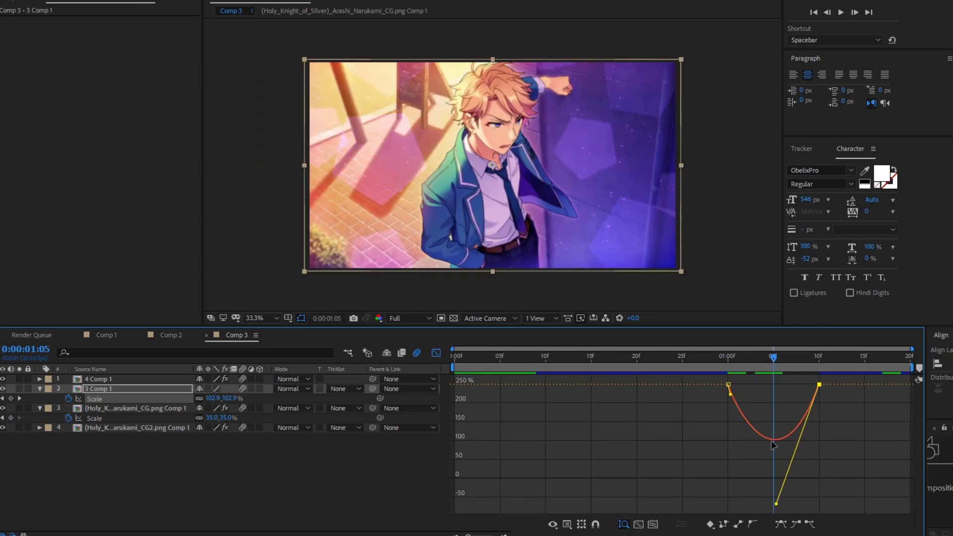
left_click(724, 365)
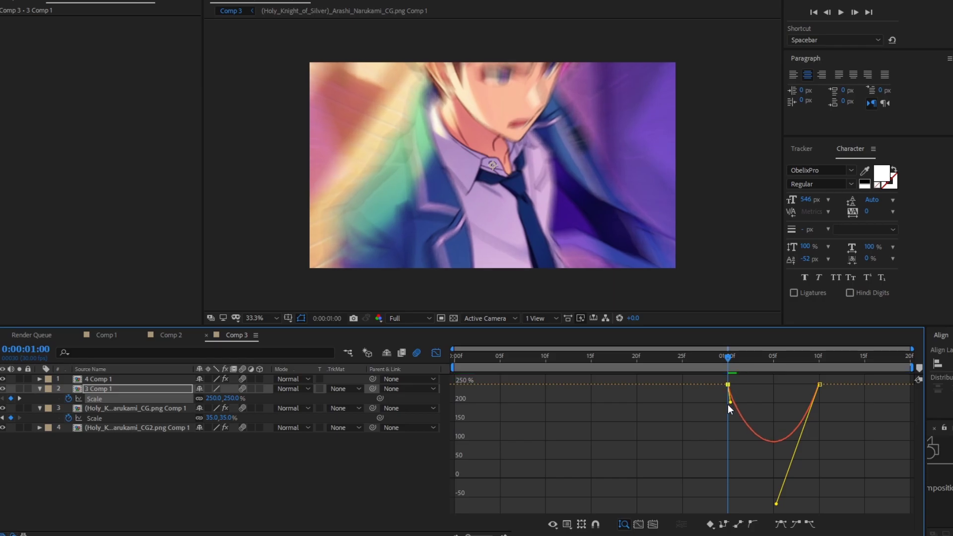
left_click(436, 352)
left_click(673, 356)
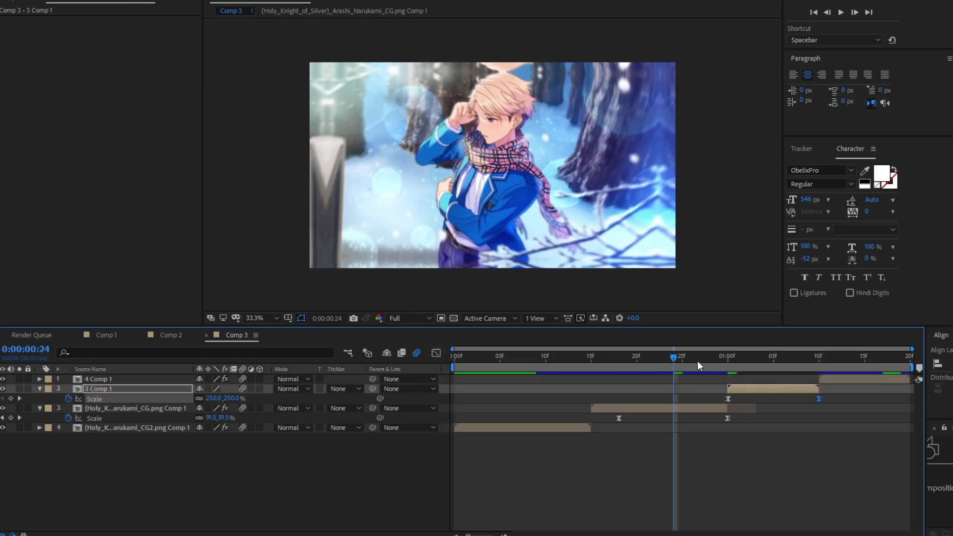
key("space")
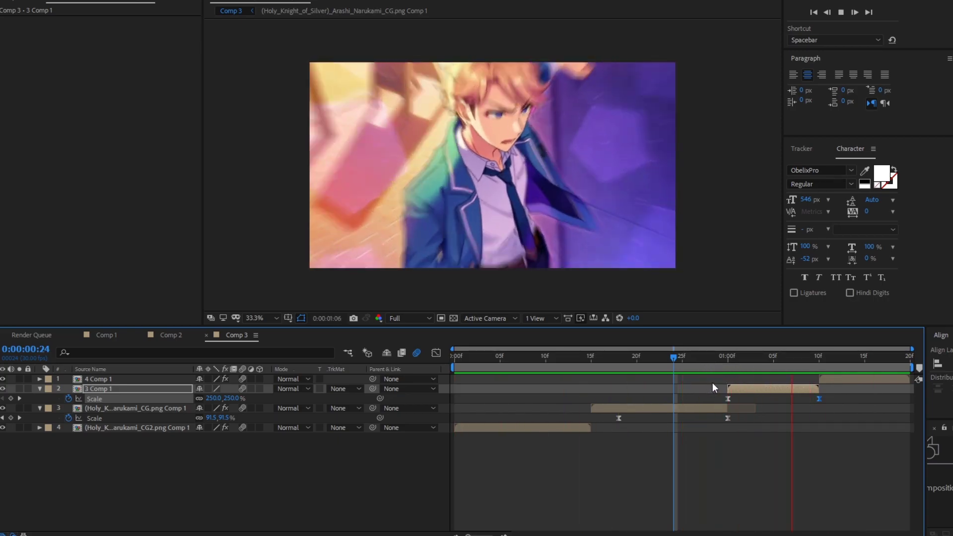
left_click_drag(722, 365, 774, 372)
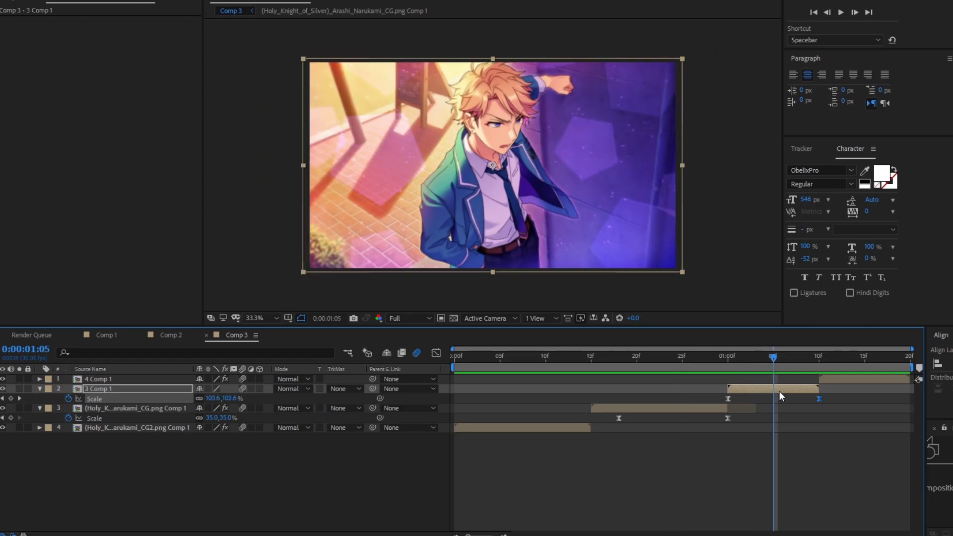
left_click(714, 358)
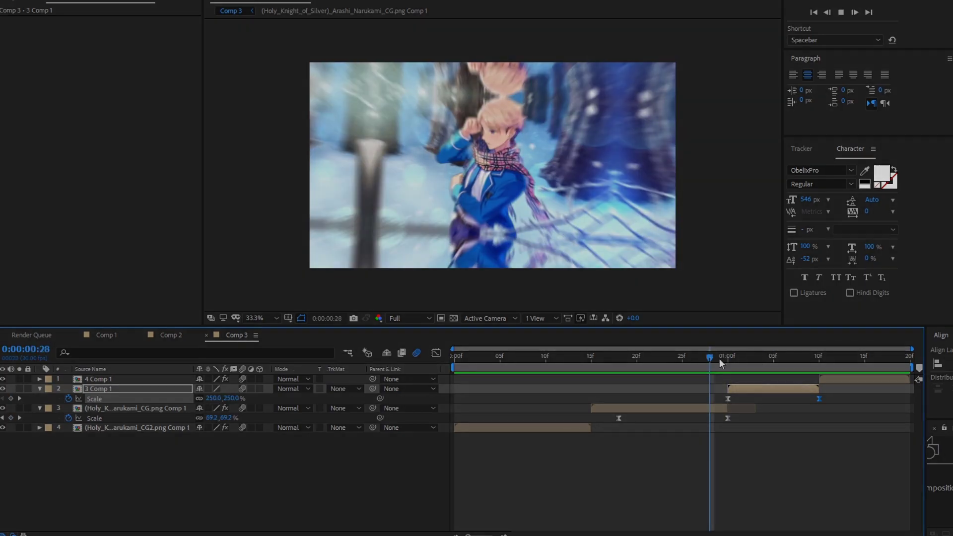
key("space")
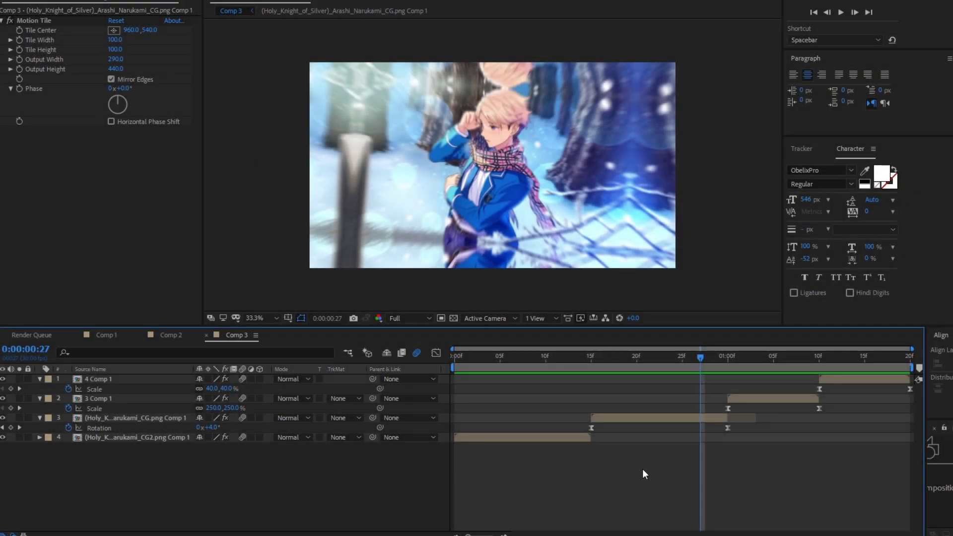
left_click(613, 418)
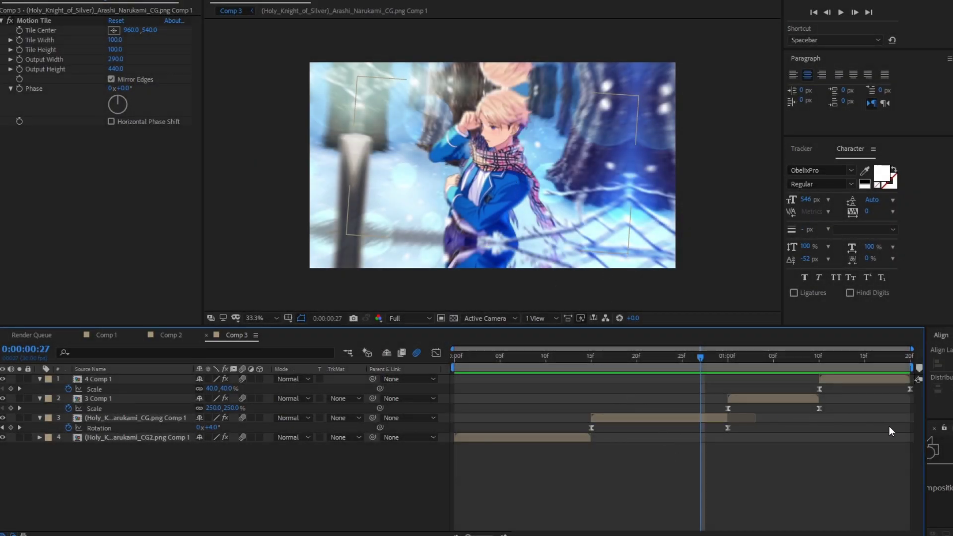
left_click_drag(914, 374, 522, 463)
left_click(522, 463)
key("Home")
key("space")
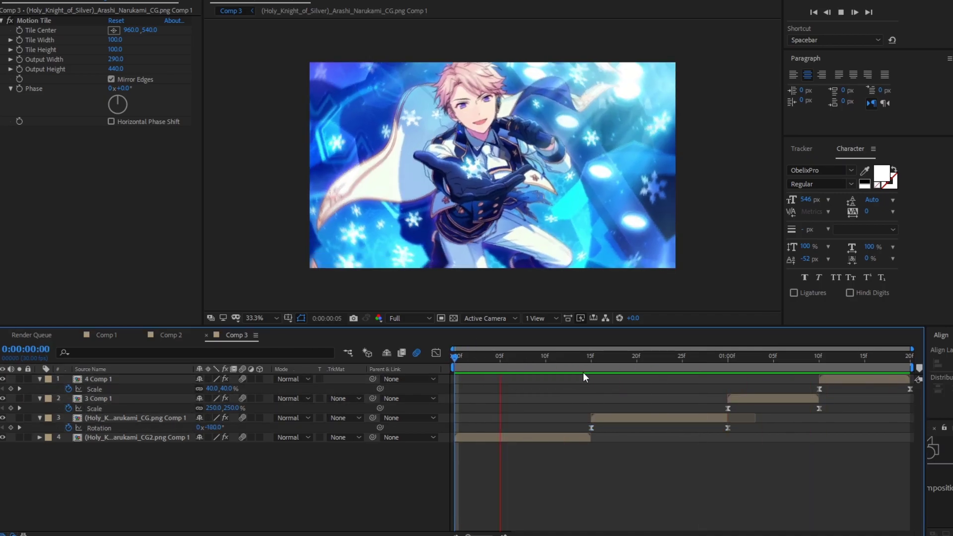
left_click_drag(554, 354, 850, 382)
key("space")
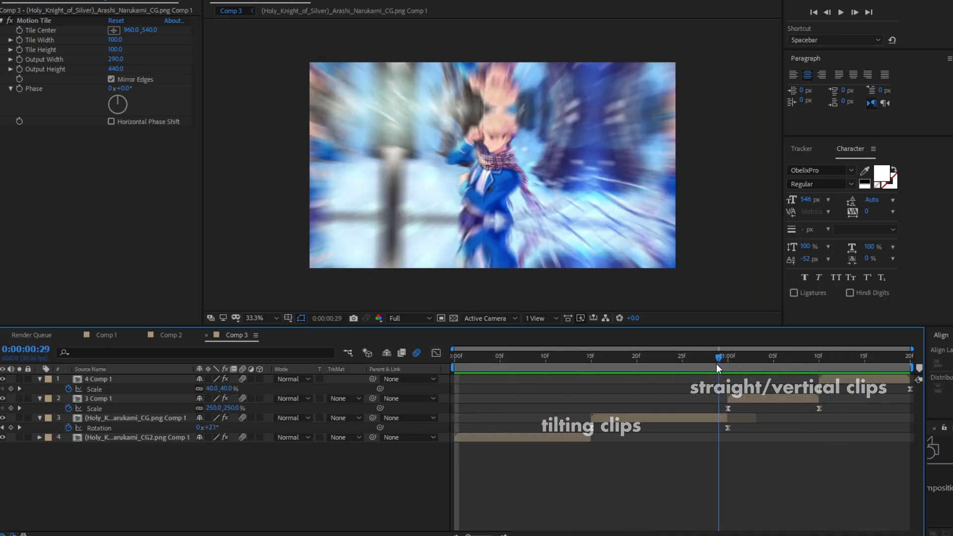
left_click_drag(716, 363, 783, 361)
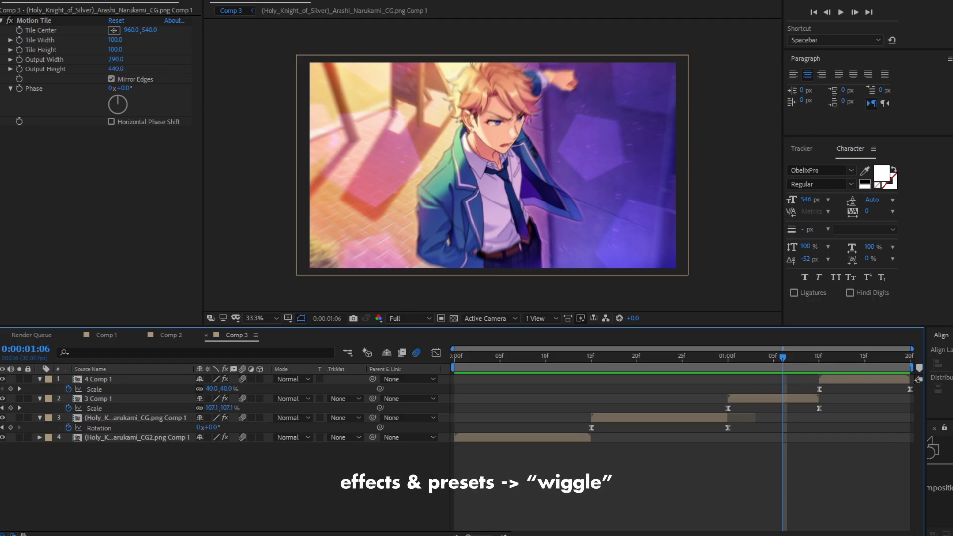
Inspect the Arashi Narukami CG layer's rotation curve in the Graph Editor
left_click_drag(738, 370, 732, 369)
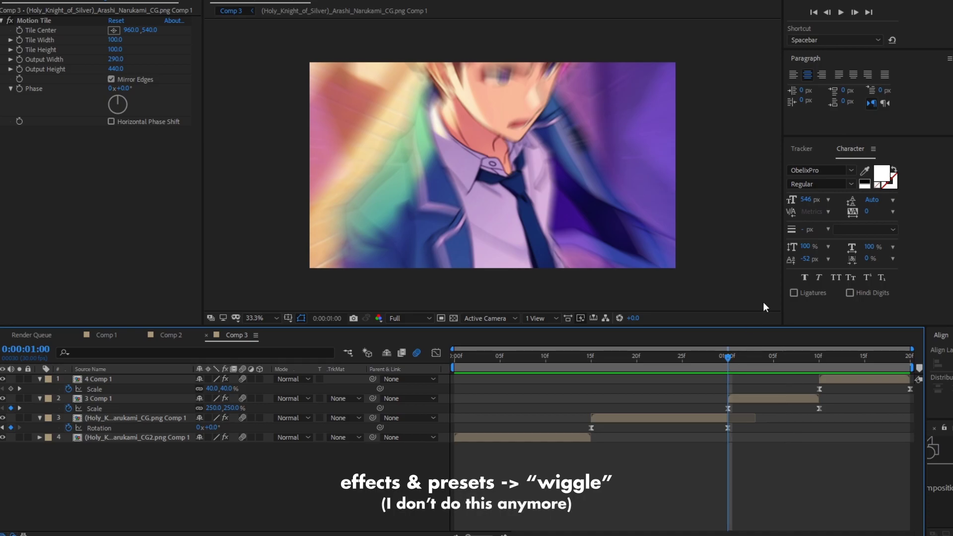
left_click(755, 399)
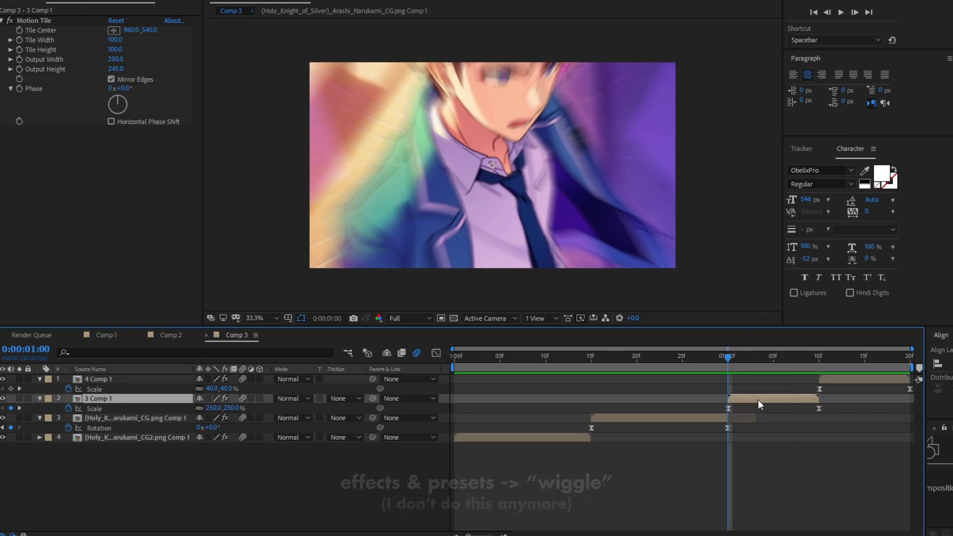
left_click(689, 361)
left_click(701, 419)
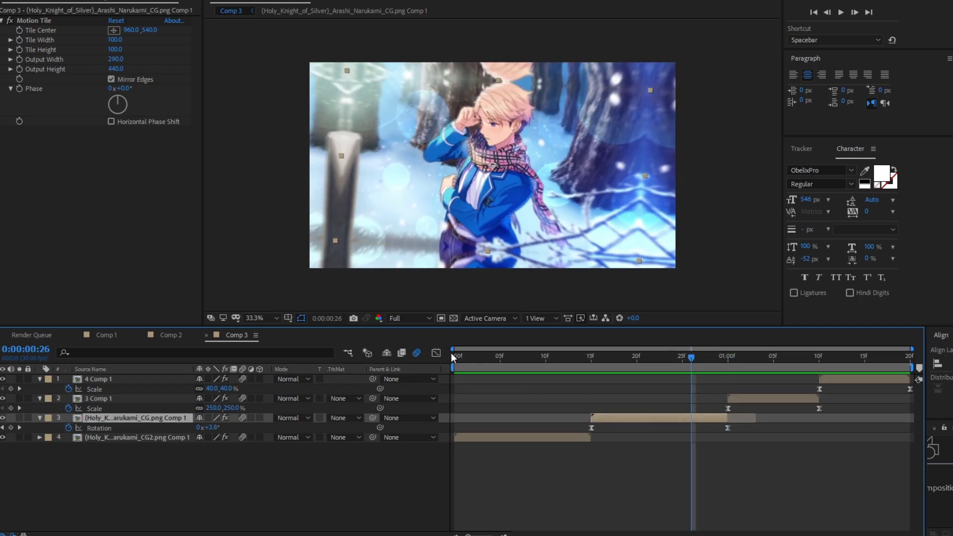
key("shift+F3")
left_click(108, 427)
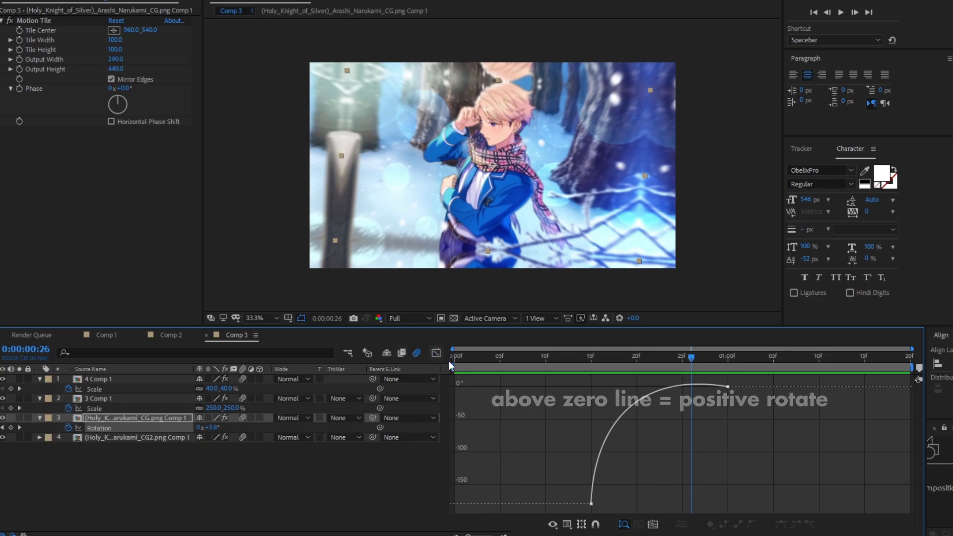
left_click(436, 353)
Jump to the 1:00 keyframe and reveal 3 Comp 1's Rotation property
key("k")
left_click(746, 395)
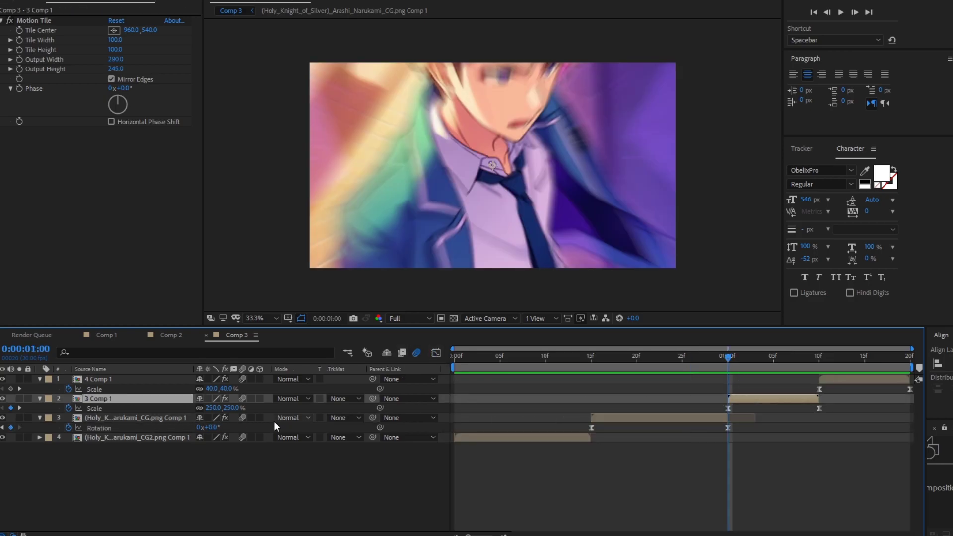
key("r")
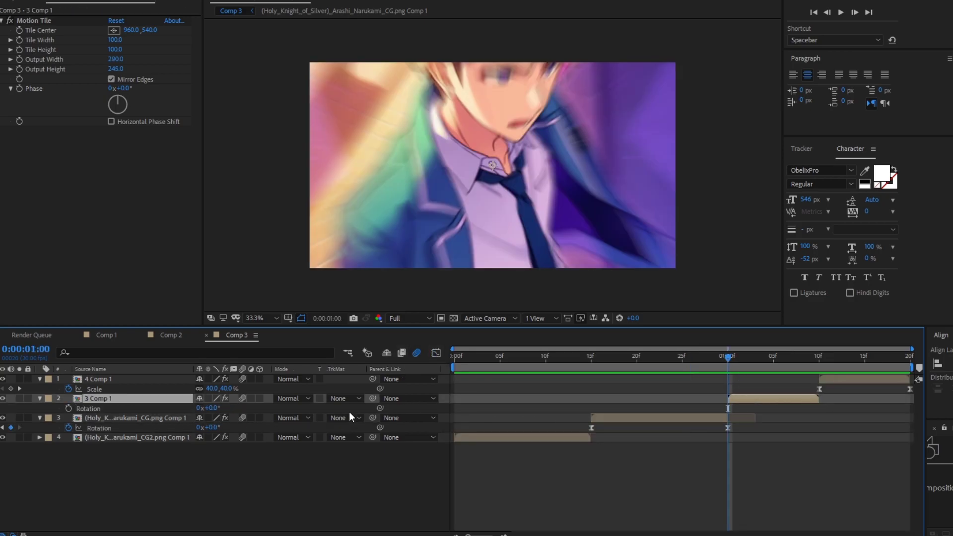
Keyframe 3 Comp 1's Rotation at 0° at its end and +5° at 1:00
left_click(69, 408)
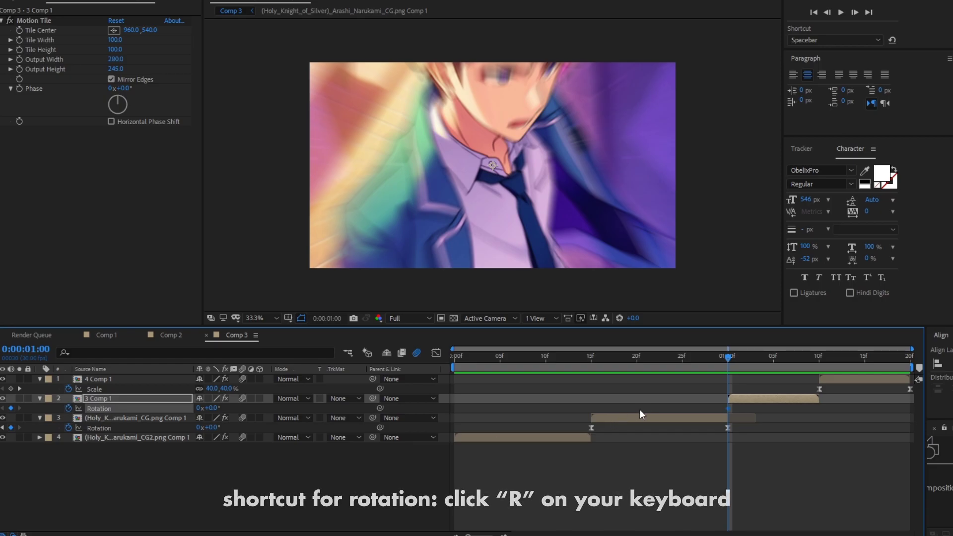
left_click_drag(727, 408, 818, 408)
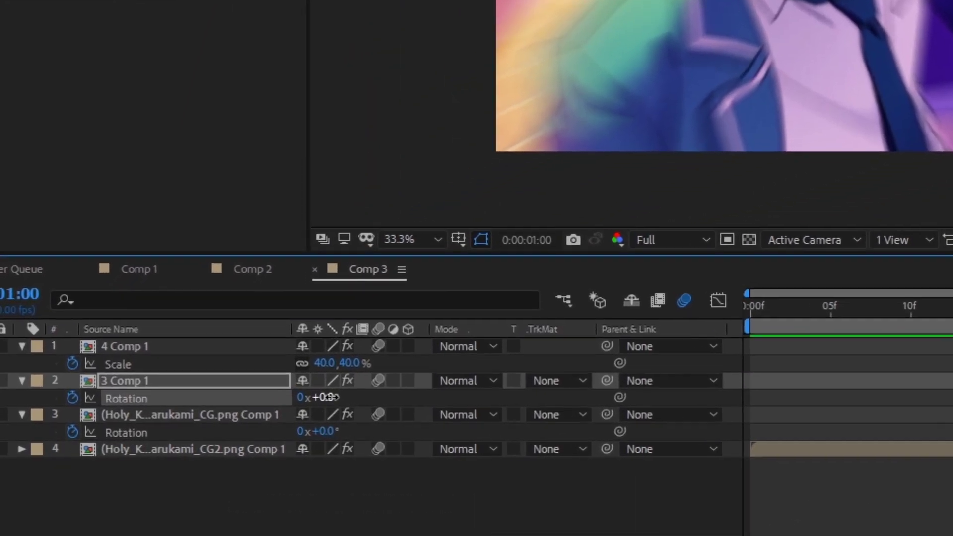
left_click(213, 408)
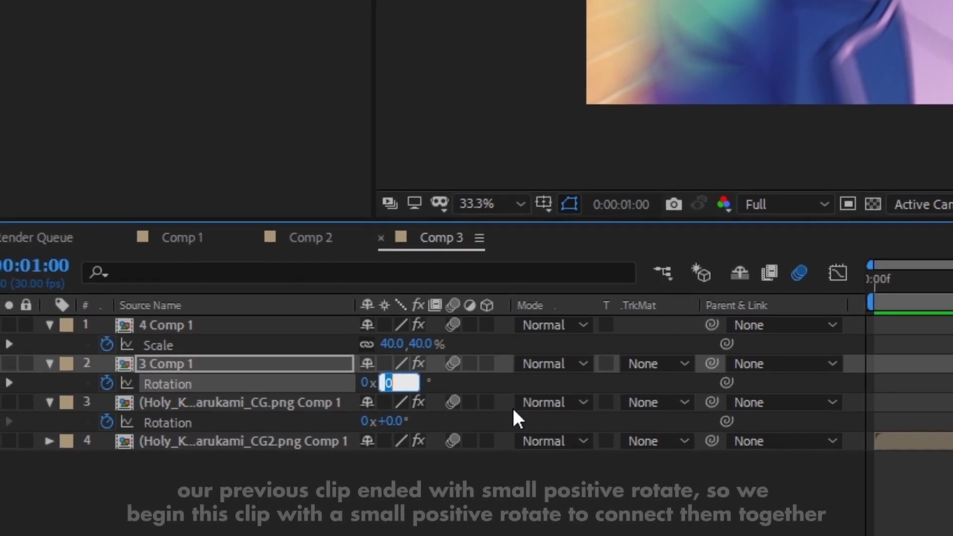
type("5")
key("Return")
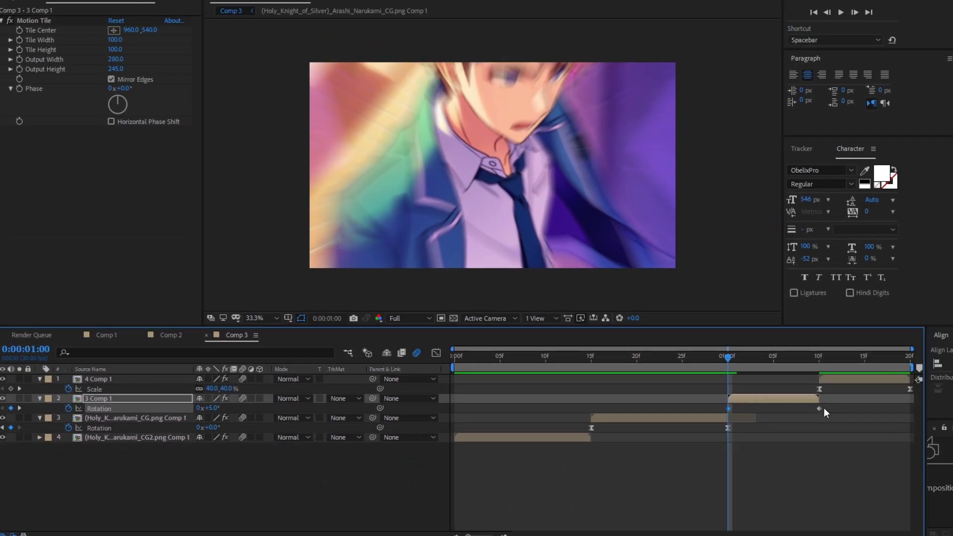
Preview the transition into 3 Comp 1 from 0:00:00:19, scrubbing to around frame 29
left_click(507, 357)
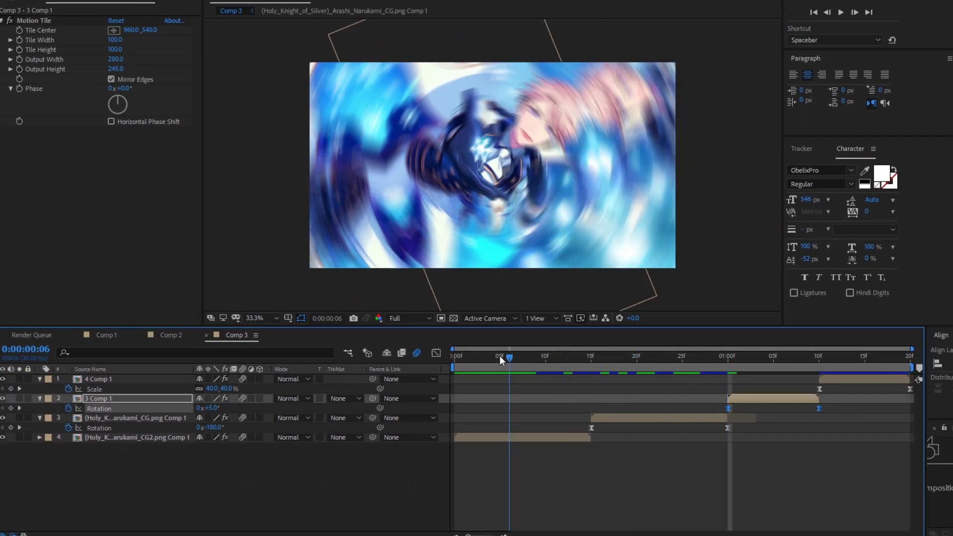
key("space")
left_click(666, 362)
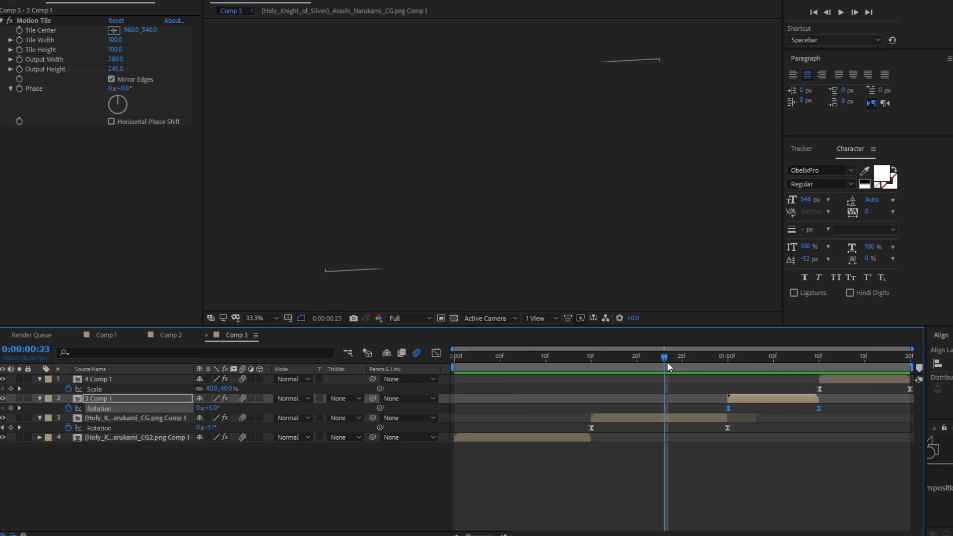
left_click(631, 358)
key("space")
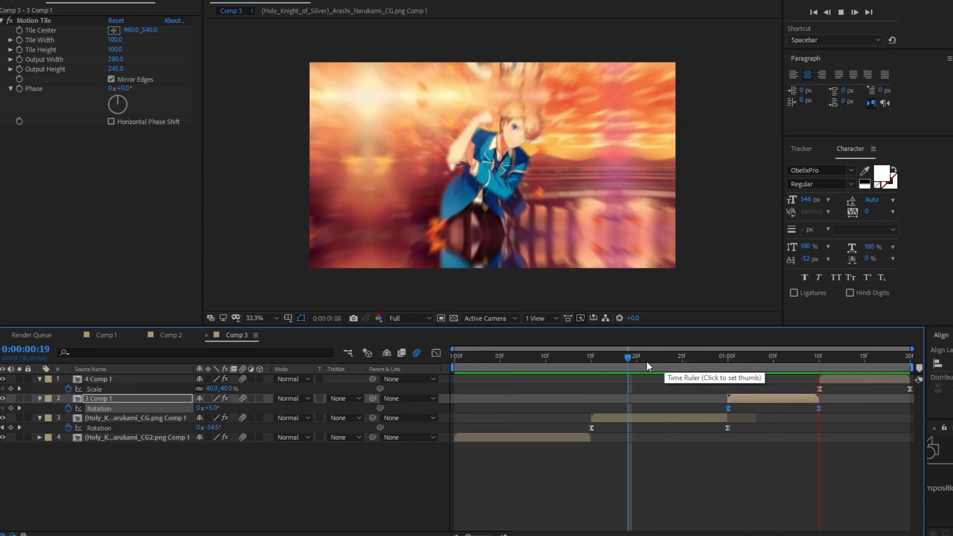
key("space")
left_click_drag(660, 361, 819, 372)
Preview the edit from the start and scrub back to 0:00:01:09
left_click_drag(725, 358, 856, 360)
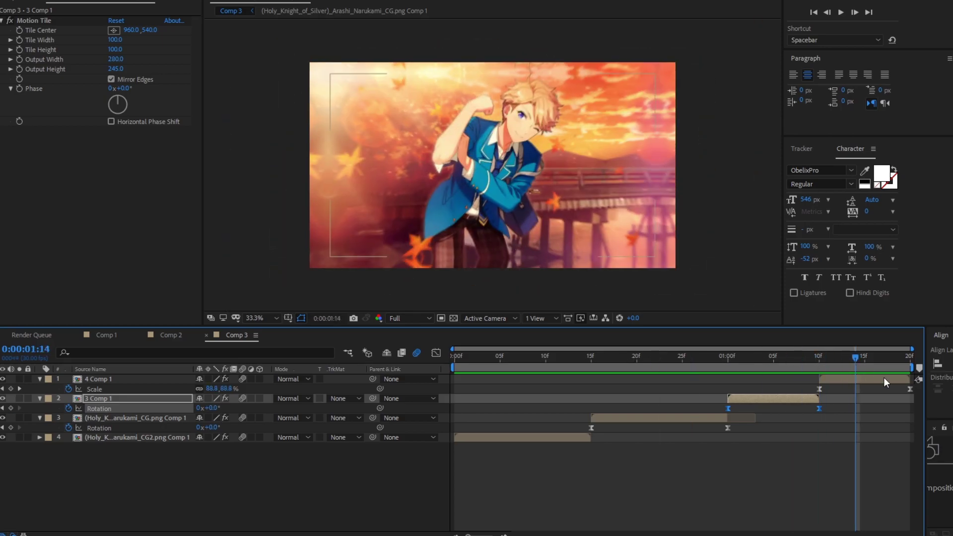
left_click(469, 153)
key("Home")
key("space")
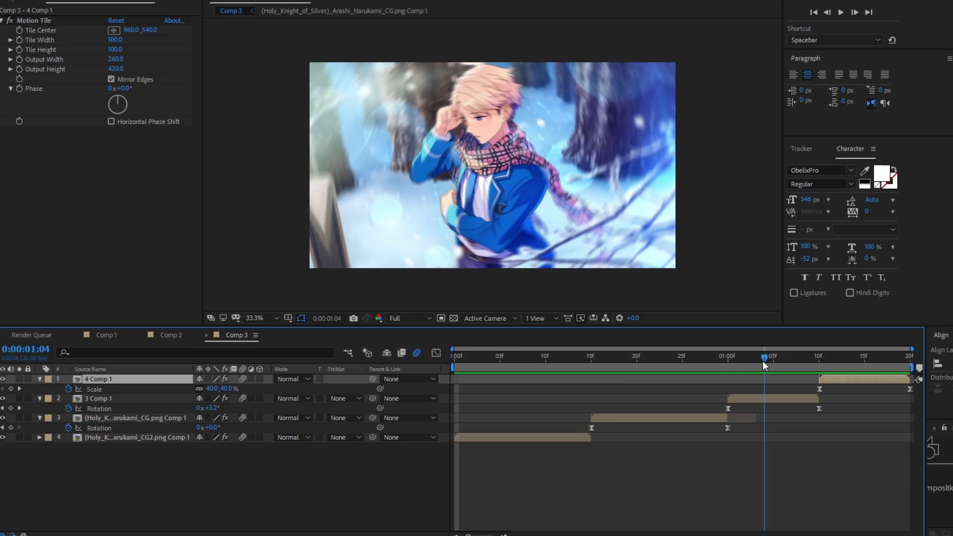
left_click(828, 364)
left_click_drag(828, 365, 814, 387)
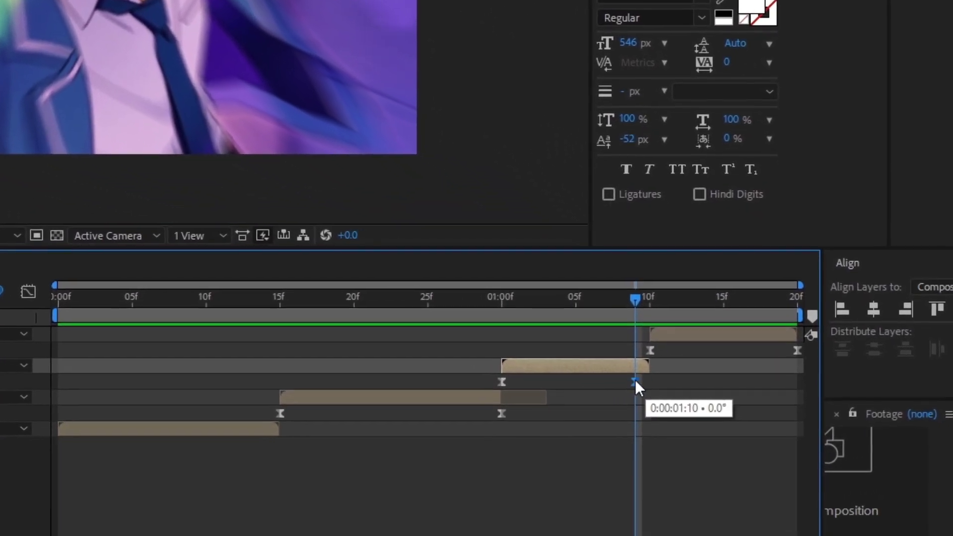
Move 3 Comp 1's end Rotation keyframe to 1:09 and set it to -4°
left_click_drag(760, 399, 750, 399)
left_click(31, 373)
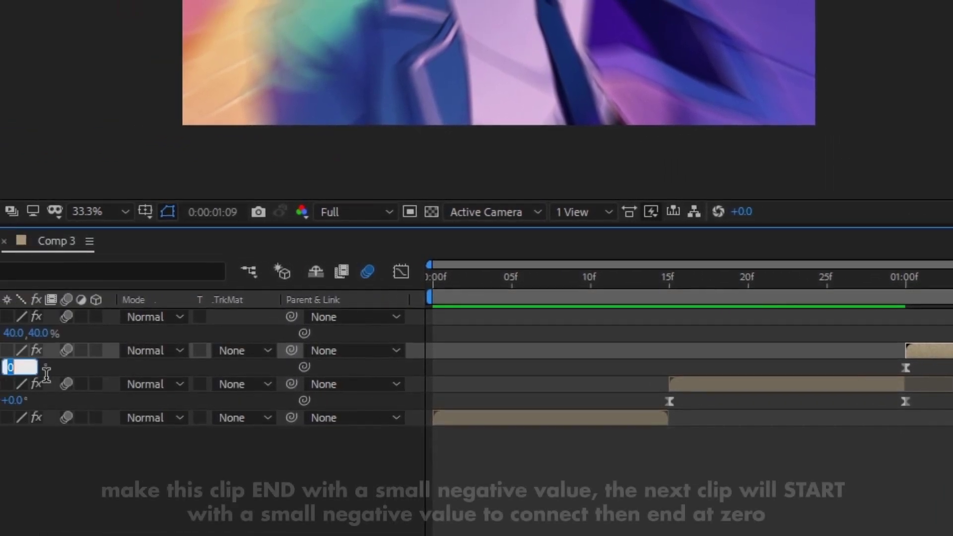
type("-4")
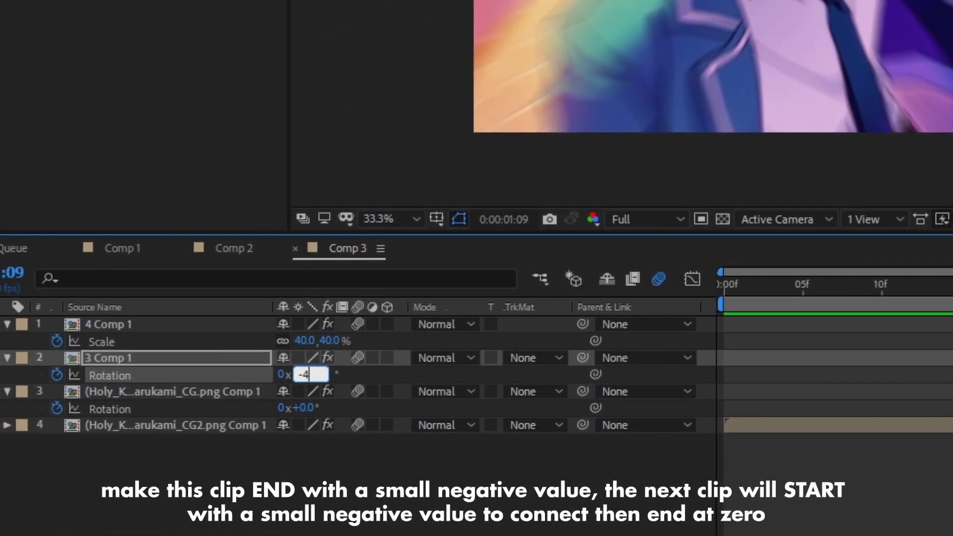
key("Return")
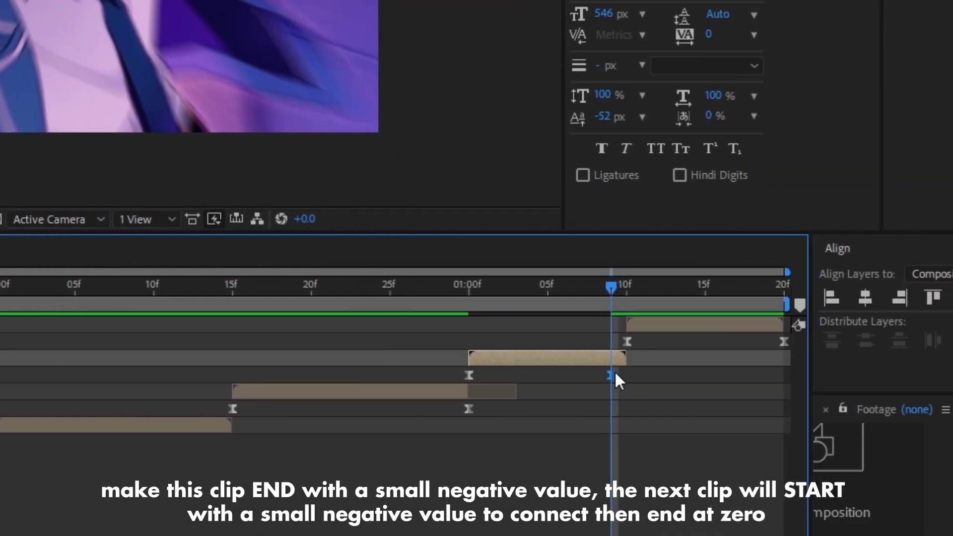
Give 4 Comp 1 a Rotation of -4° at 1:10, returning to 0° at 1:19
key("Page_Down")
left_click(644, 323)
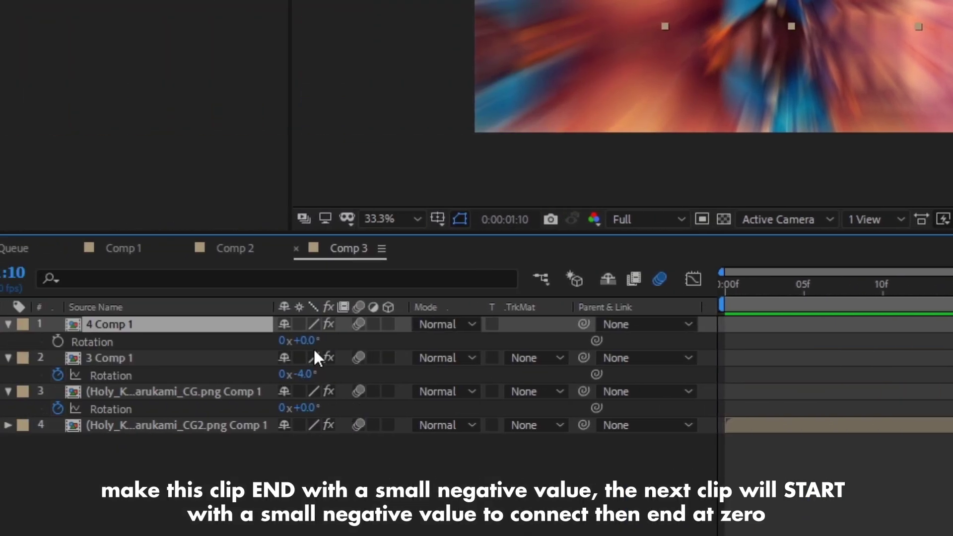
left_click(314, 340)
type("-4")
key("Return")
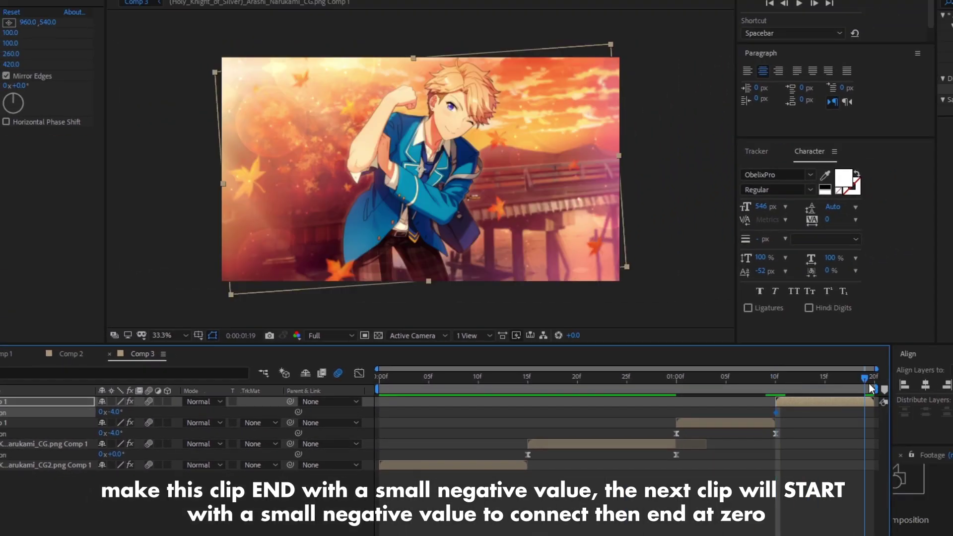
left_click(867, 377)
left_click(110, 411)
type("0")
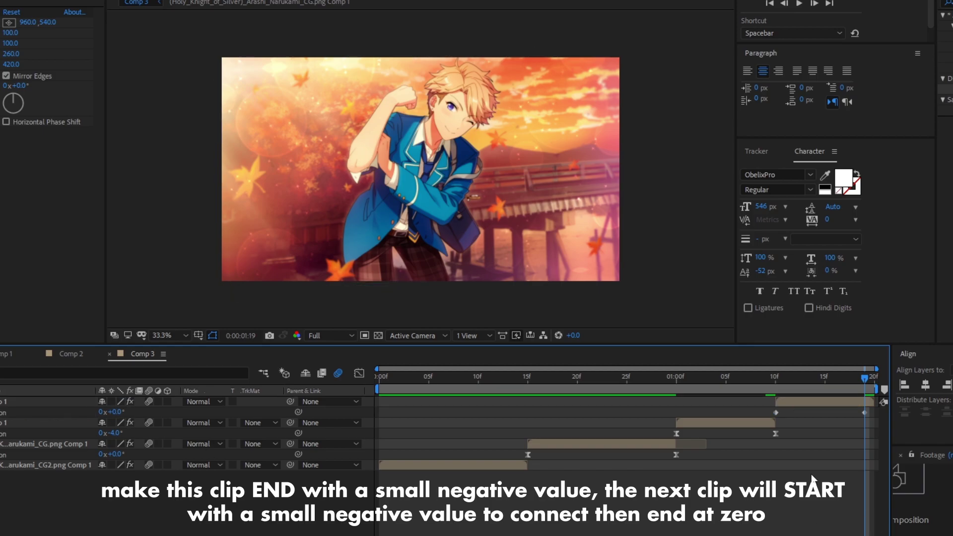
key("Return")
key("space")
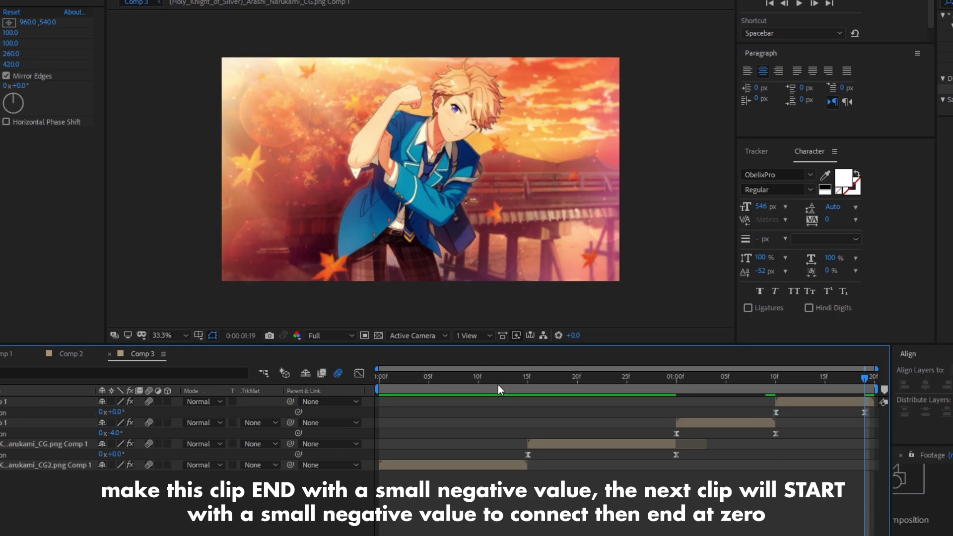